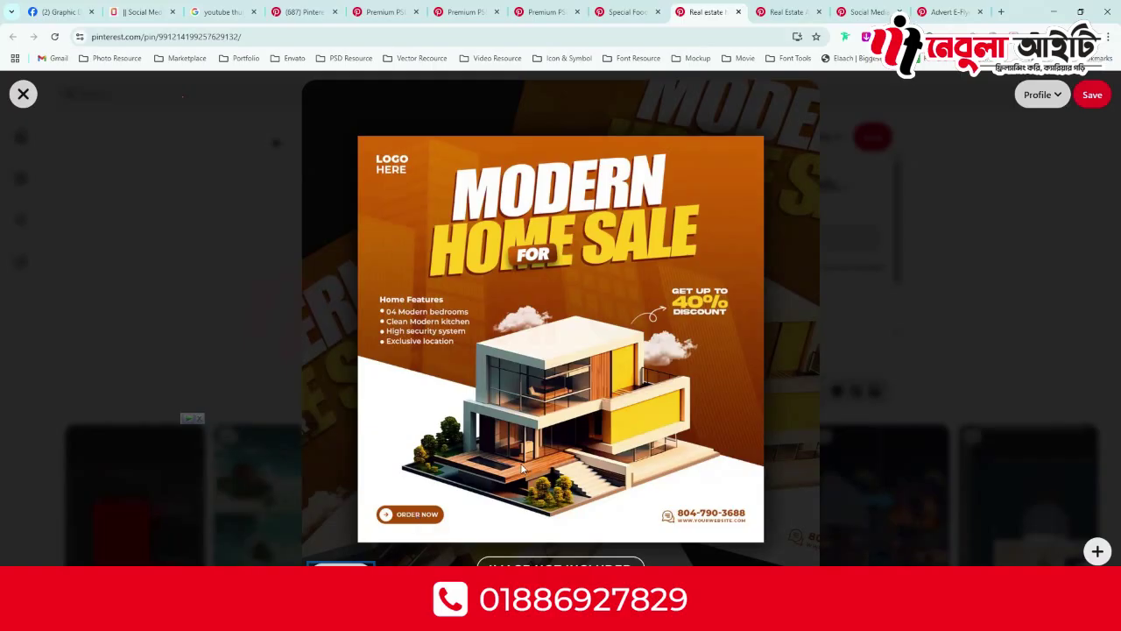
- Switch to the Illustrator class notes and review the banner categories and The Rule Of Thirds section
left_click(779, 13)
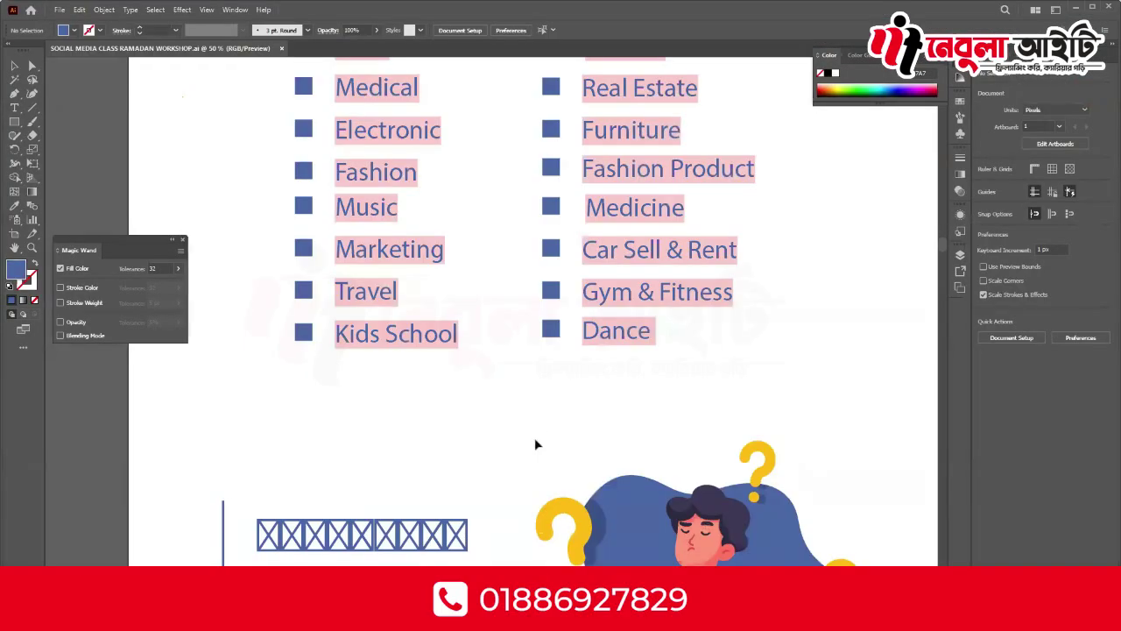
scroll(534, 438, "down", 3)
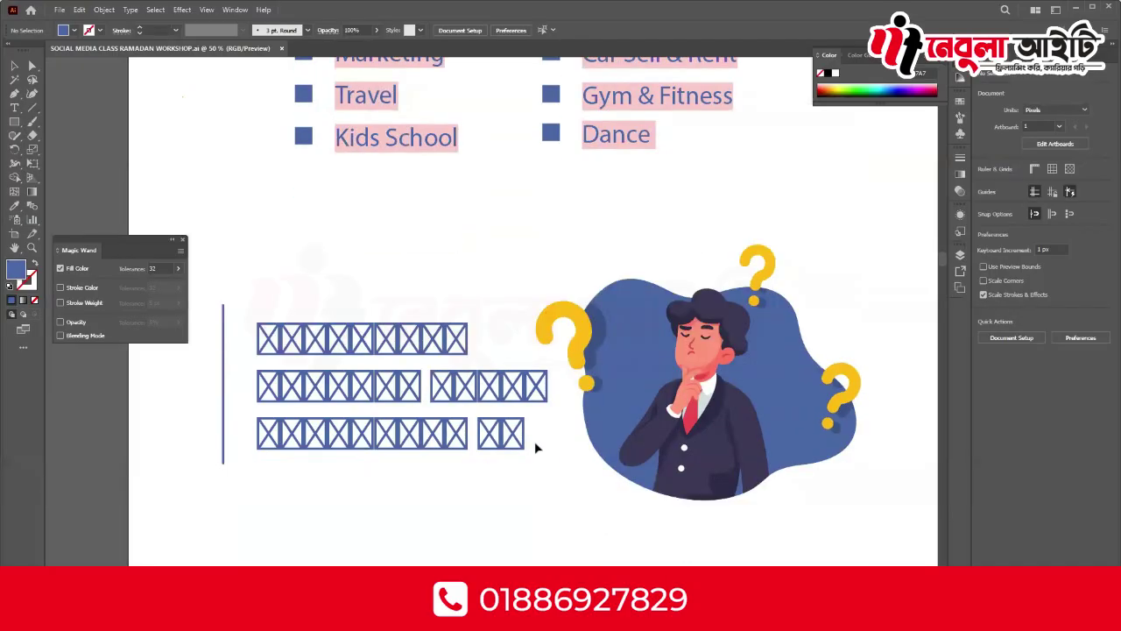
scroll(525, 443, "down", 4)
scroll(408, 327, "down", 3)
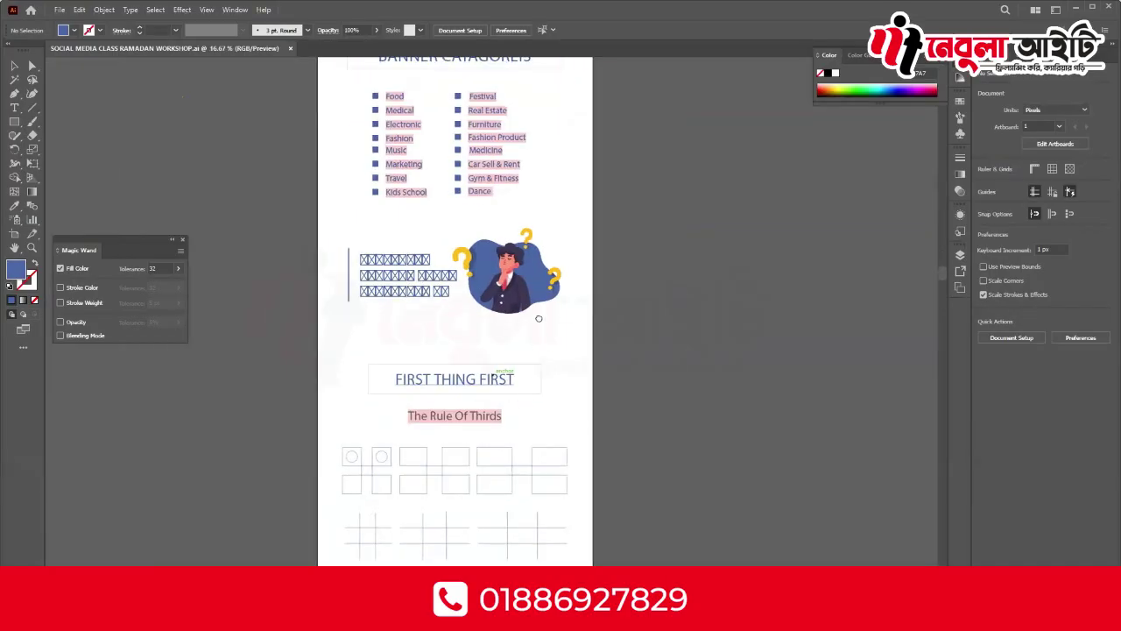
scroll(443, 393, "down", 3)
scroll(520, 286, "up", 3)
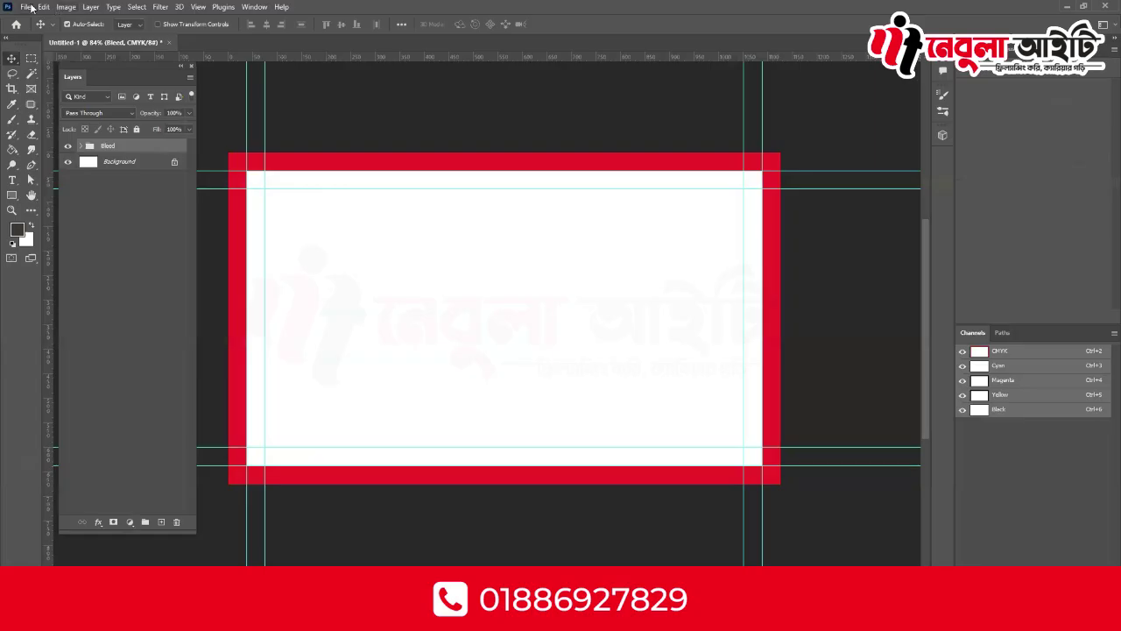
- Create a new Photoshop document measuring 1000 by 1000 pixels at 300 pixels/inch in CMYK Color
left_click(31, 7)
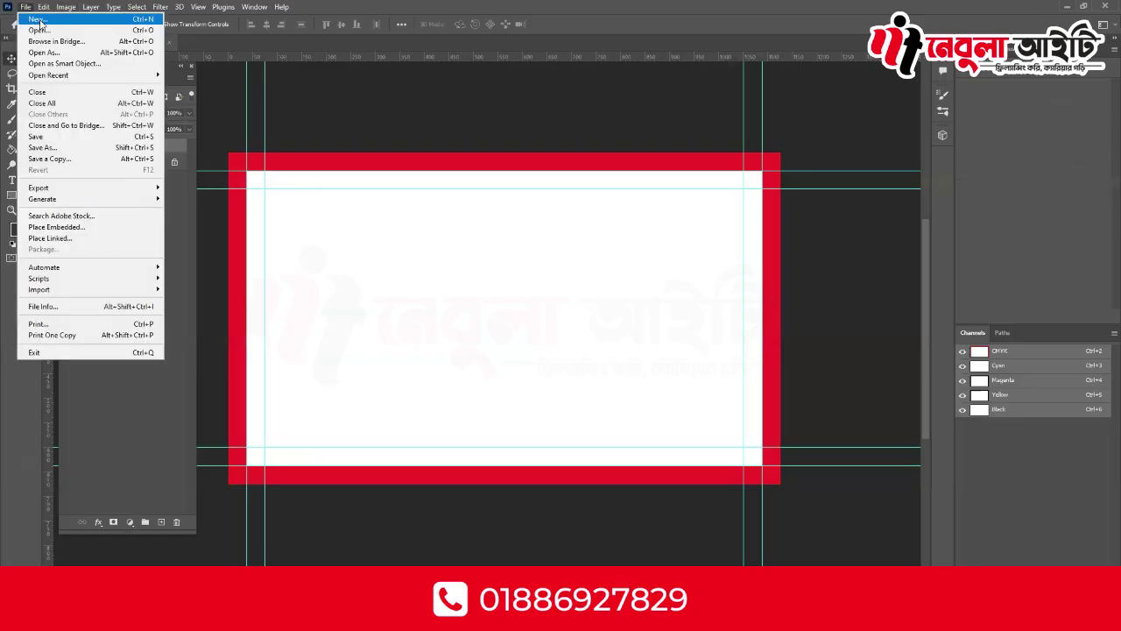
left_click(35, 24)
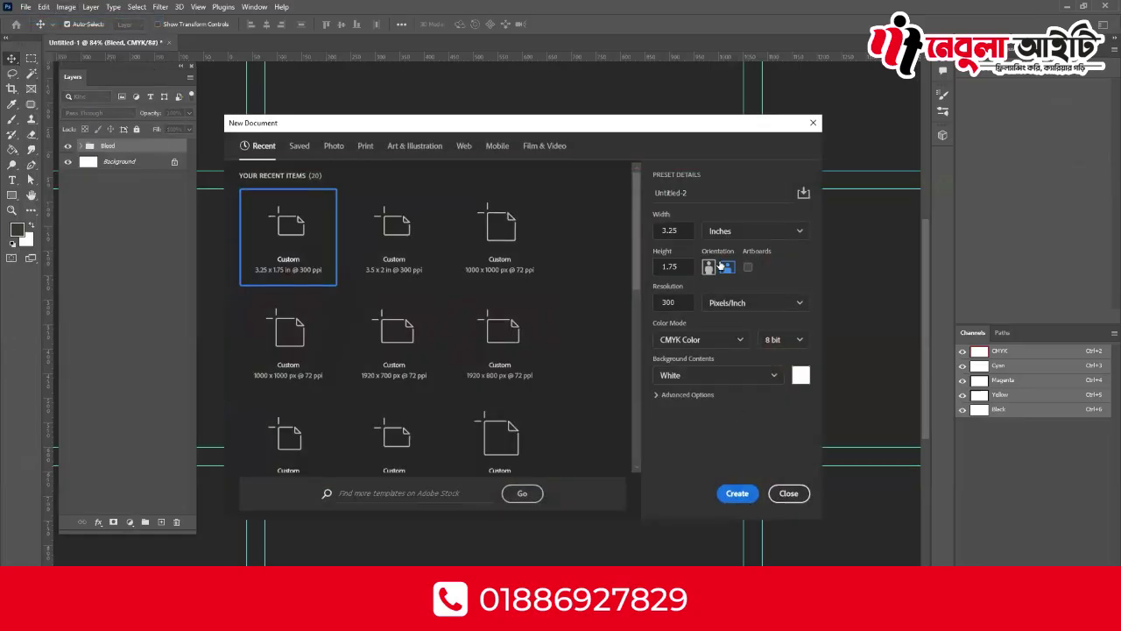
left_click(754, 231)
left_click(740, 254)
left_click_drag(680, 231, 635, 232)
type("1000")
left_click_drag(673, 266, 629, 262)
type("1000")
left_click(740, 495)
- Draw a square about 135 px wide in the canvas's upper-left area and fill it with red
left_click(12, 194)
left_click_drag(331, 220, 389, 278)
left_click(12, 58)
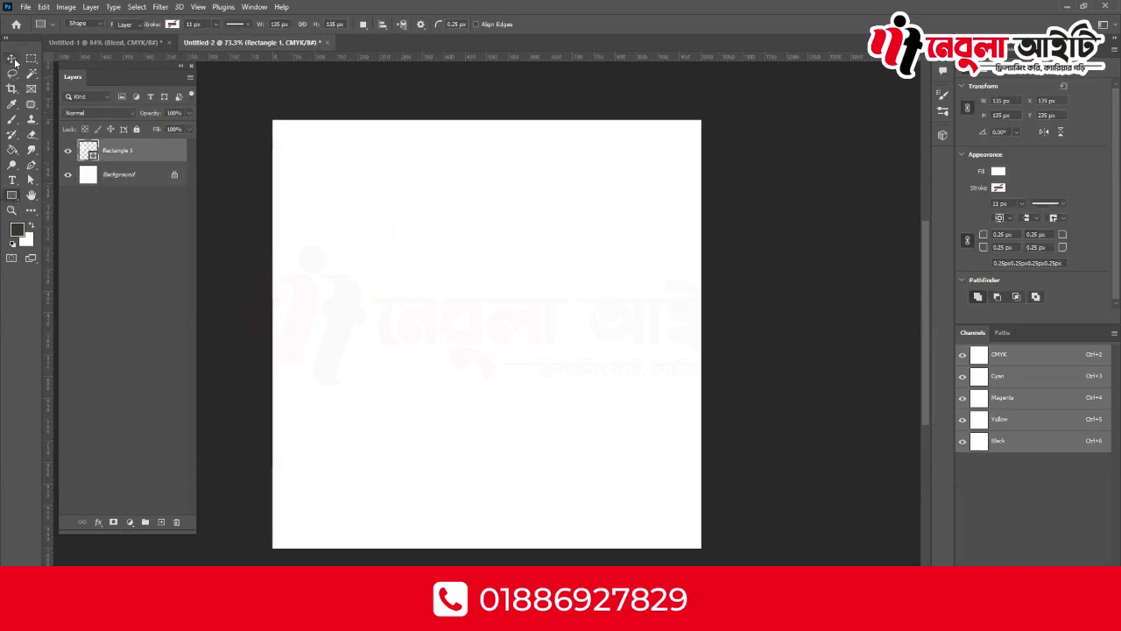
double_click(90, 153)
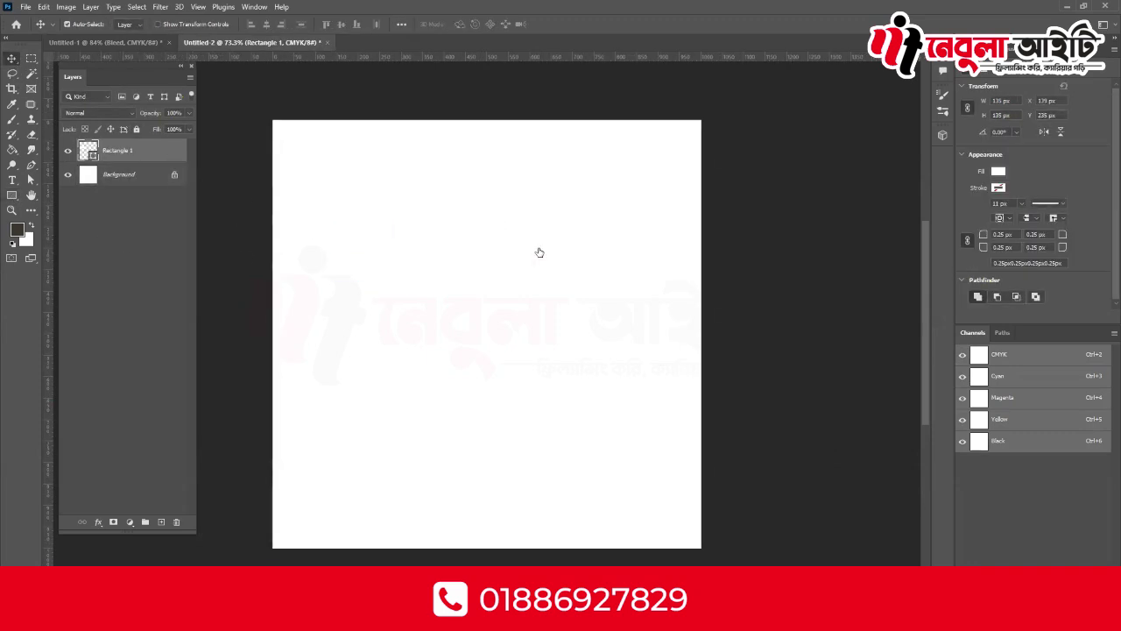
left_click(713, 311)
left_click(799, 306)
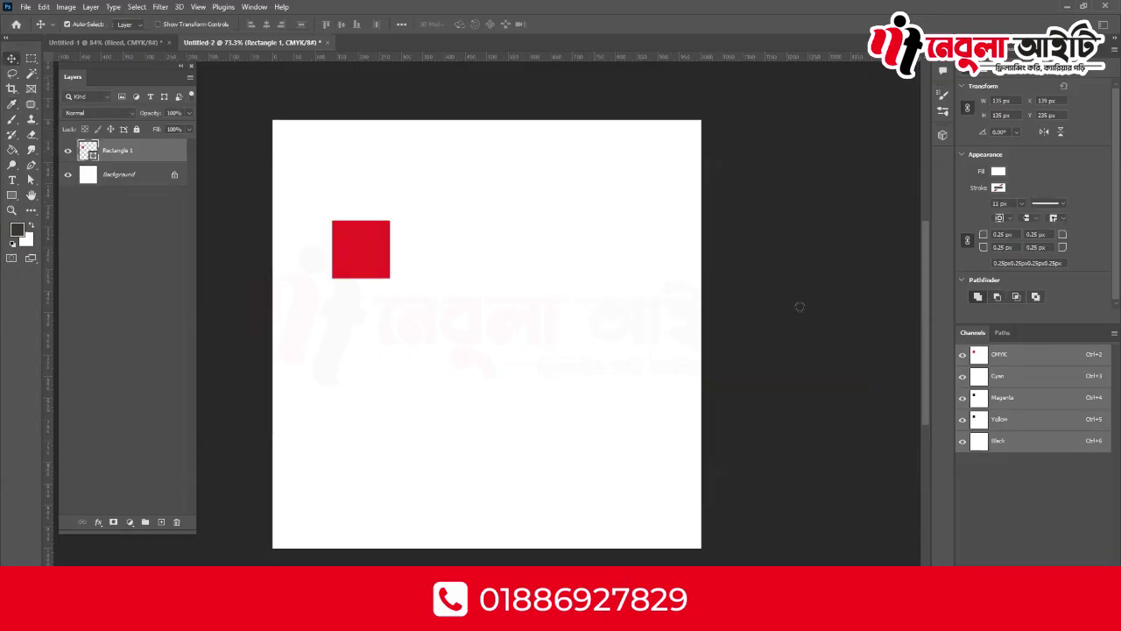
- Duplicate the red square twice into an adjoining row of three and recolor the middle square purple
left_click_drag(344, 241, 439, 241)
scroll(447, 233, "up", 6)
left_click(359, 255)
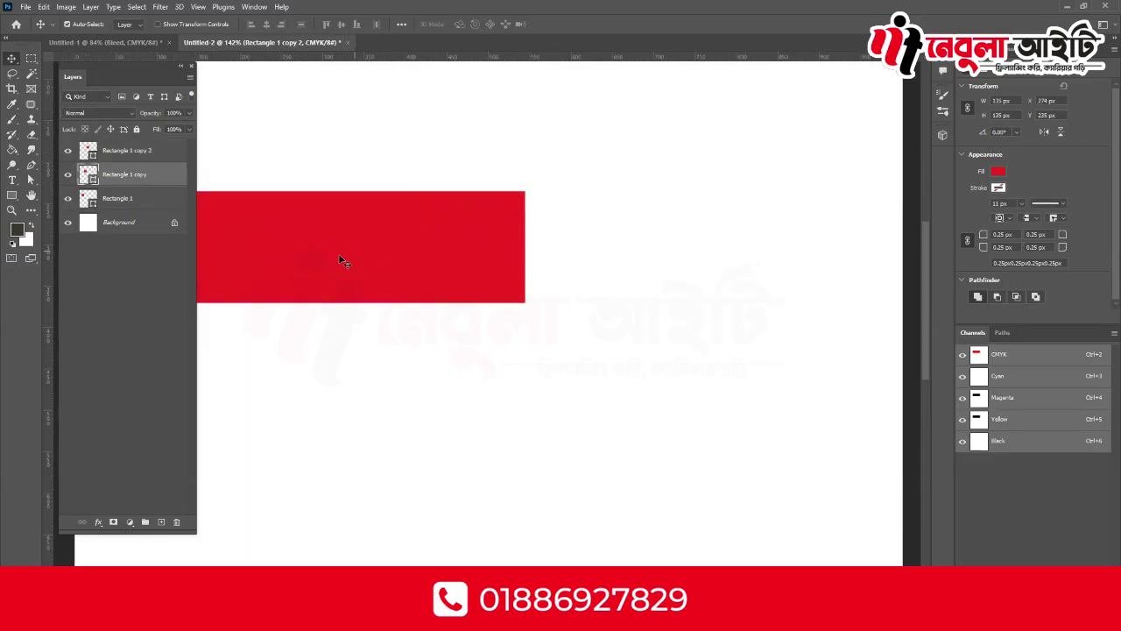
double_click(88, 175)
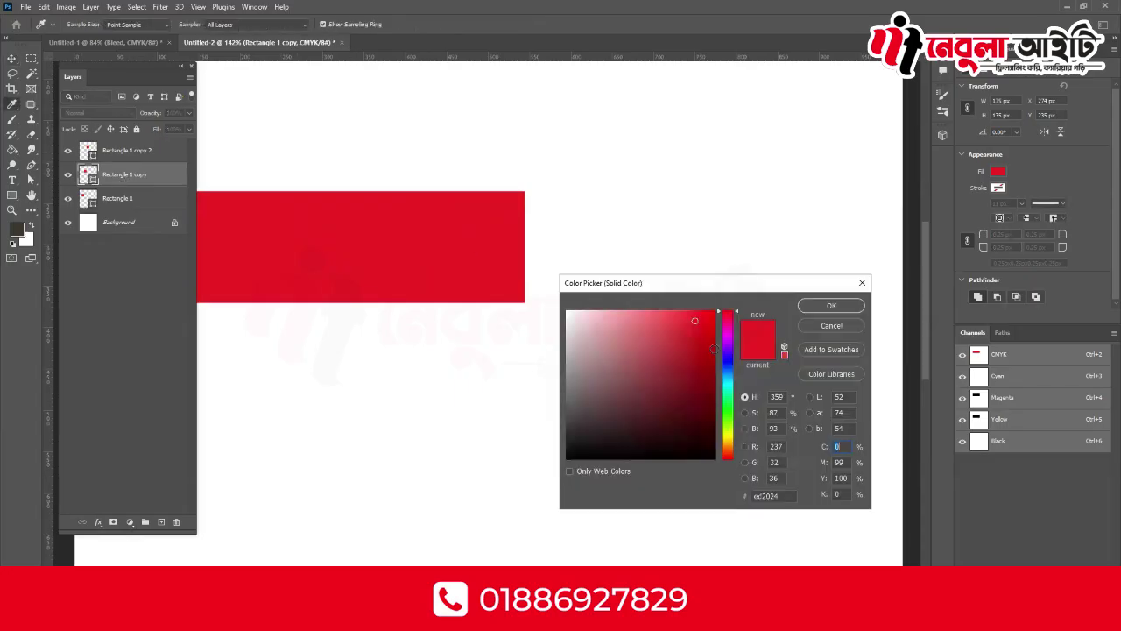
left_click(728, 339)
left_click(802, 306)
- Scale the three squares together to about 246% so the row spans the canvas width along its top edge
scroll(605, 298, "down", 4)
left_click_drag(388, 351, 491, 131)
left_click_drag(538, 219, 701, 266)
key("ctrl+t")
left_click(587, 25)
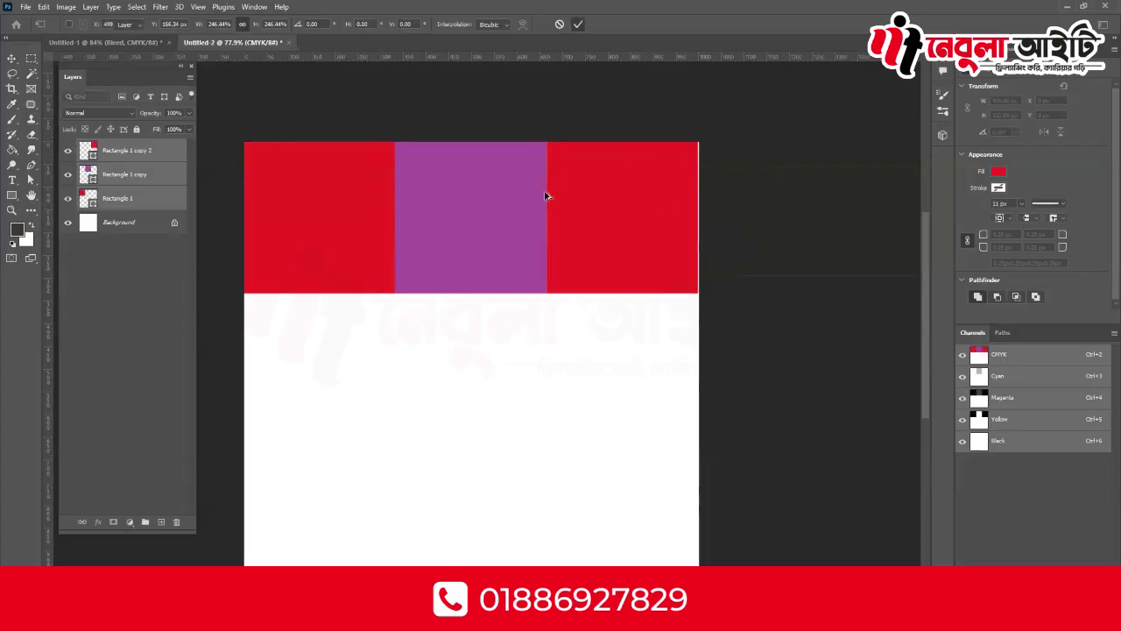
- Duplicate the row of squares twice downward to cover the canvas with a three-by-three grid
scroll(546, 195, "down", 2)
key("v")
left_click_drag(588, 200, 587, 424)
scroll(520, 198, "up", 2)
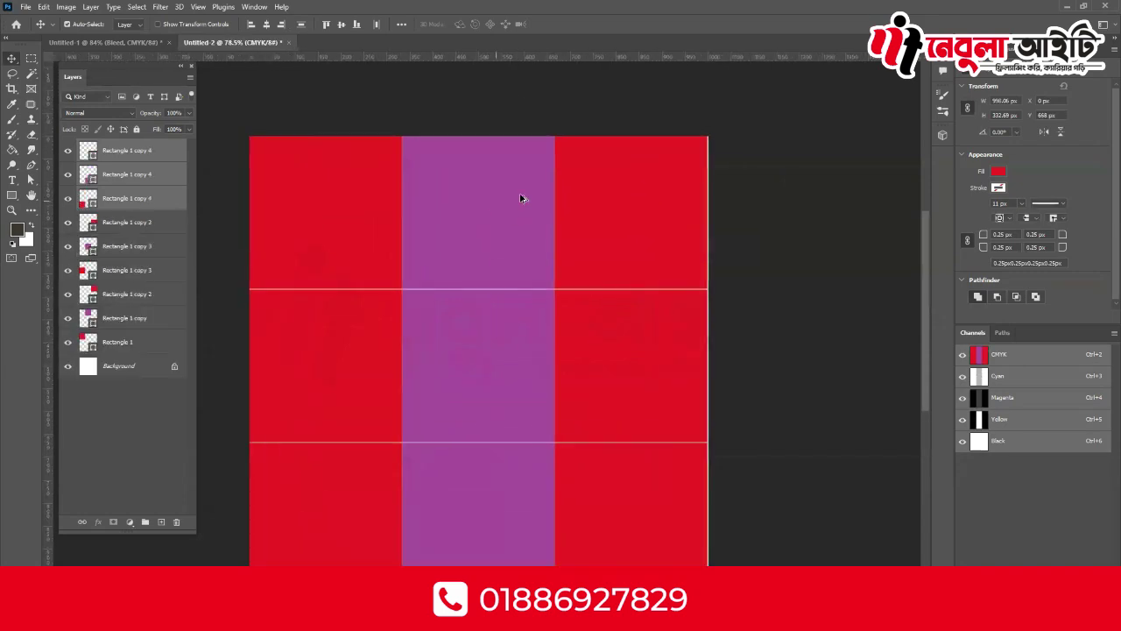
- Place two horizontal and two vertical guides along the inner edges of the squares, dividing the canvas into thirds
left_click_drag(508, 59, 505, 290)
left_click_drag(460, 54, 558, 260)
left_click_drag(591, 56, 570, 444)
- Delete all nine square layers, leaving only the rule-of-thirds guides over the white background
scroll(536, 313, "down", 3)
key("ctrl+alt+a")
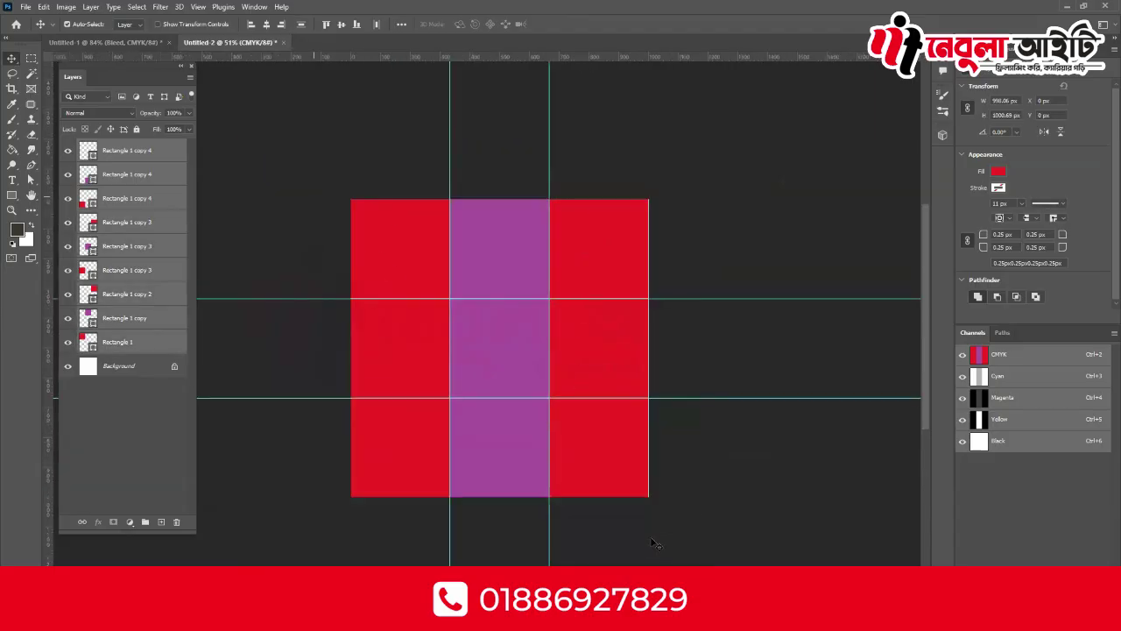
key("Delete")
scroll(531, 405, "up", 3)
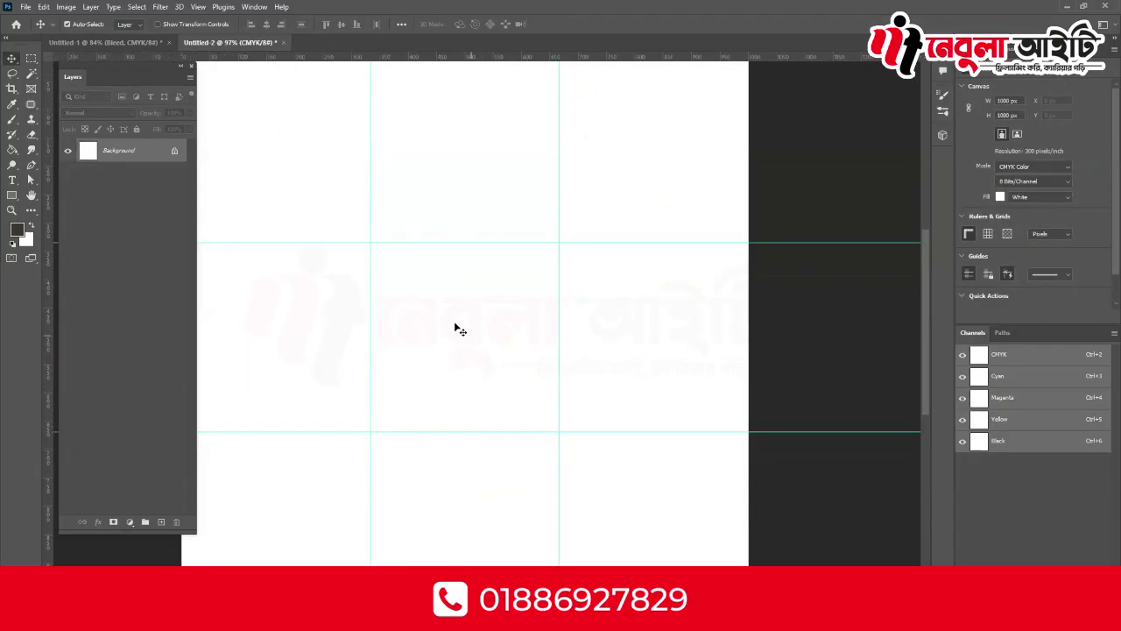
scroll(457, 285, "down", 1)
scroll(421, 301, "up", 2)
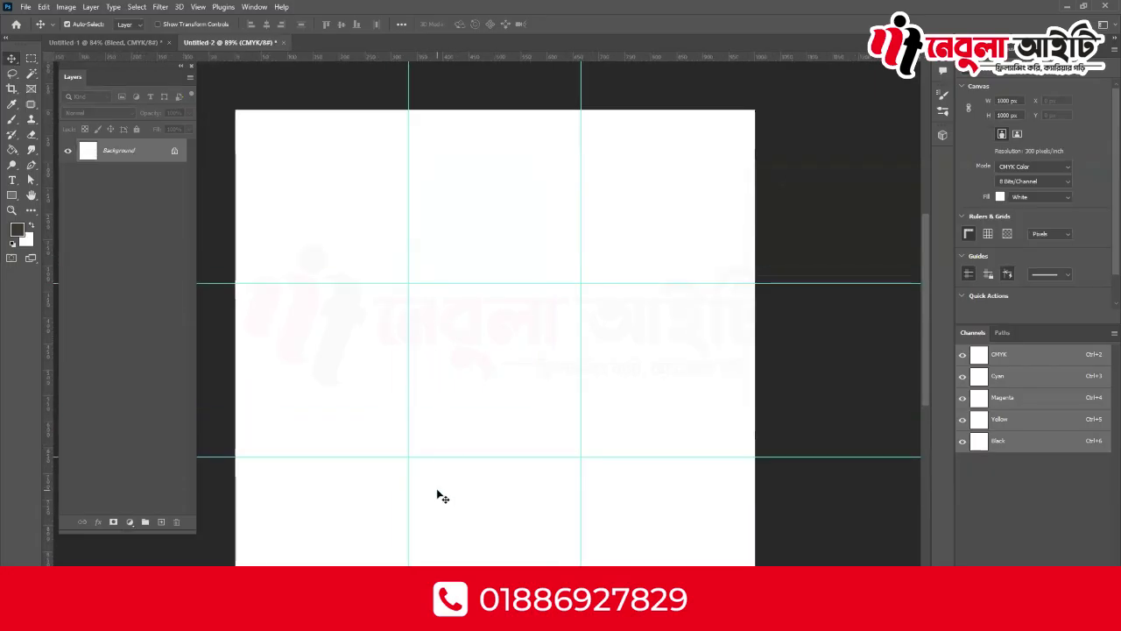
scroll(429, 442, "down", 2)
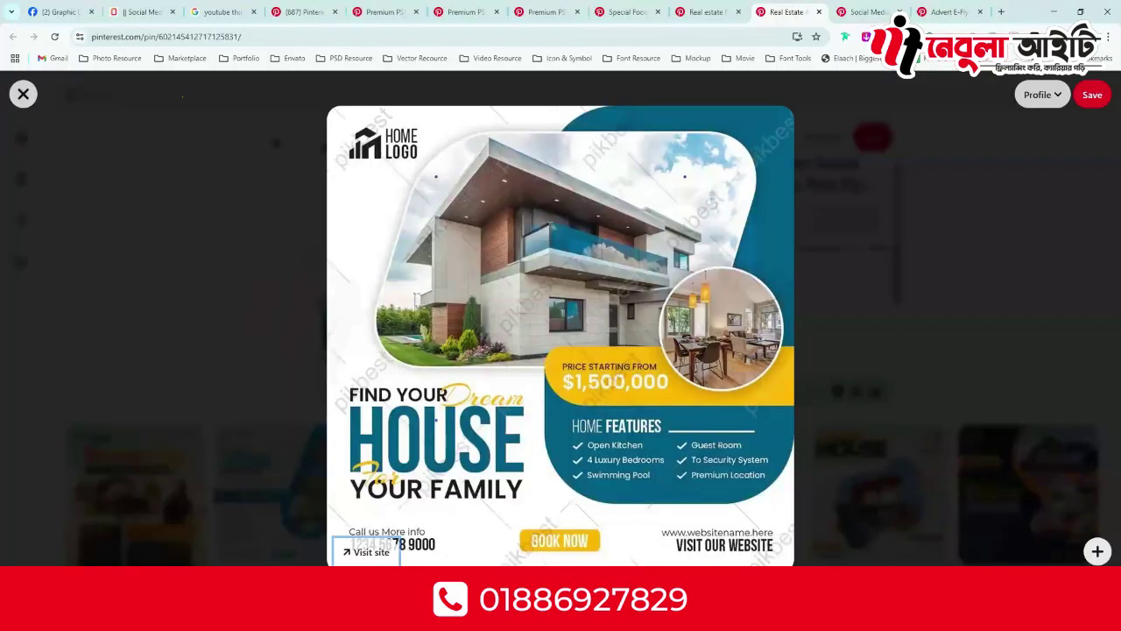
- Switch to the Pinterest pins in the browser and compare the layouts of the food, real estate and phone posts
left_click(623, 11)
left_click(703, 11)
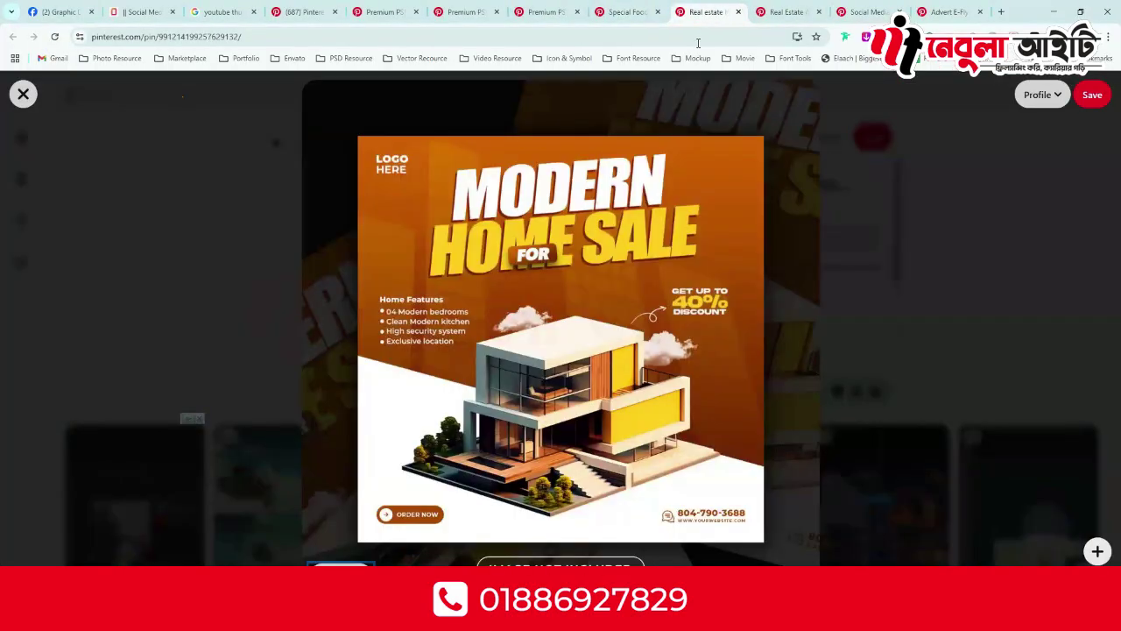
left_click(629, 11)
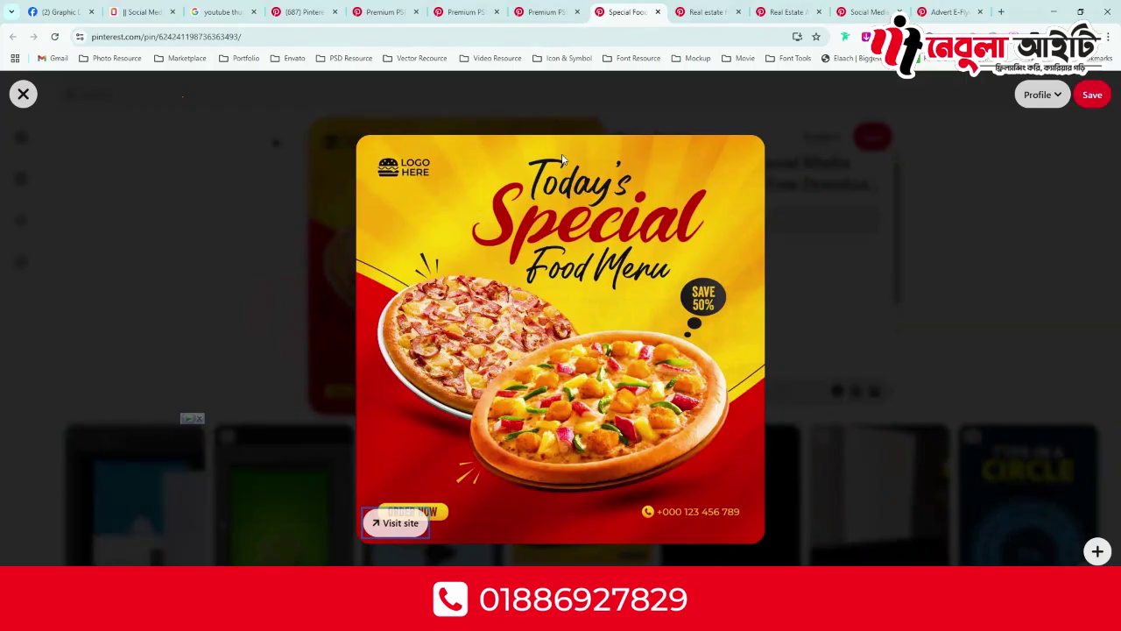
left_click(565, 12)
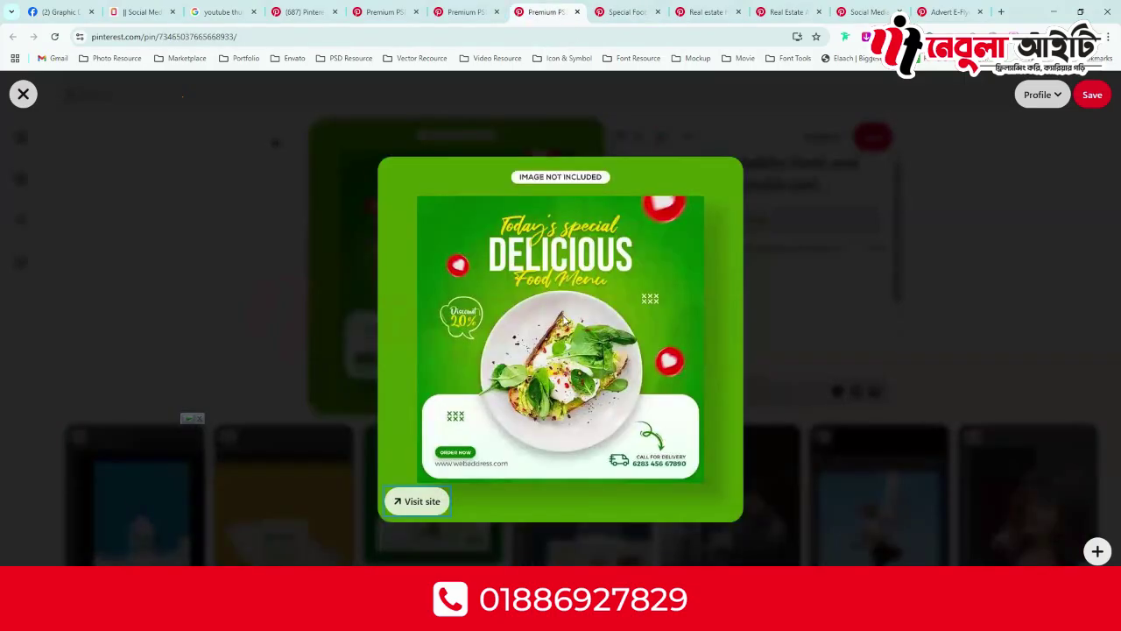
key("ctrl+Tab")
key("ctrl+Tab")
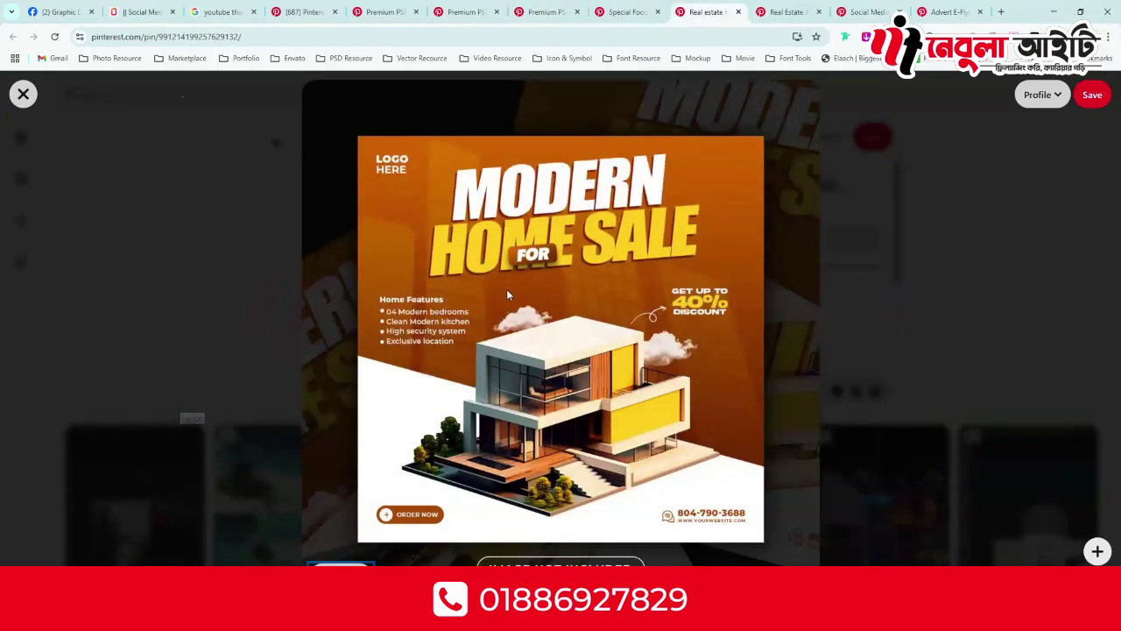
left_click(788, 9)
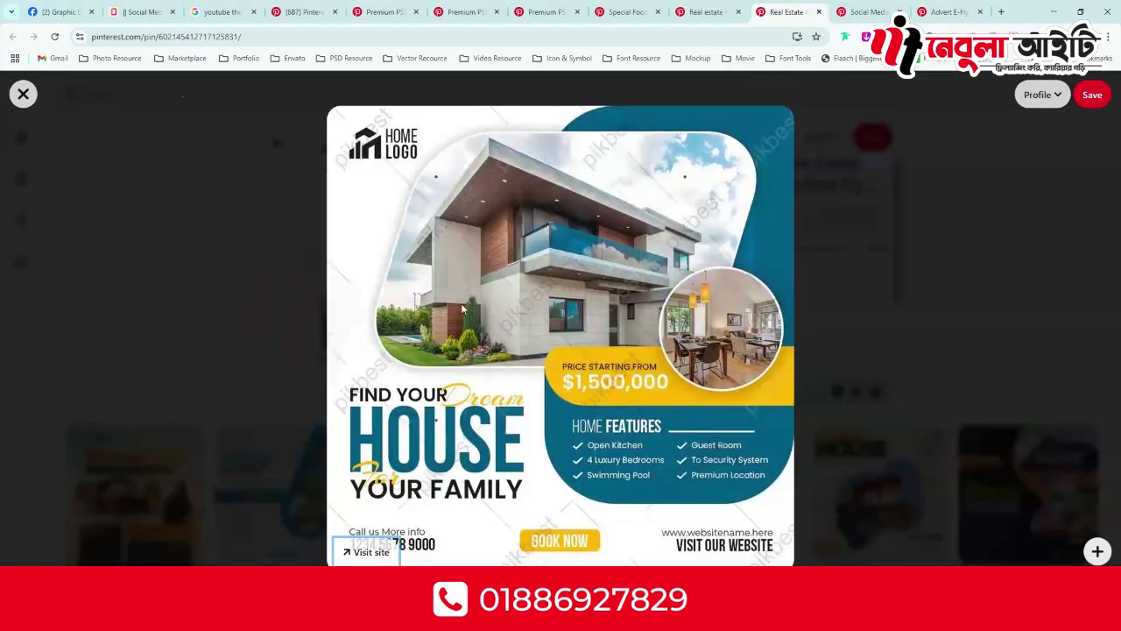
key("ctrl+Tab")
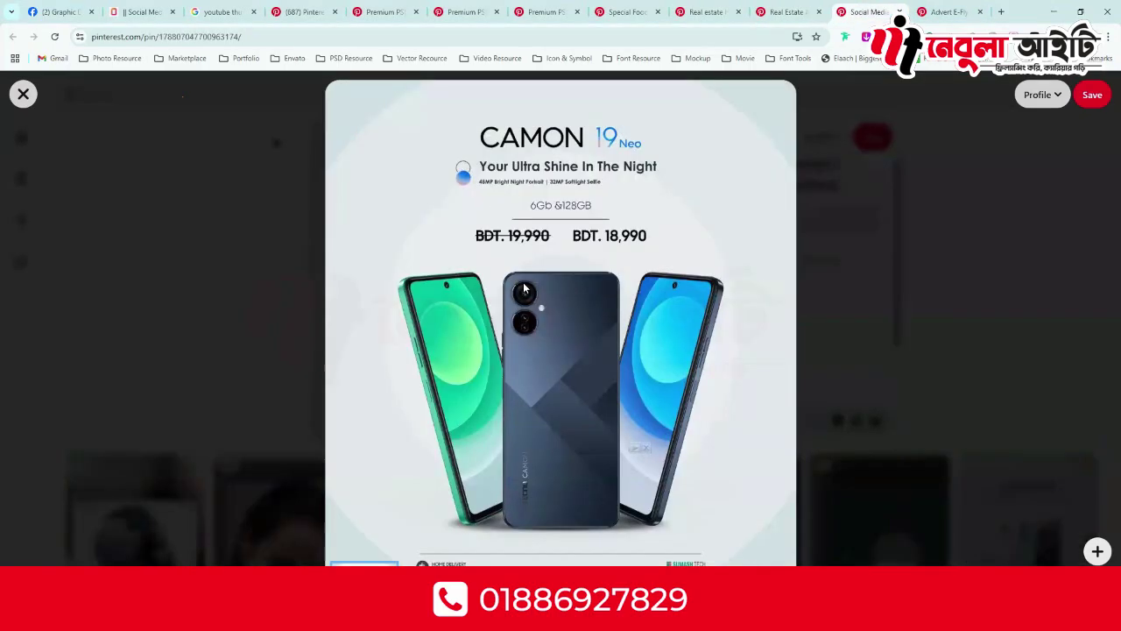
- Examine the composition of the Creative Marketing Agency post and the neighbouring pins, ending on the CAMON 19 Neo ad
key("ctrl+shift+Tab")
key("ctrl+shift+Tab")
key("ctrl+shift+Tab")
key("ctrl+shift+Tab")
key("ctrl+shift+Tab")
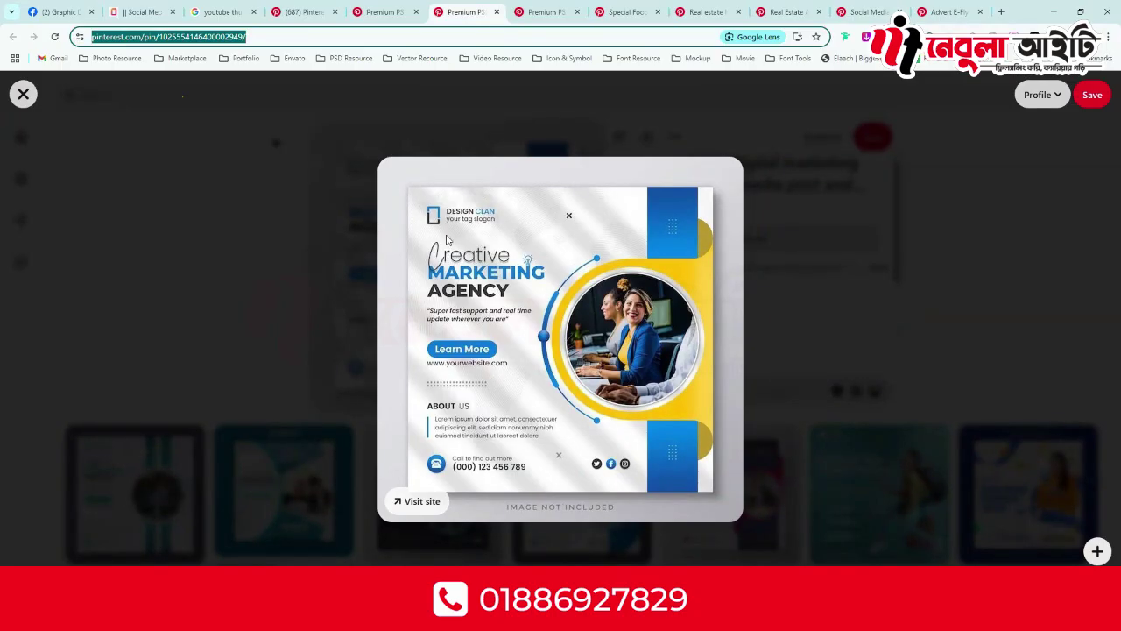
left_click(385, 11)
left_click(322, 10)
left_click(385, 12)
left_click(908, 7)
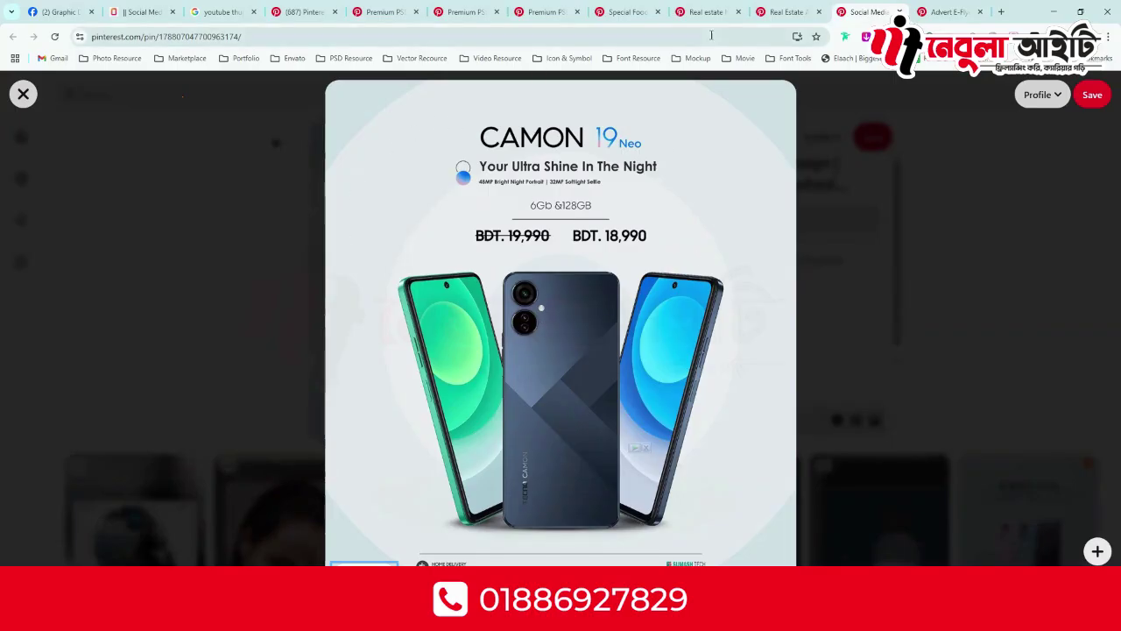
- Compare the placement of text and images in the Today's Special Food Menu and Modern Home For Sale posts
left_click(627, 11)
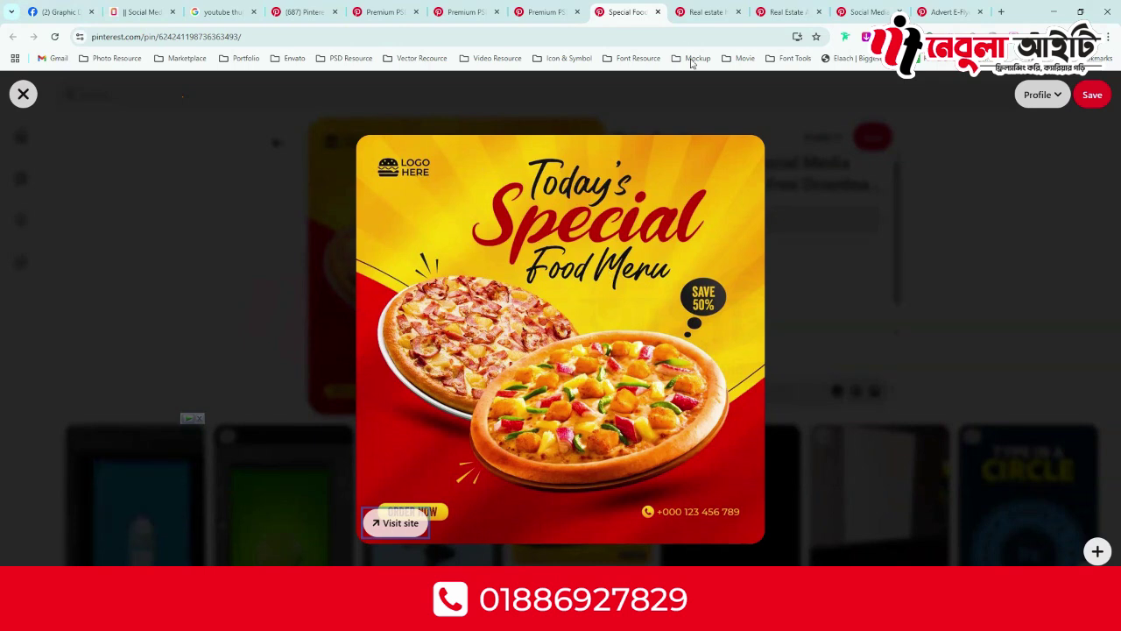
left_click(682, 7)
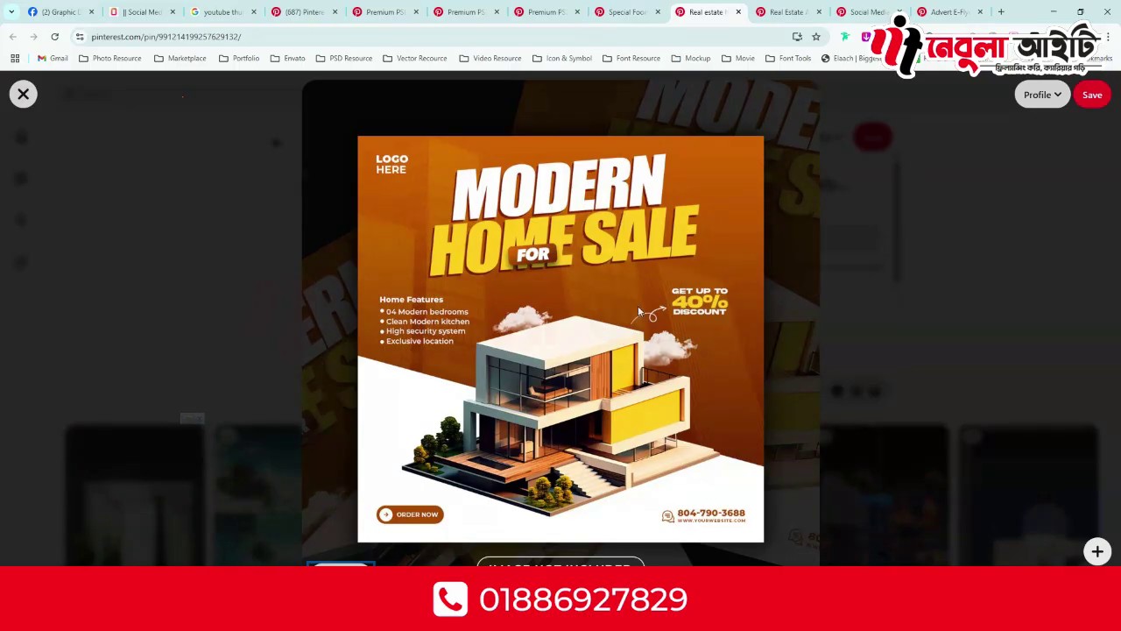
left_click(787, 12)
left_click(707, 12)
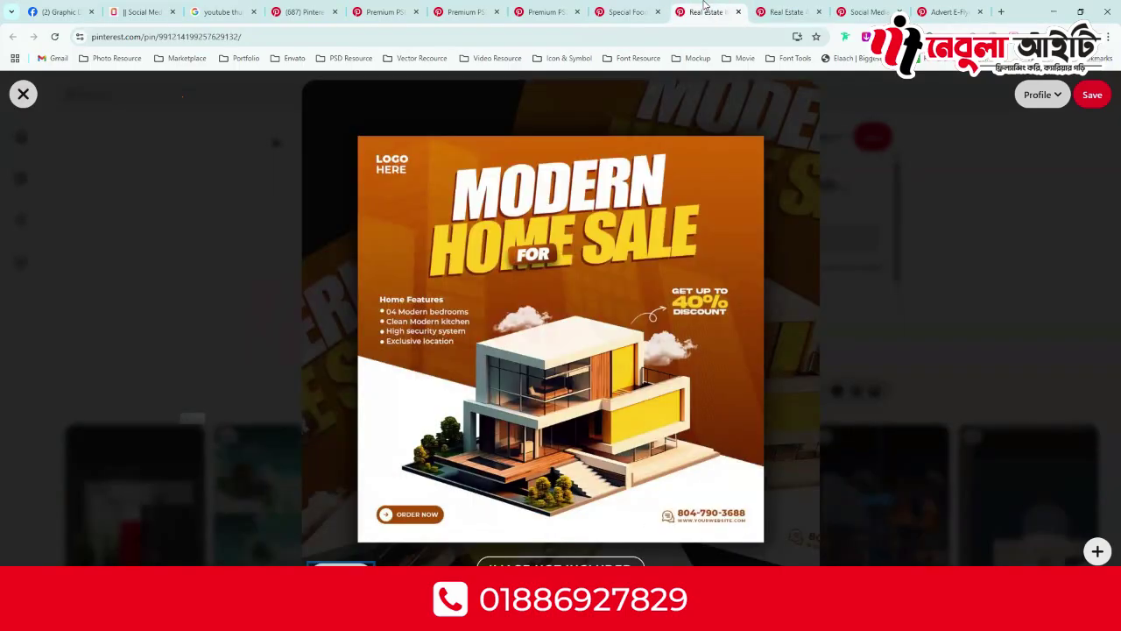
left_click(638, 7)
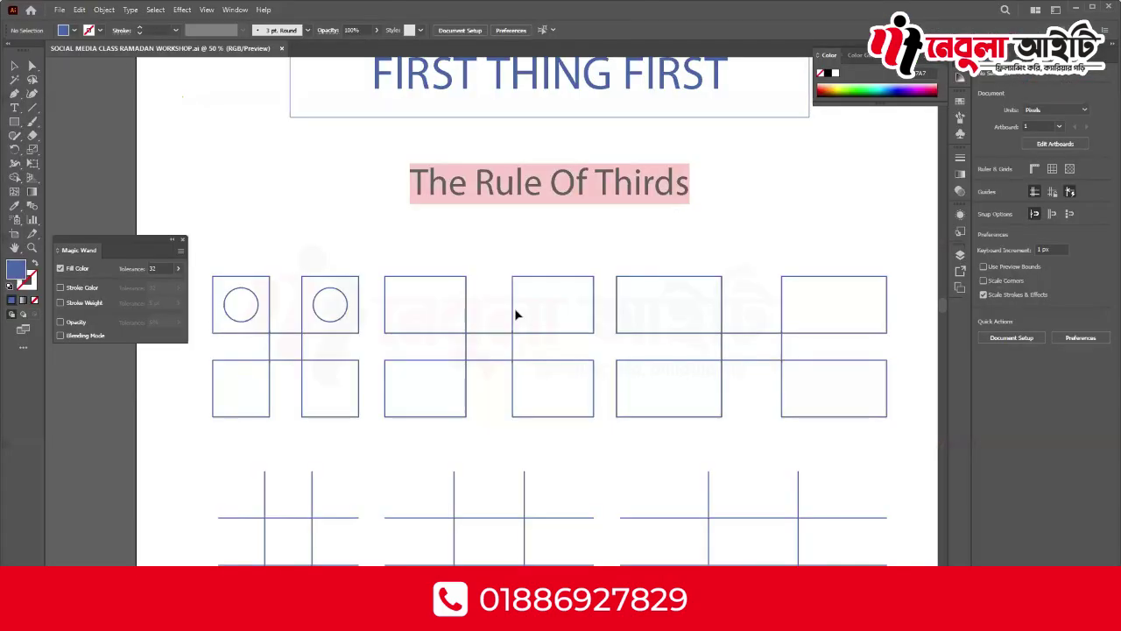
- Review the Illustrator class notes from Types of Banner through The Rule Of Thirds to Fonts Psychology
scroll(541, 377, "down", 2)
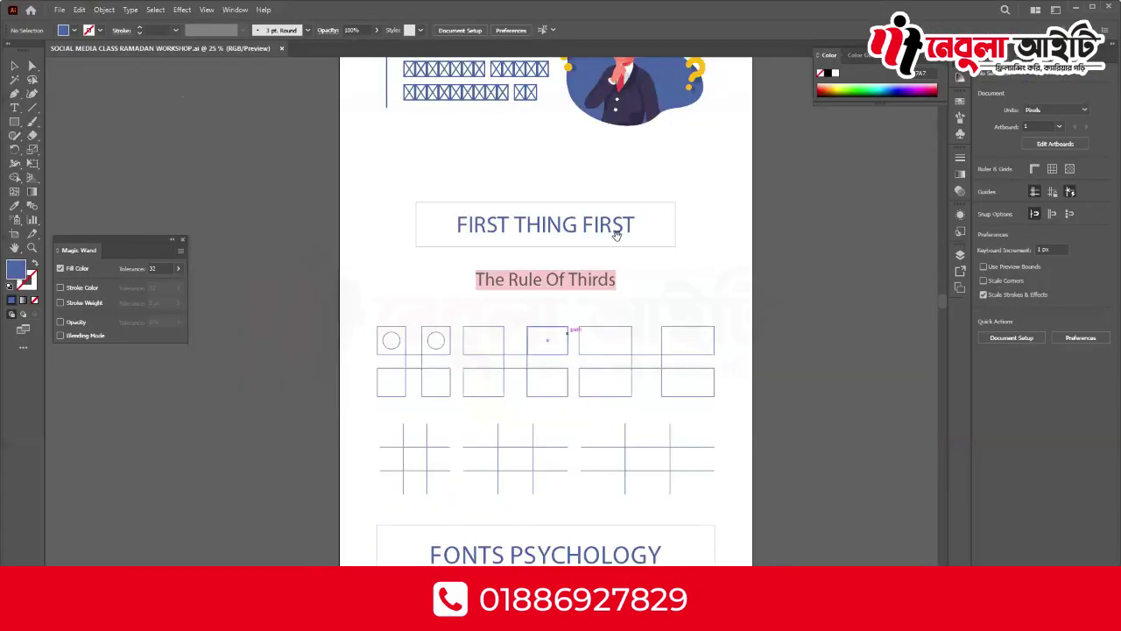
scroll(609, 239, "up", 10)
scroll(609, 239, "up", 5)
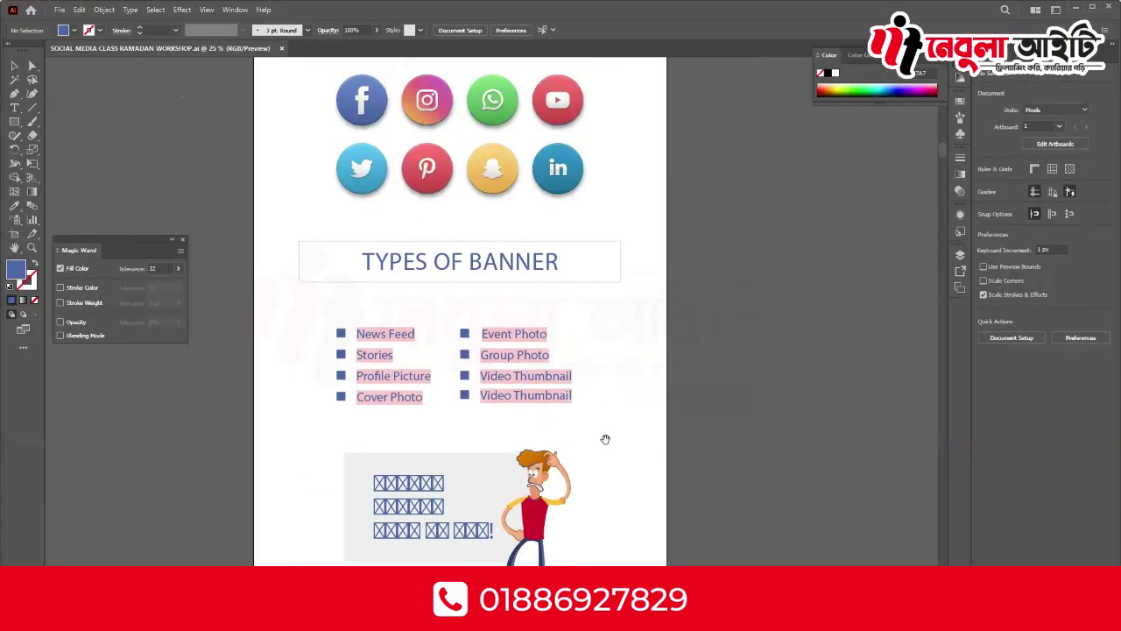
scroll(619, 383, "down", 2)
scroll(631, 368, "down", 10)
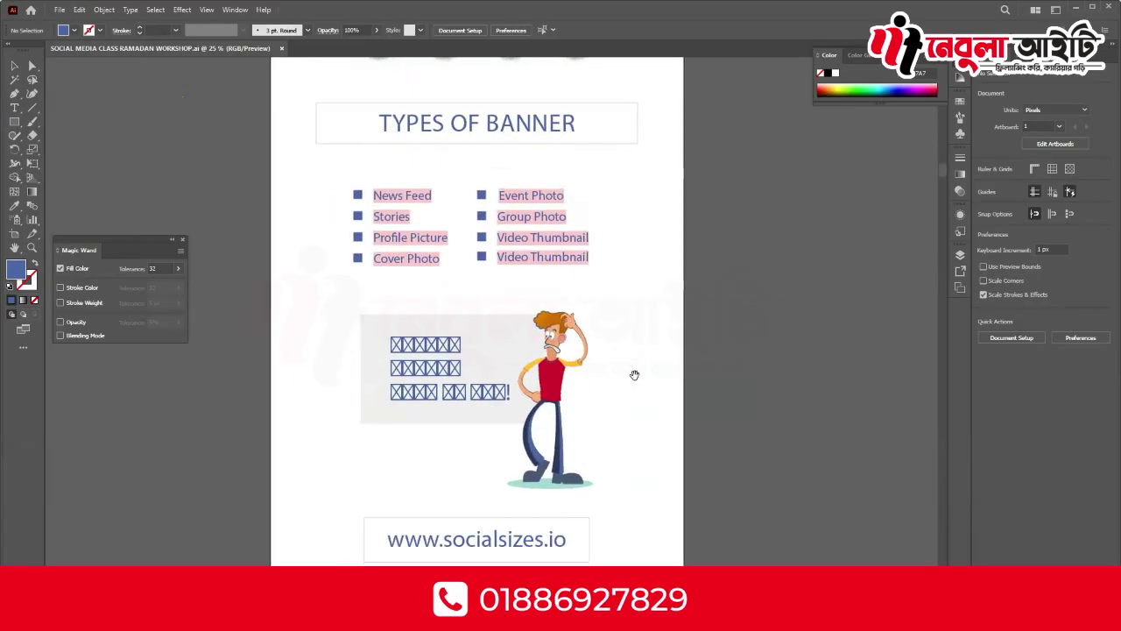
scroll(657, 333, "down", 15)
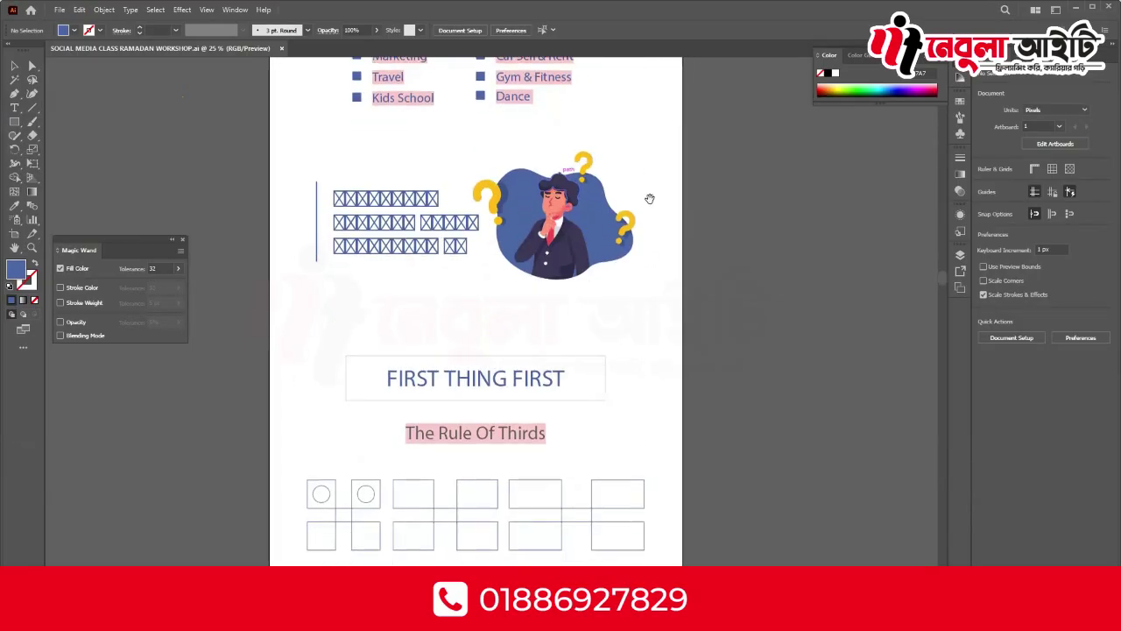
scroll(636, 304, "down", 3)
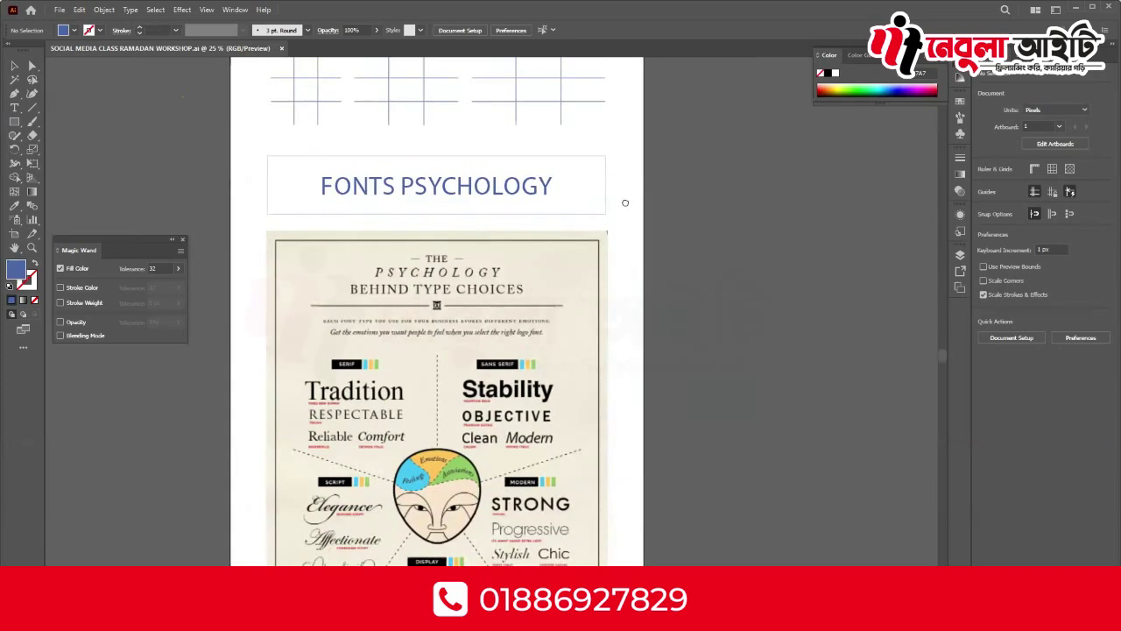
scroll(623, 263, "up", 10)
scroll(627, 335, "down", 5)
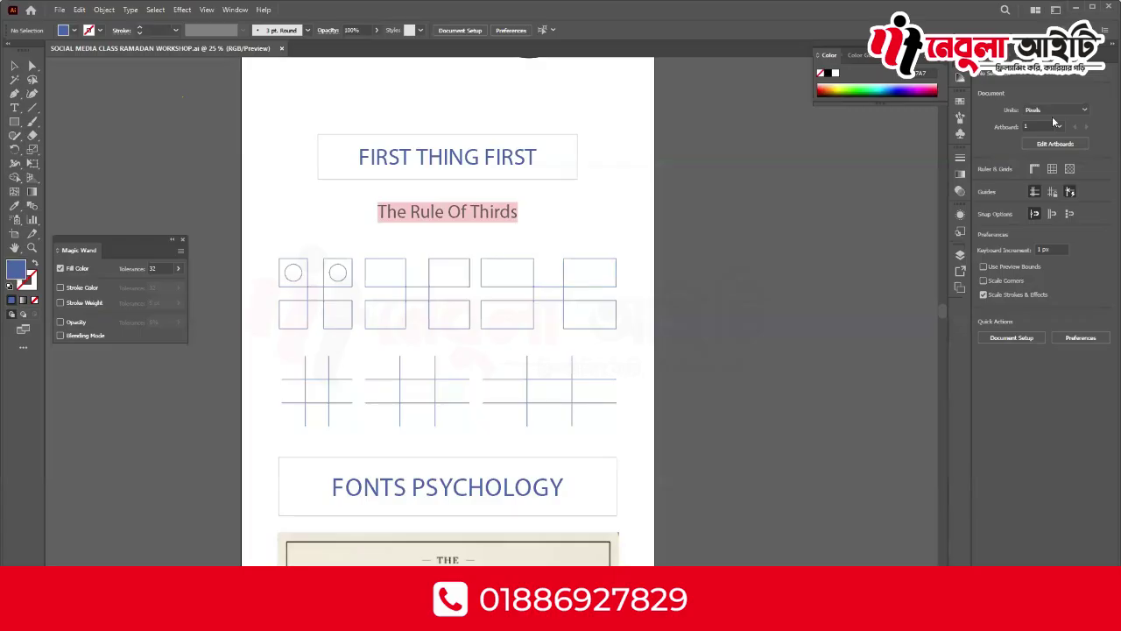
- Leave the Illustrator class notes for the browser and exit the enlarged view of the Today's Special Food Menu pin
left_click(1076, 7)
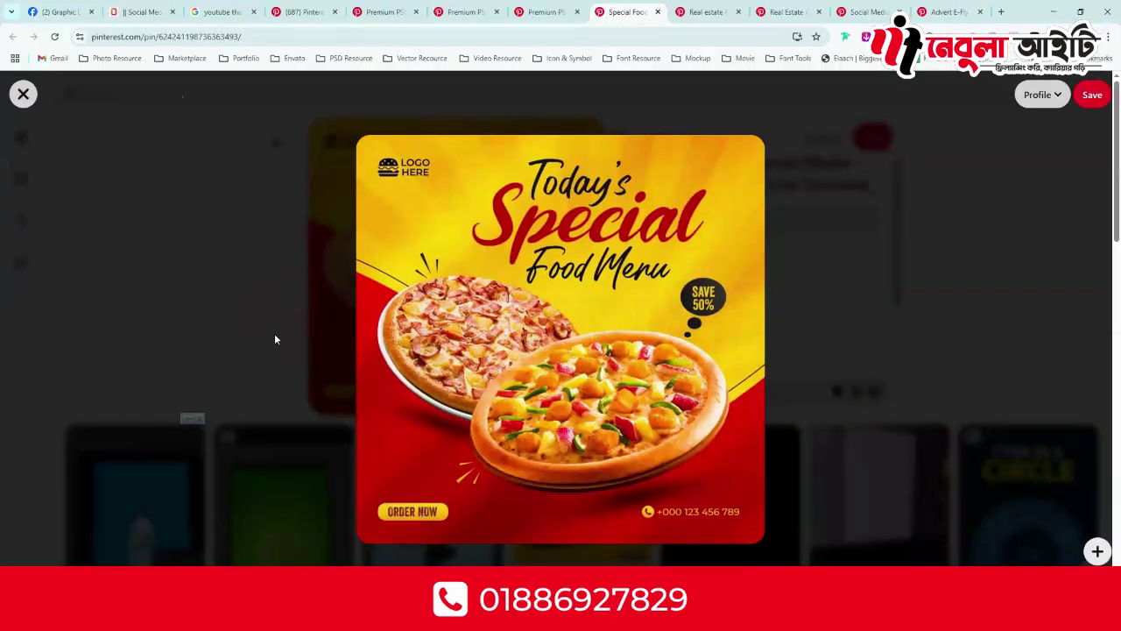
left_click(275, 339)
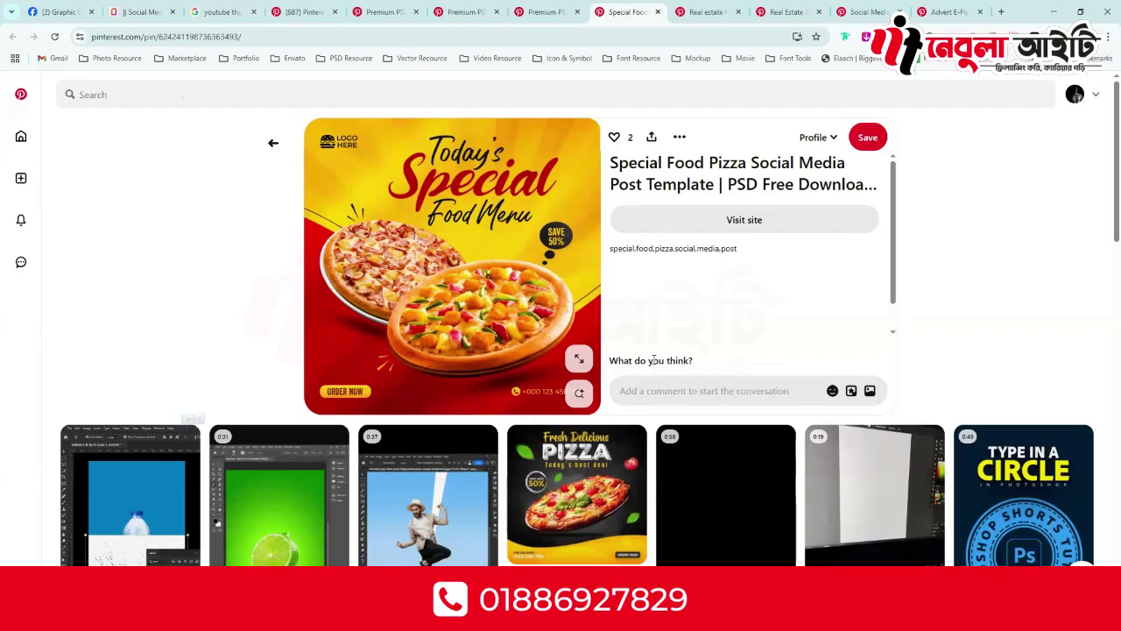
mouse_move(366, 282)
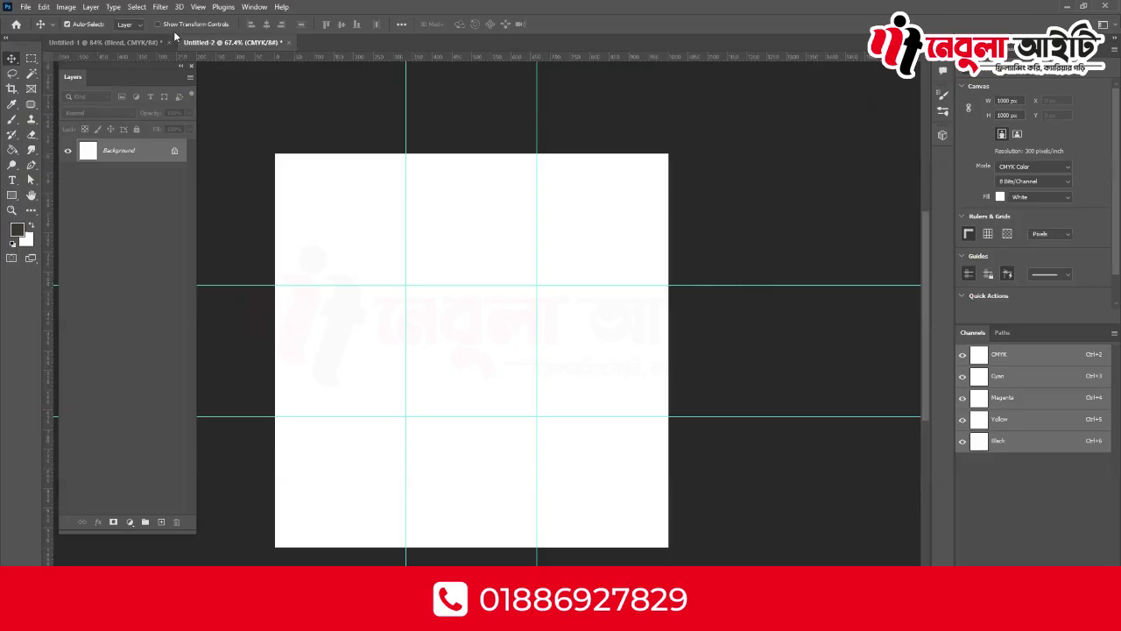
- Close both open Photoshop documents, the thirds-guide canvas and the bleed layout, without saving
left_click(288, 42)
left_click(540, 232)
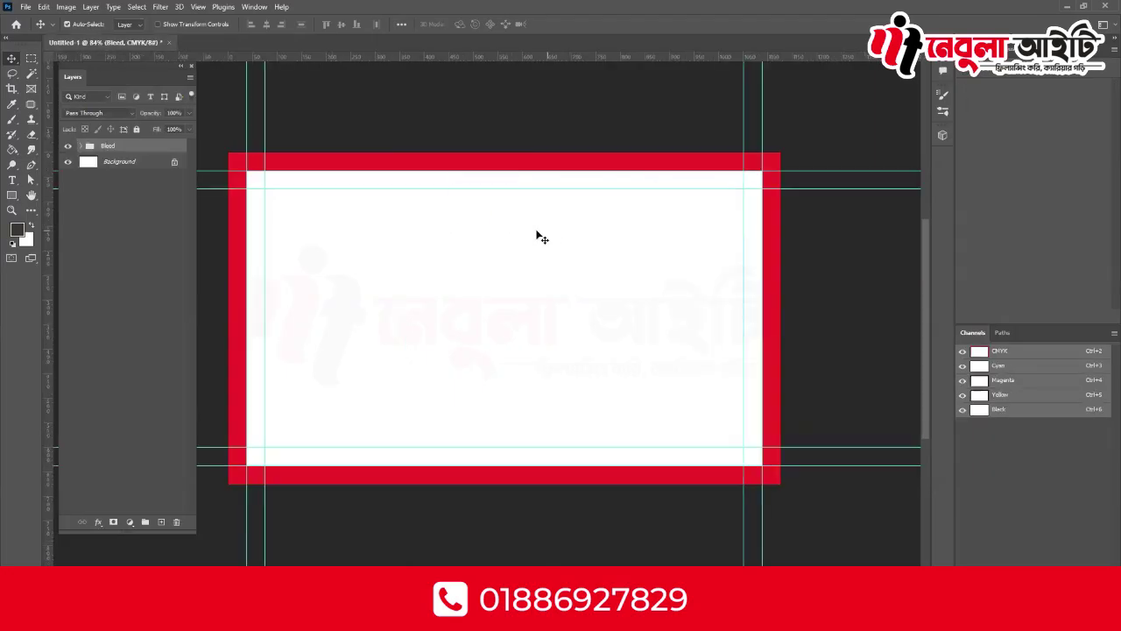
key("ctrl+w")
left_click(555, 231)
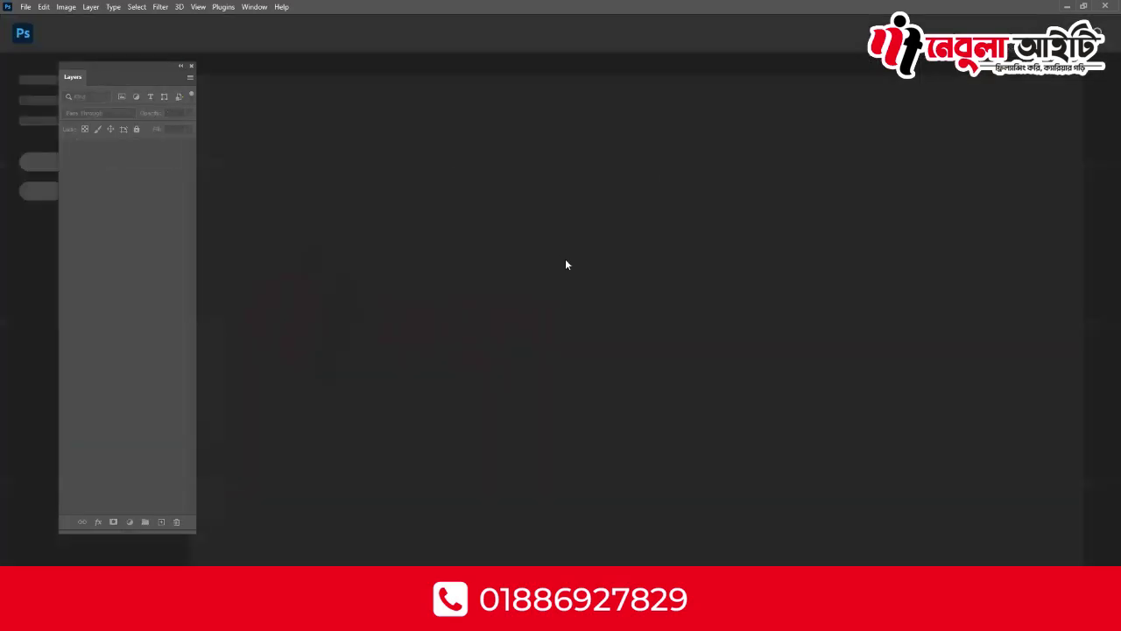
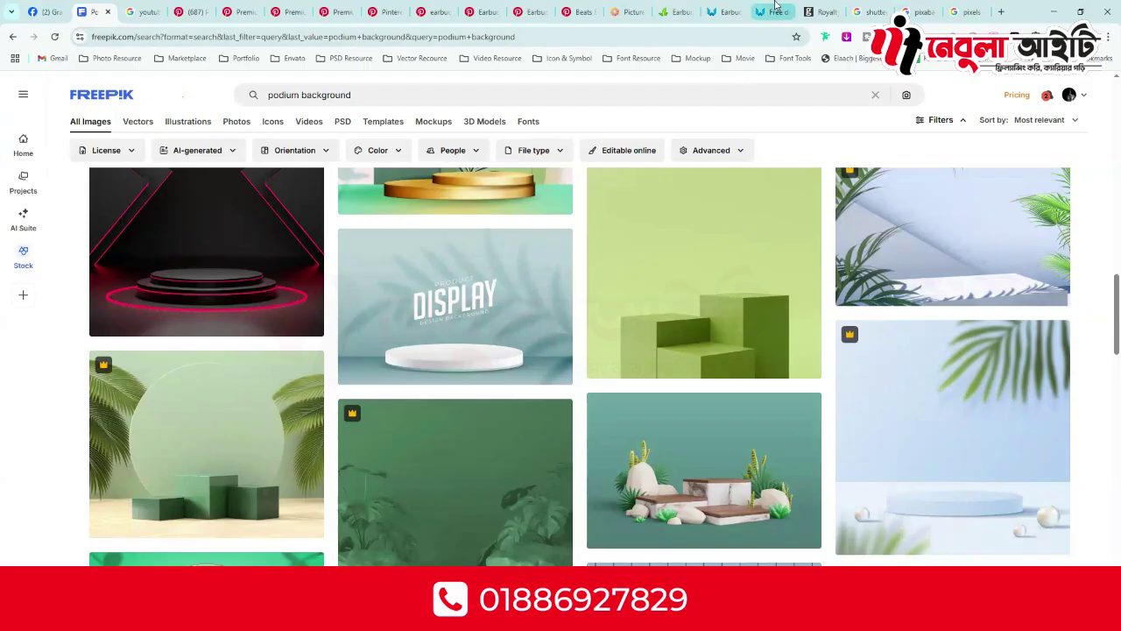
- Open Shutterstock from the Google results in the browser and search its images for "ear buds"
left_click(862, 20)
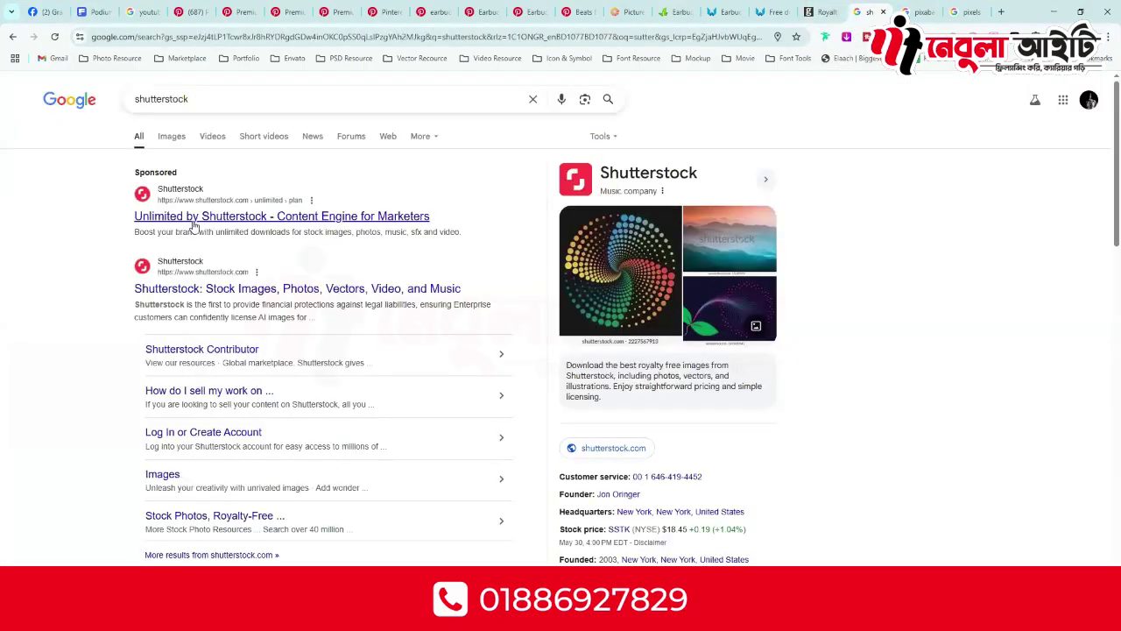
left_click(288, 220)
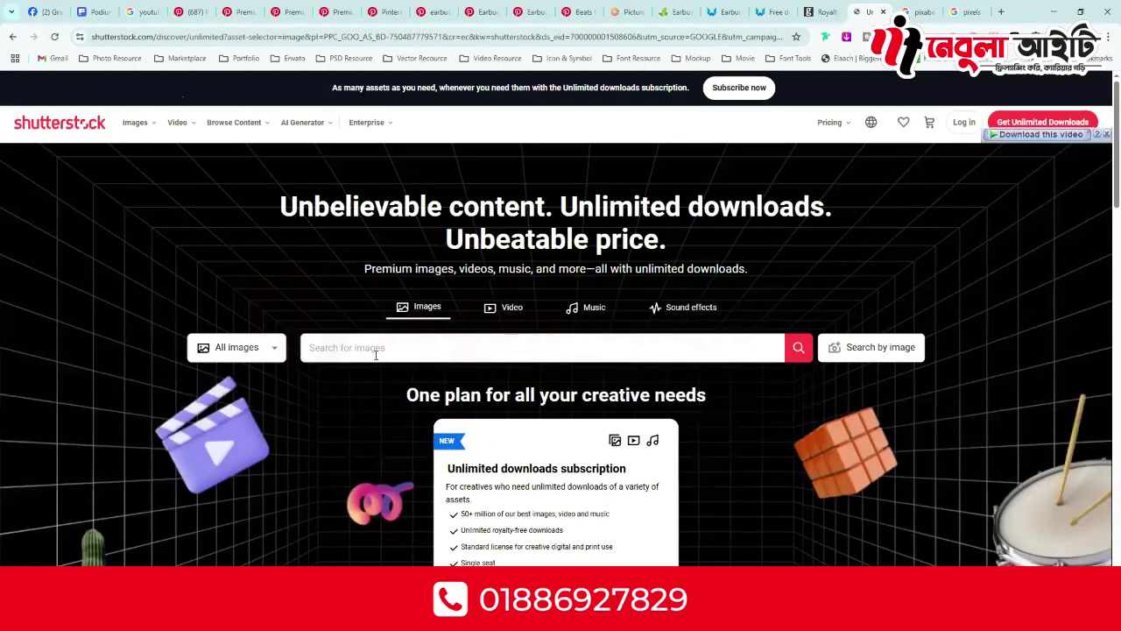
left_click(376, 347)
type("ear buds")
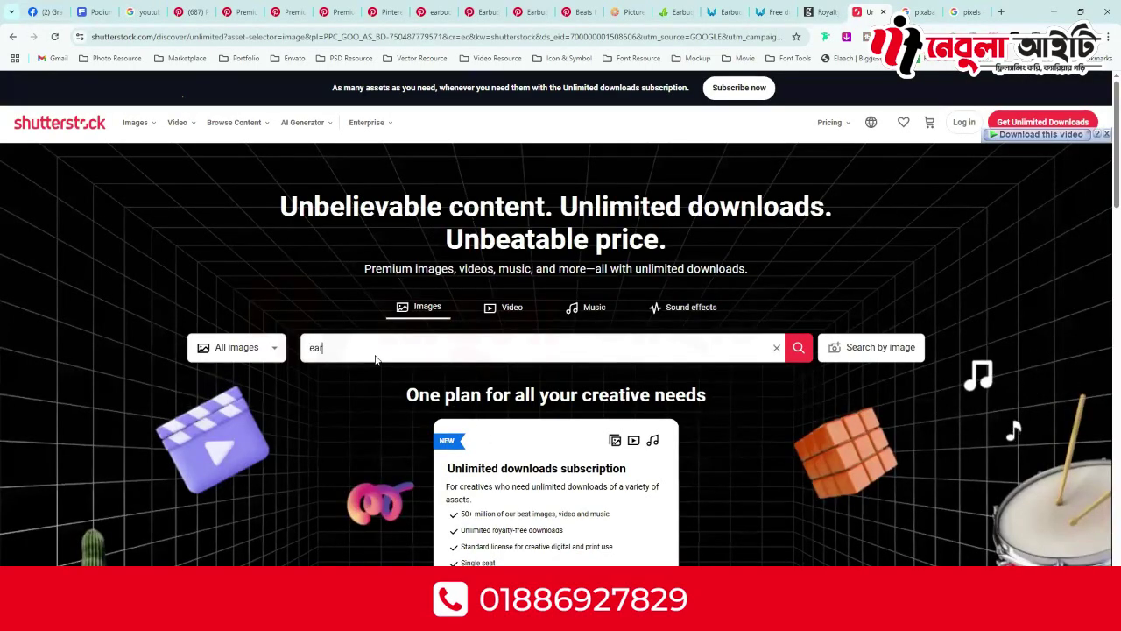
key("Return")
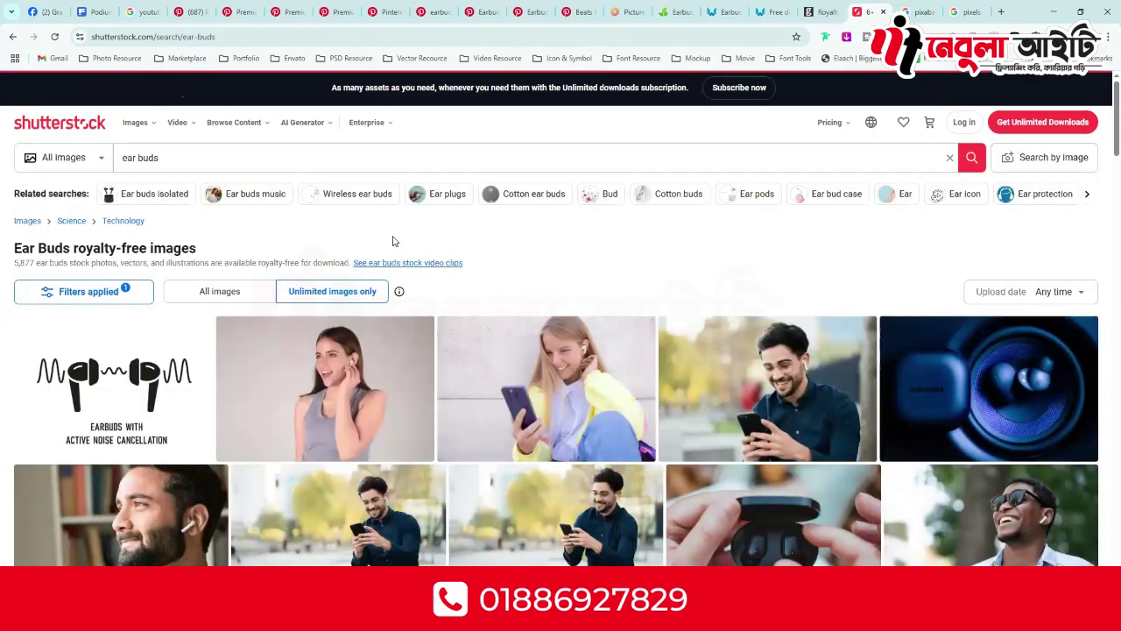
- Browse the ear buds image results and open the photo of the smiling man in a dark shirt using his mobile phone
scroll(394, 240, "down", 3)
scroll(393, 240, "down", 6)
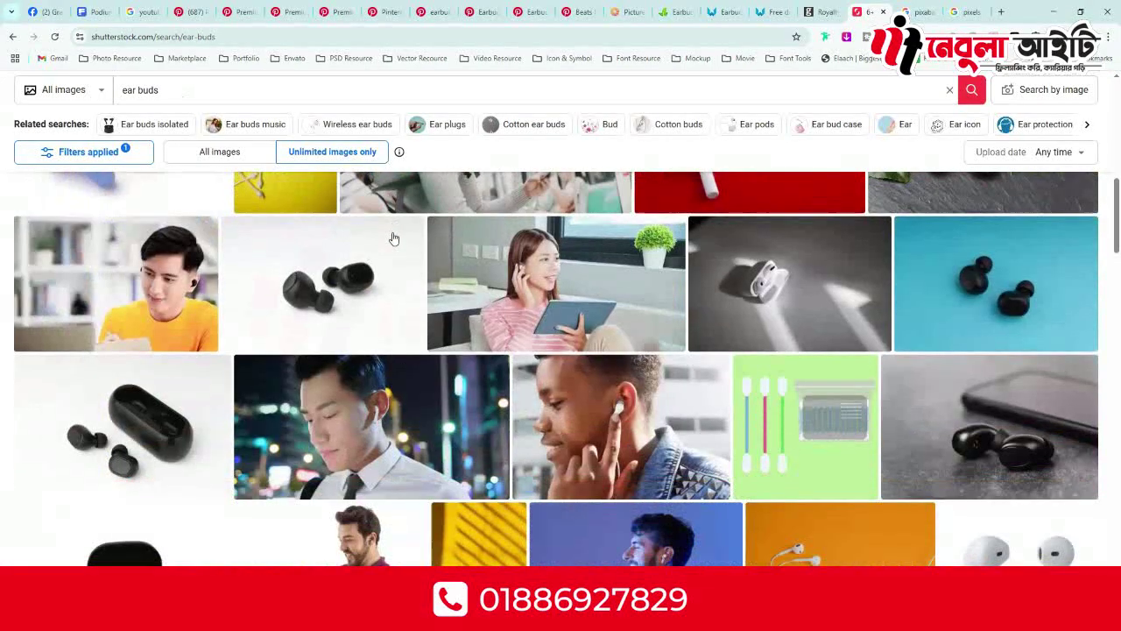
scroll(394, 240, "down", 2)
scroll(393, 239, "down", 3)
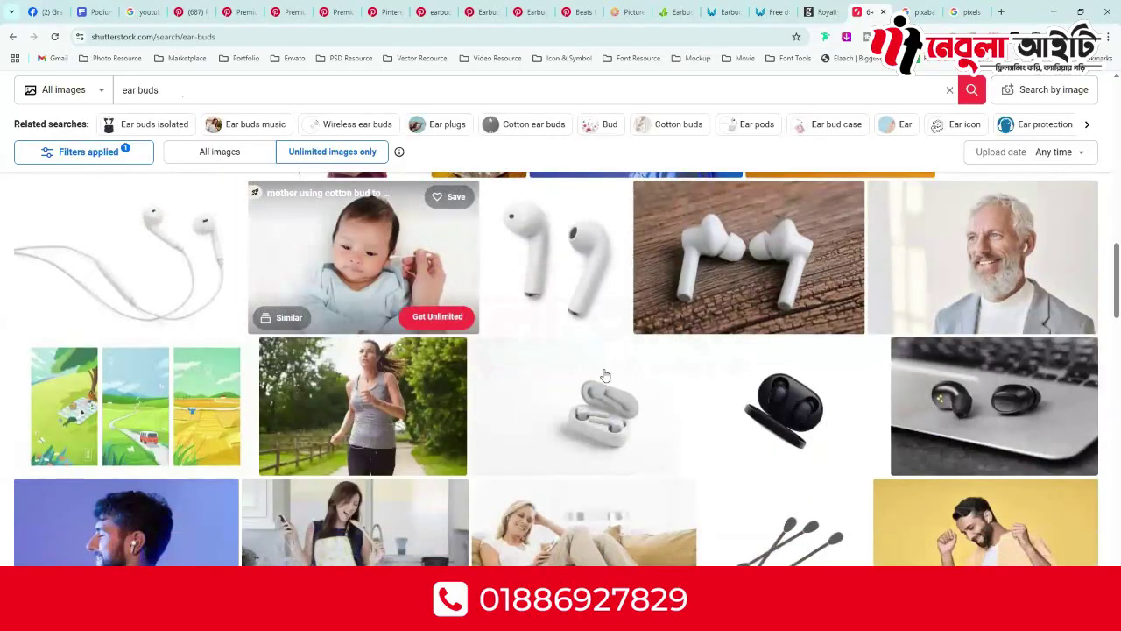
scroll(676, 393, "down", 3)
scroll(678, 393, "down", 5)
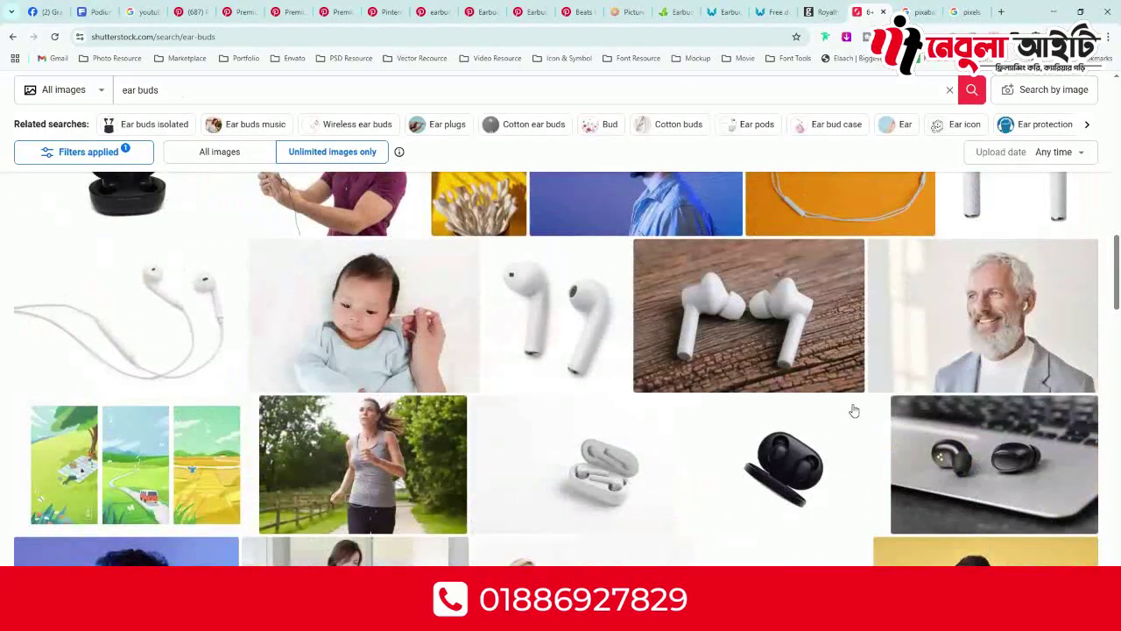
scroll(735, 373, "up", 8)
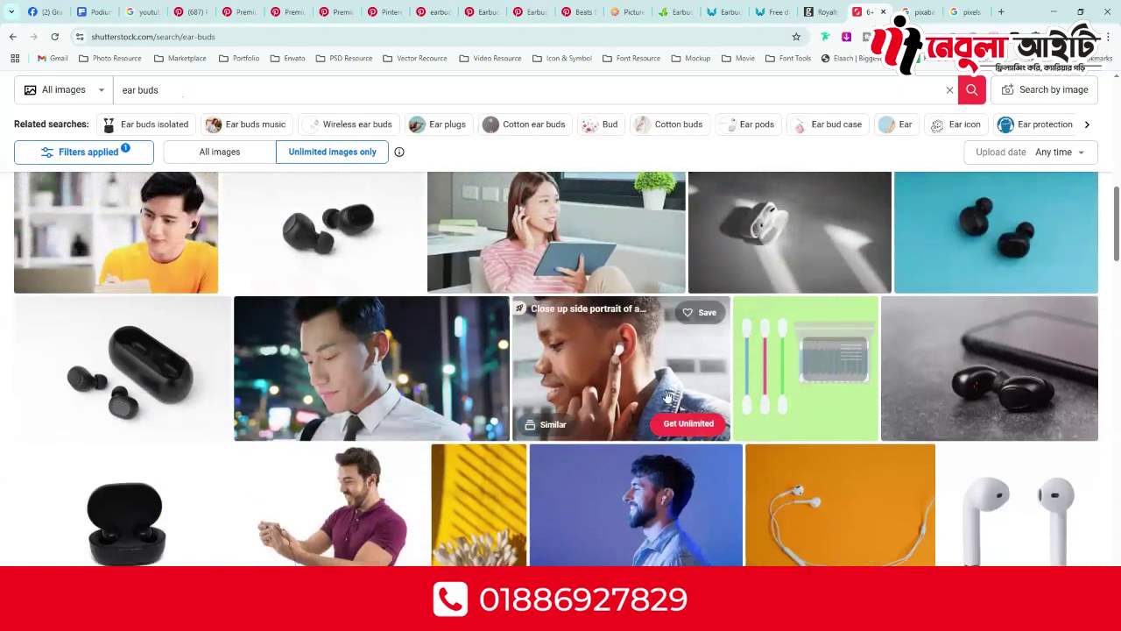
scroll(337, 336, "up", 5)
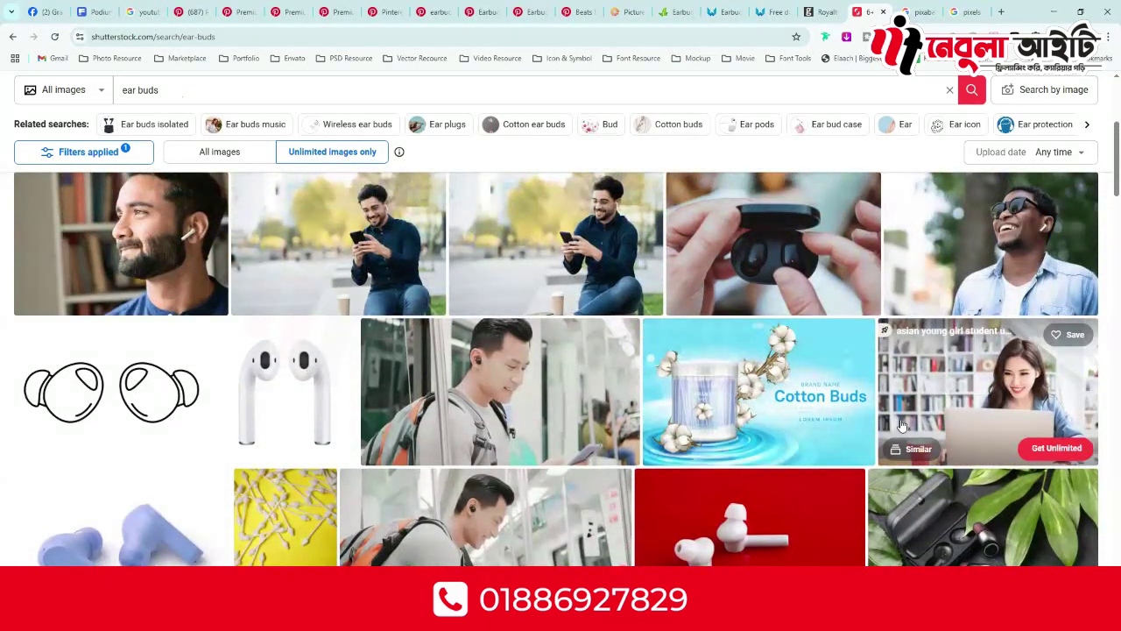
scroll(501, 363, "up", 5)
left_click(780, 317)
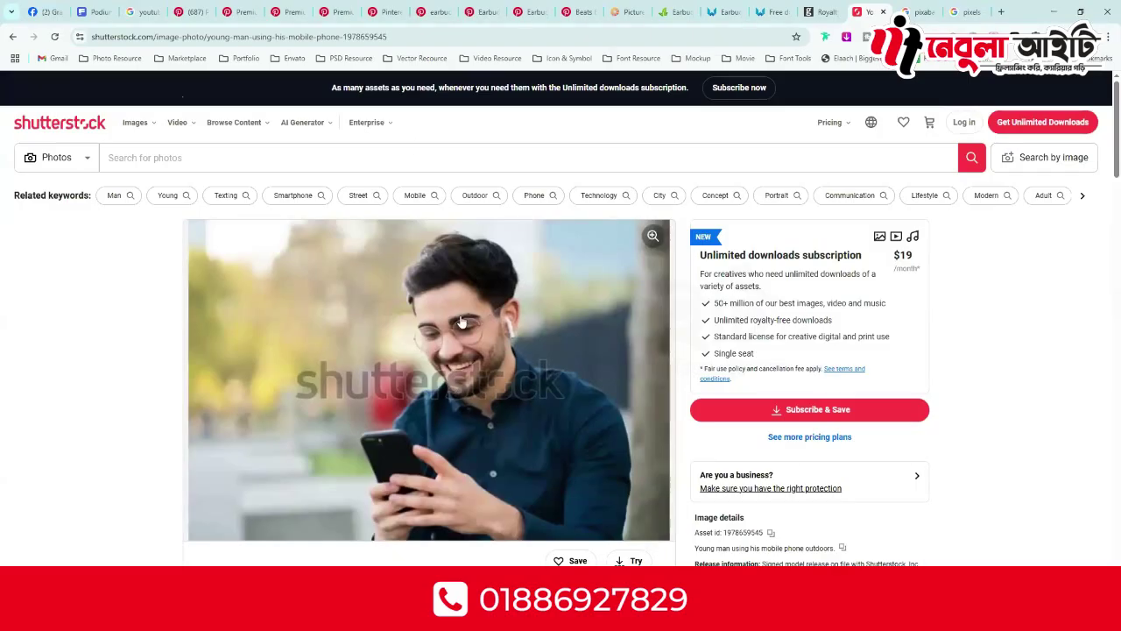
left_click(336, 36)
right_click(336, 37)
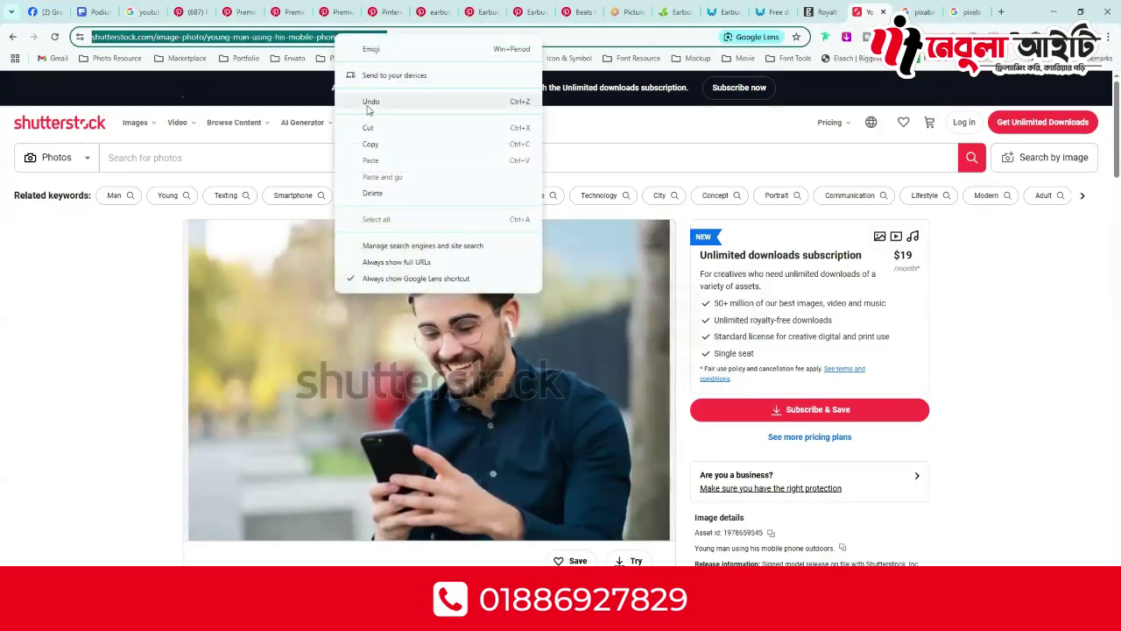
left_click(1039, 166)
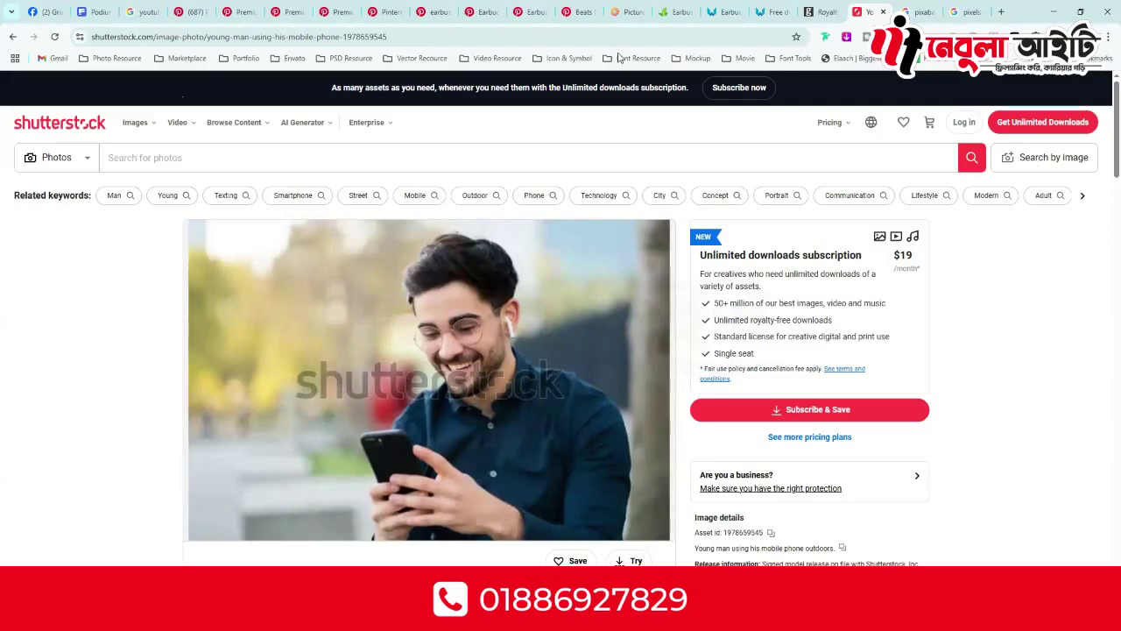
- Open the nohat.cc website in a new browser tab
key("ctrl+t")
type("noha")
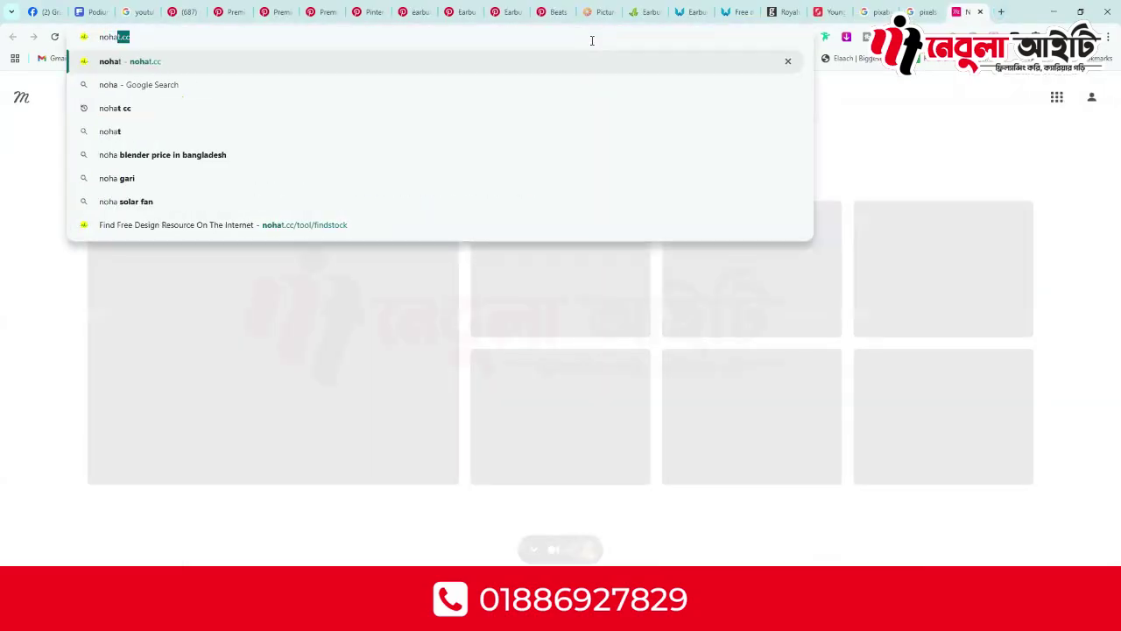
key("Return")
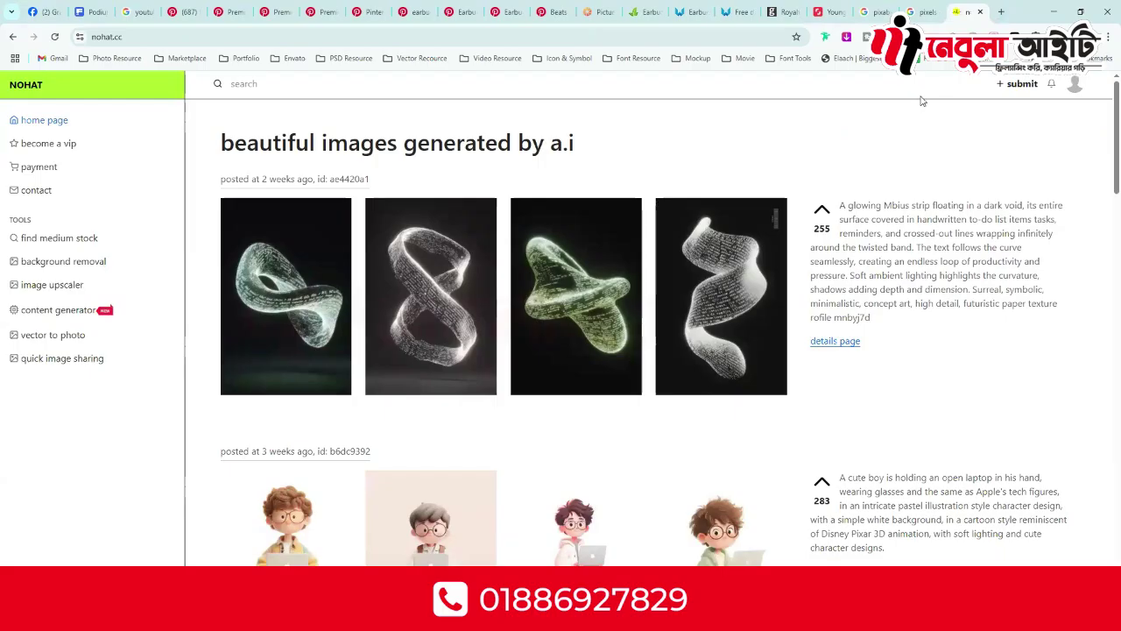
left_click(1075, 88)
left_click(1075, 87)
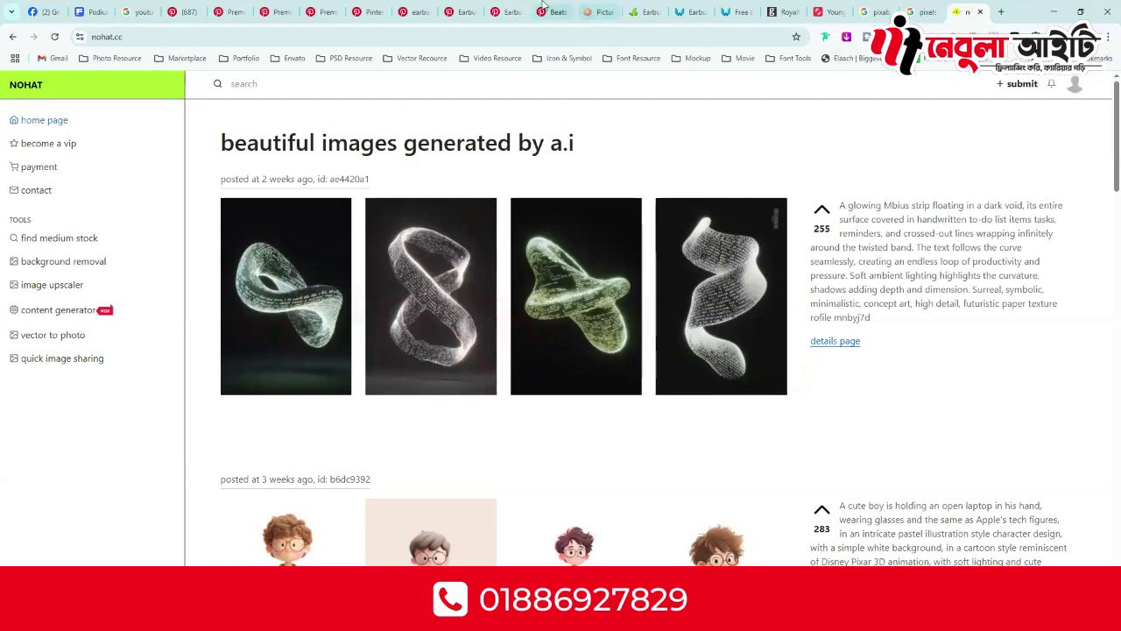
- Return to the Shutterstock photo of the man with the phone and copy its page address
left_click(515, 9)
left_click(551, 10)
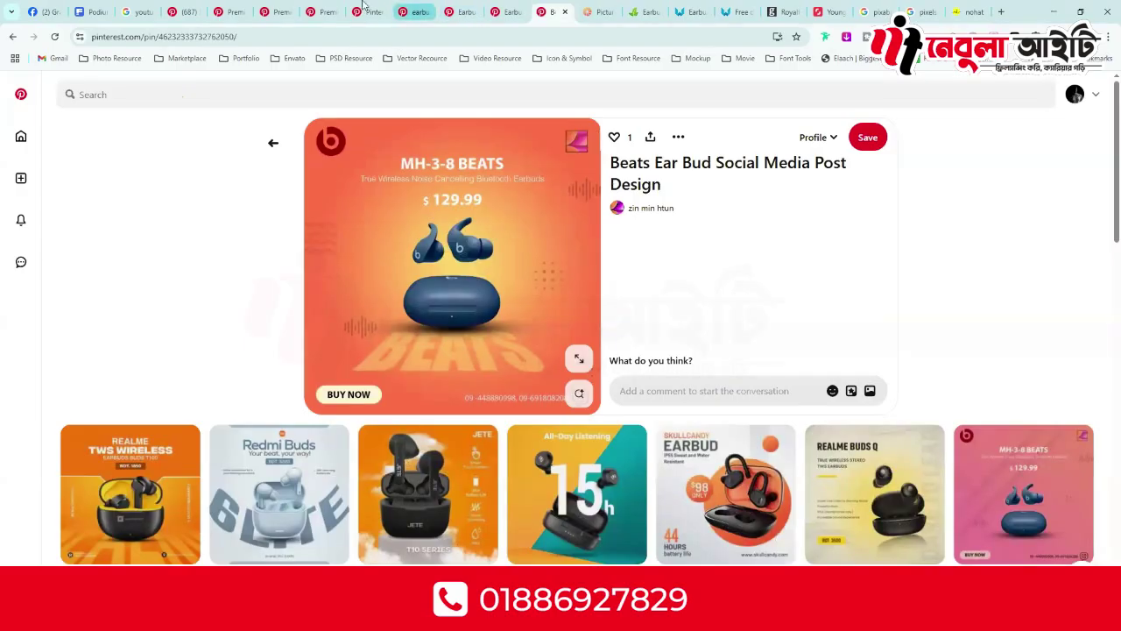
left_click(828, 7)
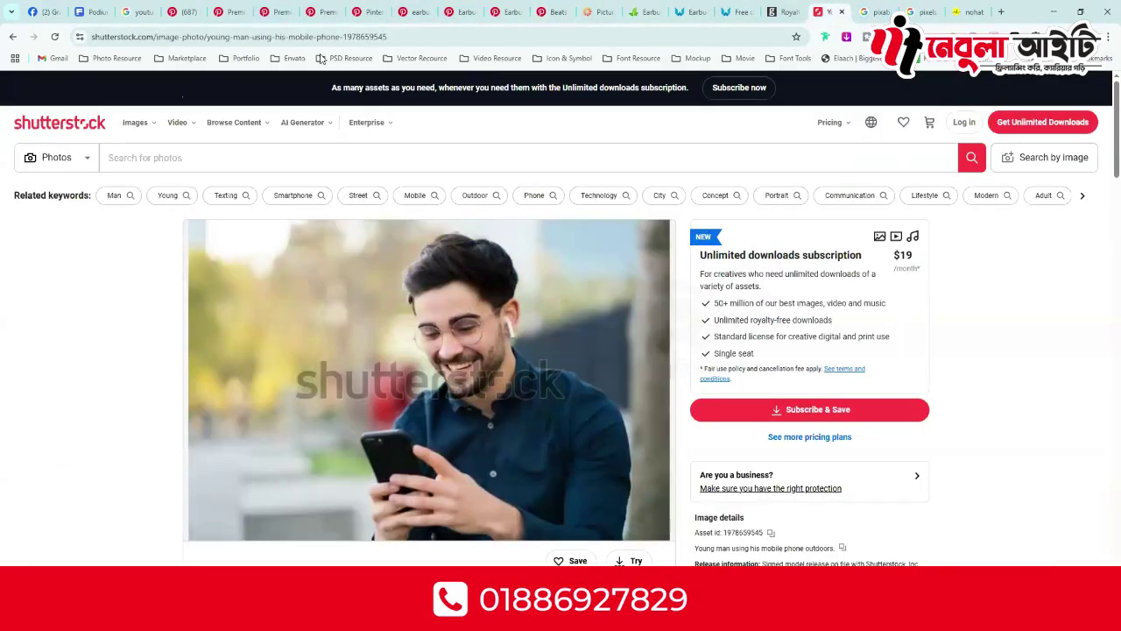
left_click(287, 41)
right_click(318, 41)
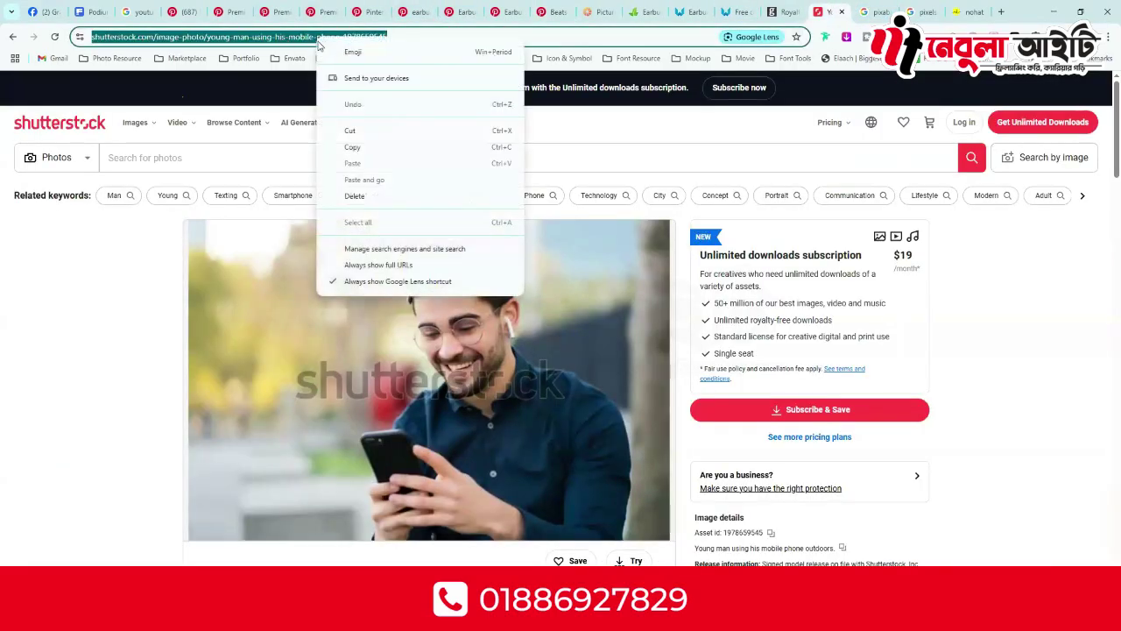
left_click(347, 145)
- Open Nohat's find medium stock tool and unlock access by viewing the short ad, then dismiss the ad
left_click(967, 9)
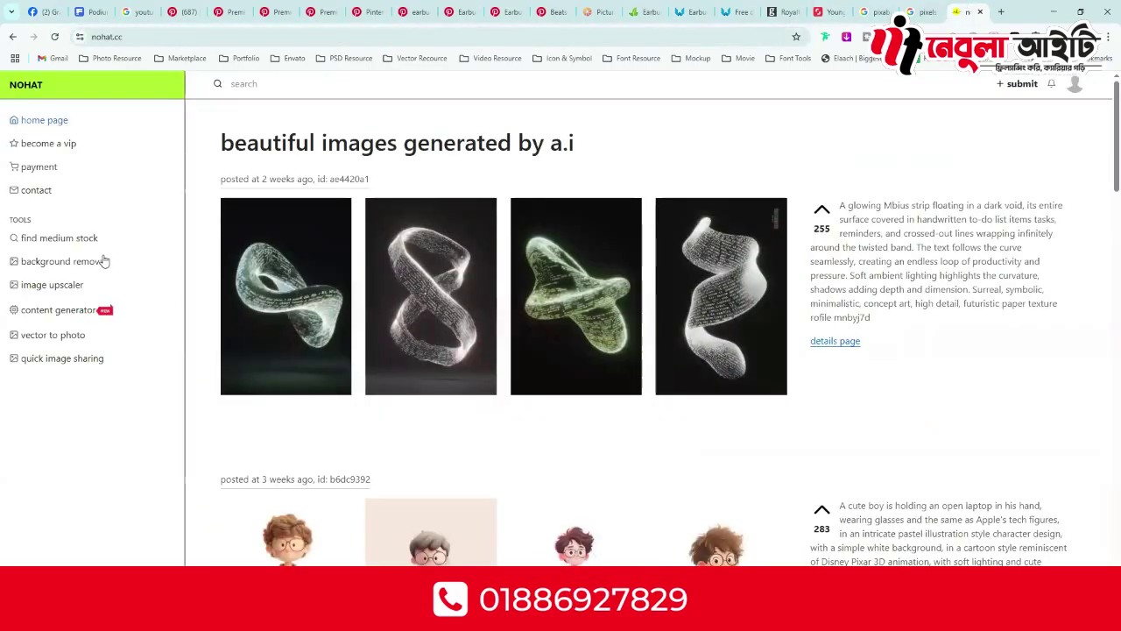
left_click(55, 244)
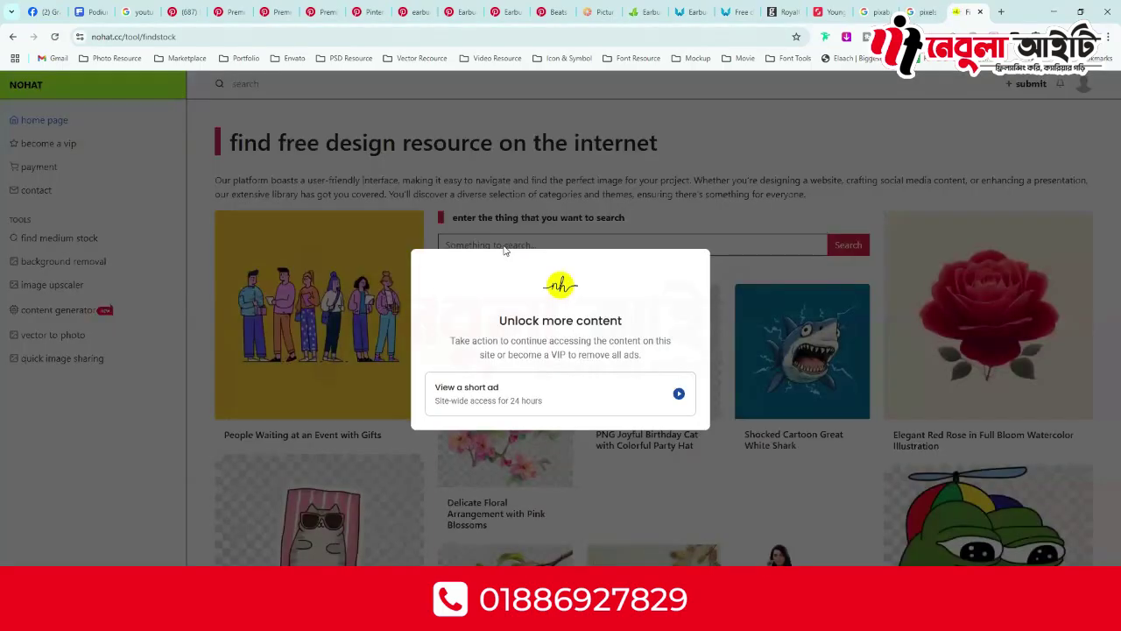
left_click(474, 392)
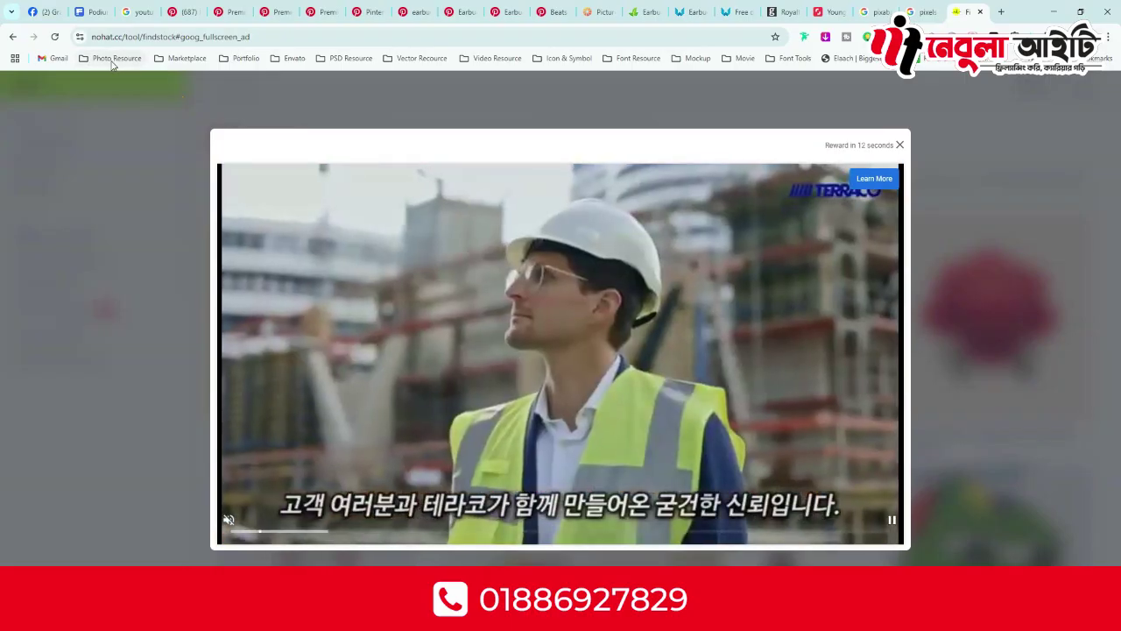
left_click(114, 58)
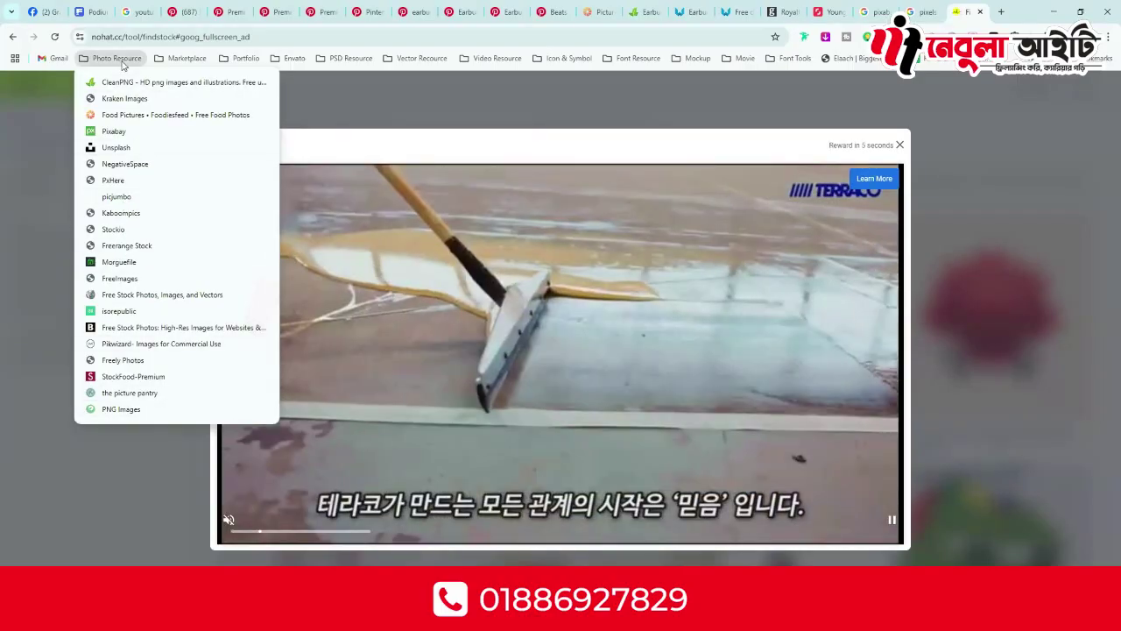
left_click(122, 61)
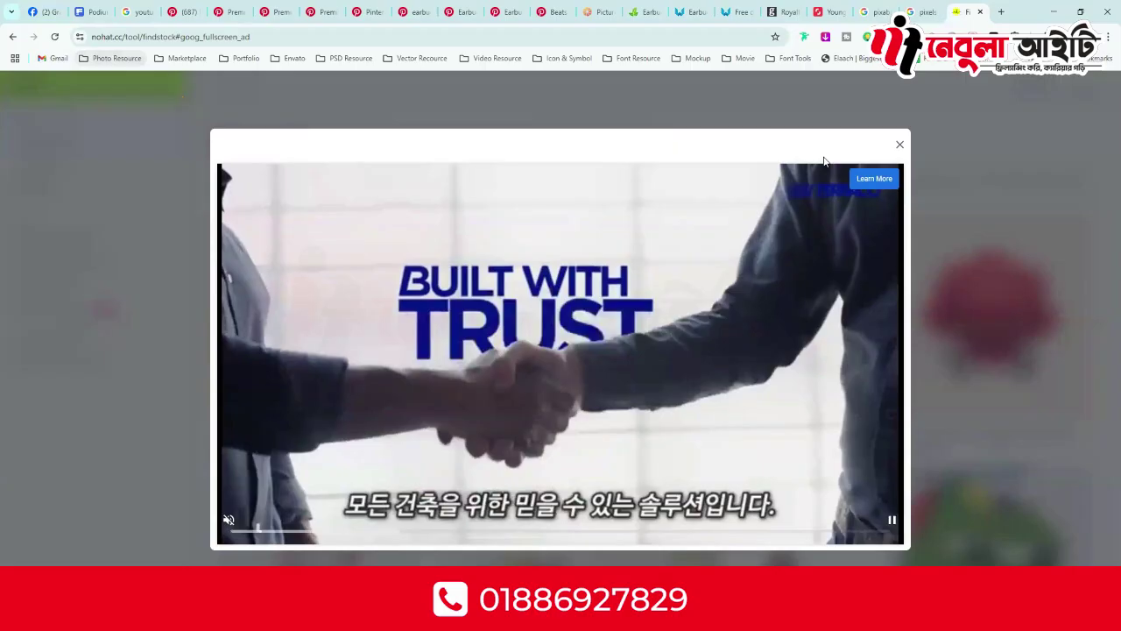
left_click(900, 145)
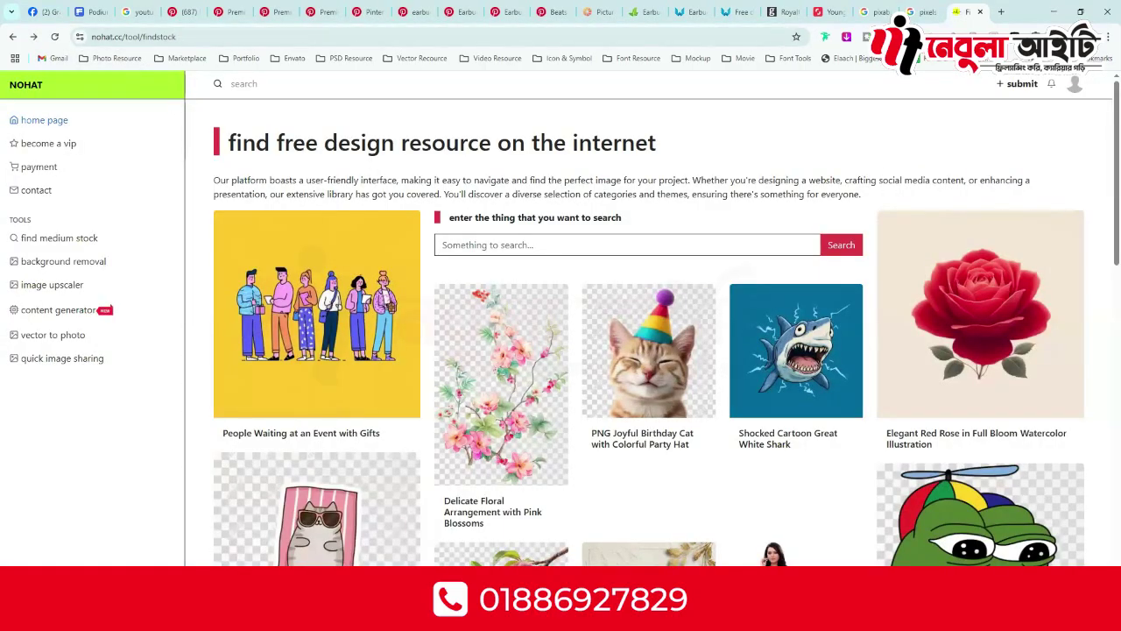
- Revisit the PNGWing and Getty Images pages and review the bookmarked Icon & Symbol, Font Resource and Mockup sites
left_click(734, 12)
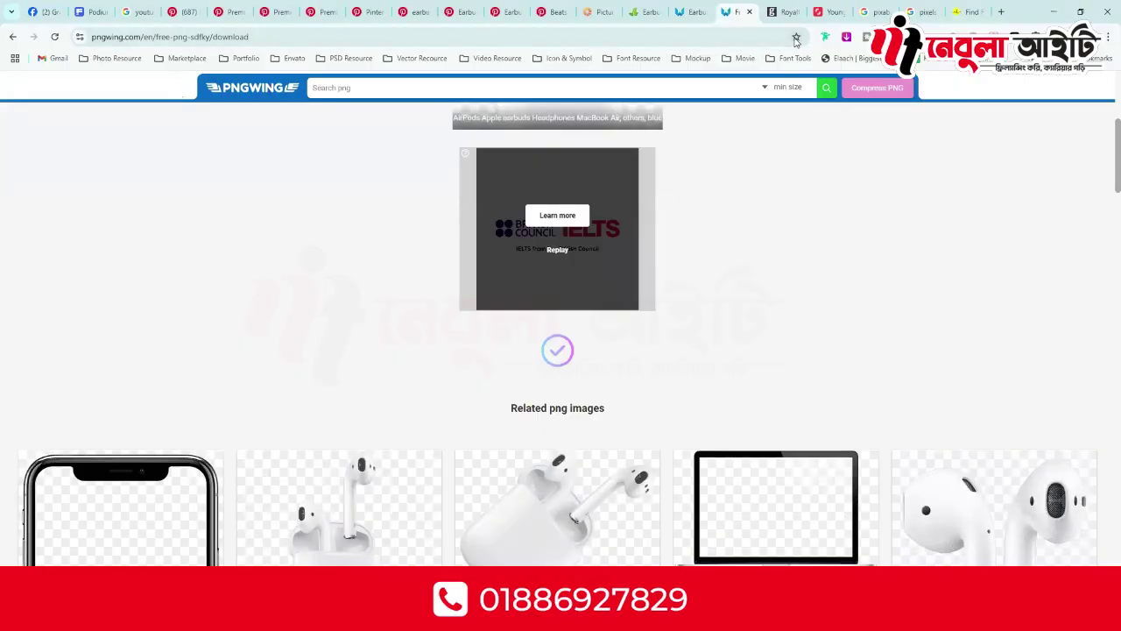
key("ctrl+Tab")
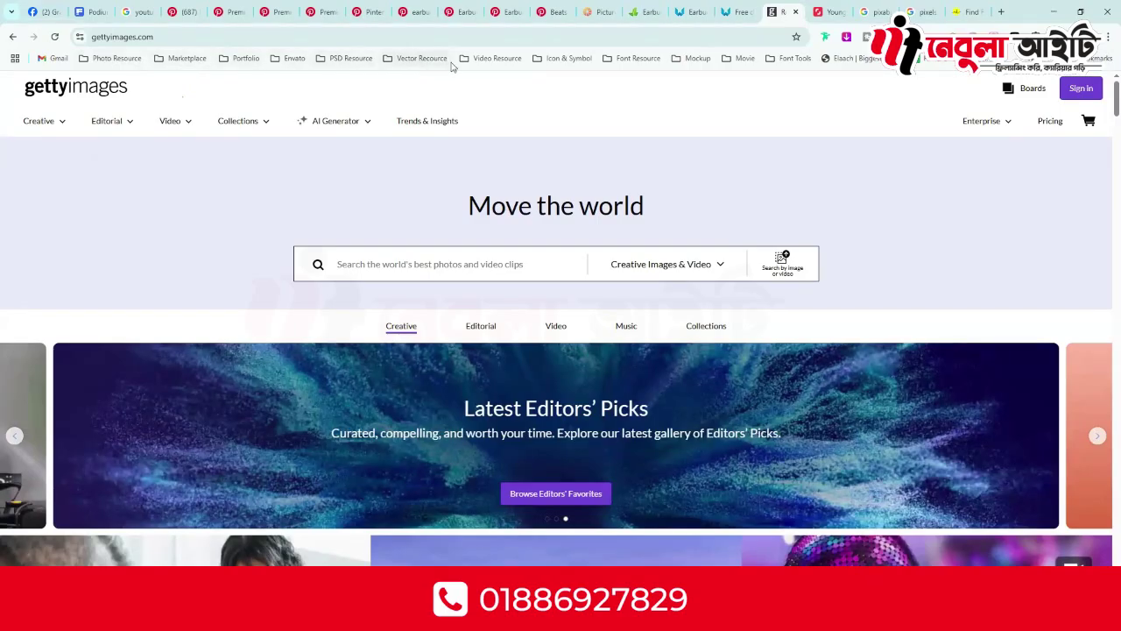
left_click(581, 59)
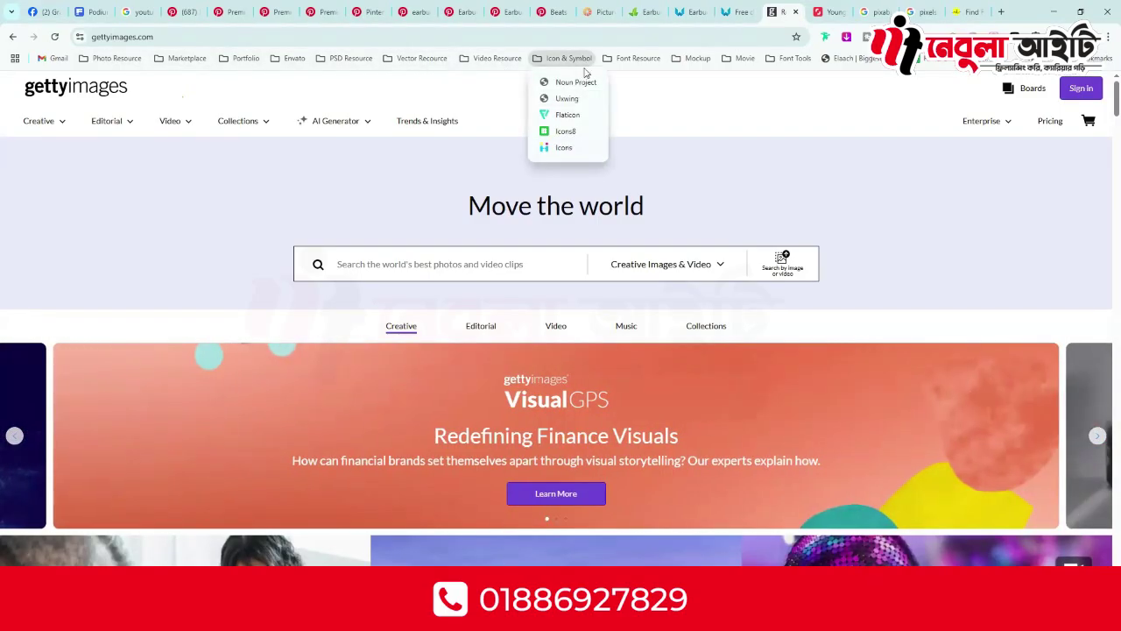
left_click(638, 58)
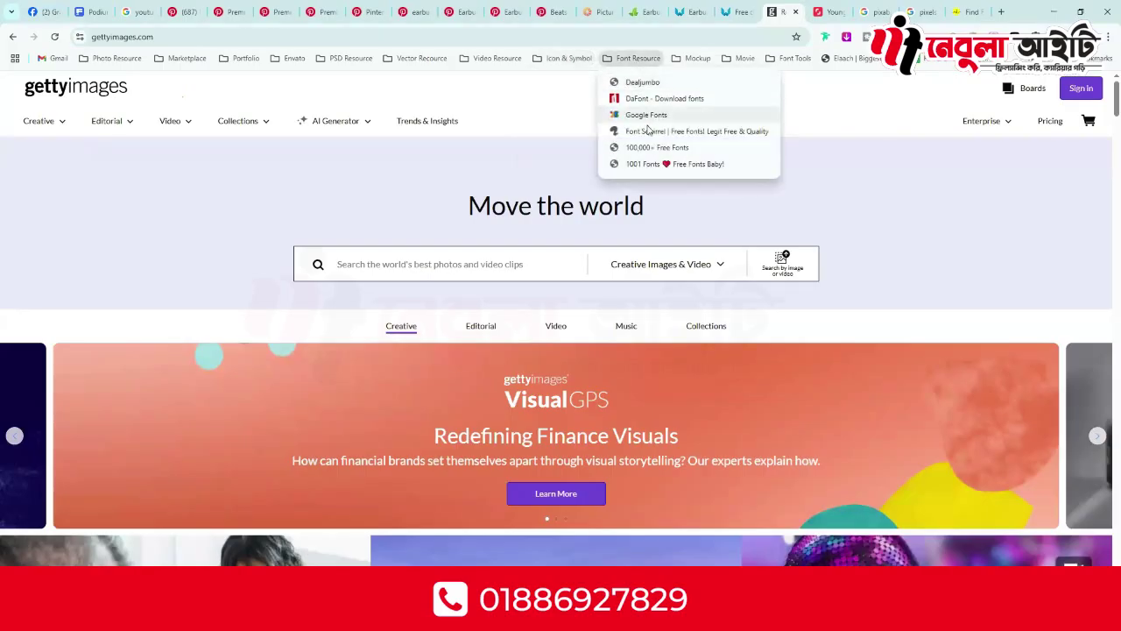
left_click(698, 58)
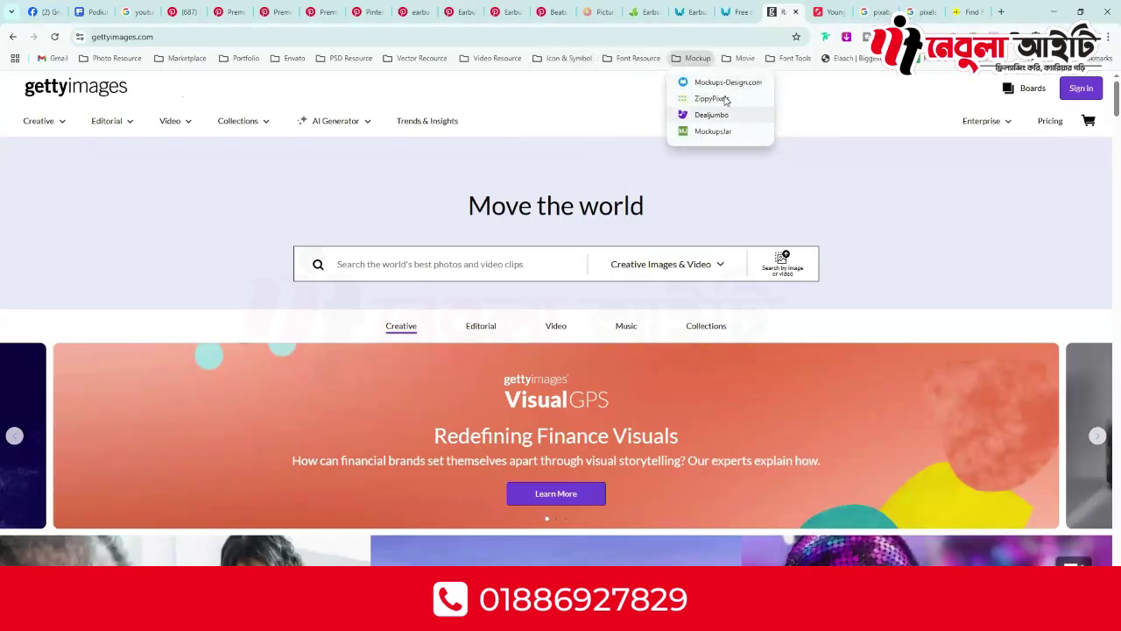
- Look over the bookmarked sites in the Movie, Font Tools and Photo Resource folders
left_click(745, 59)
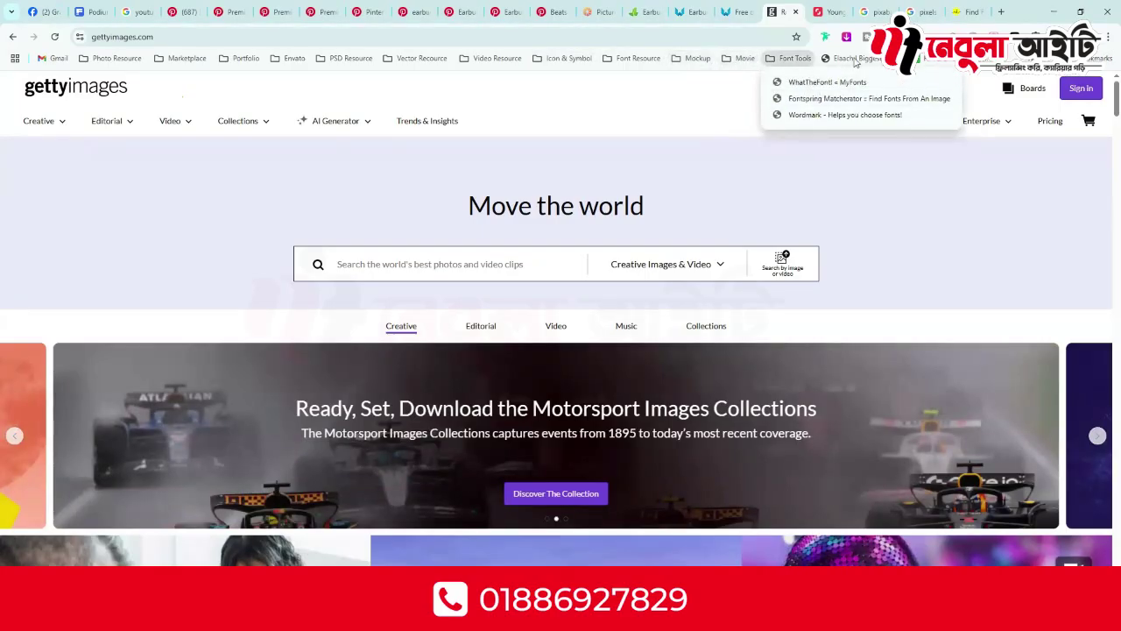
left_click(695, 112)
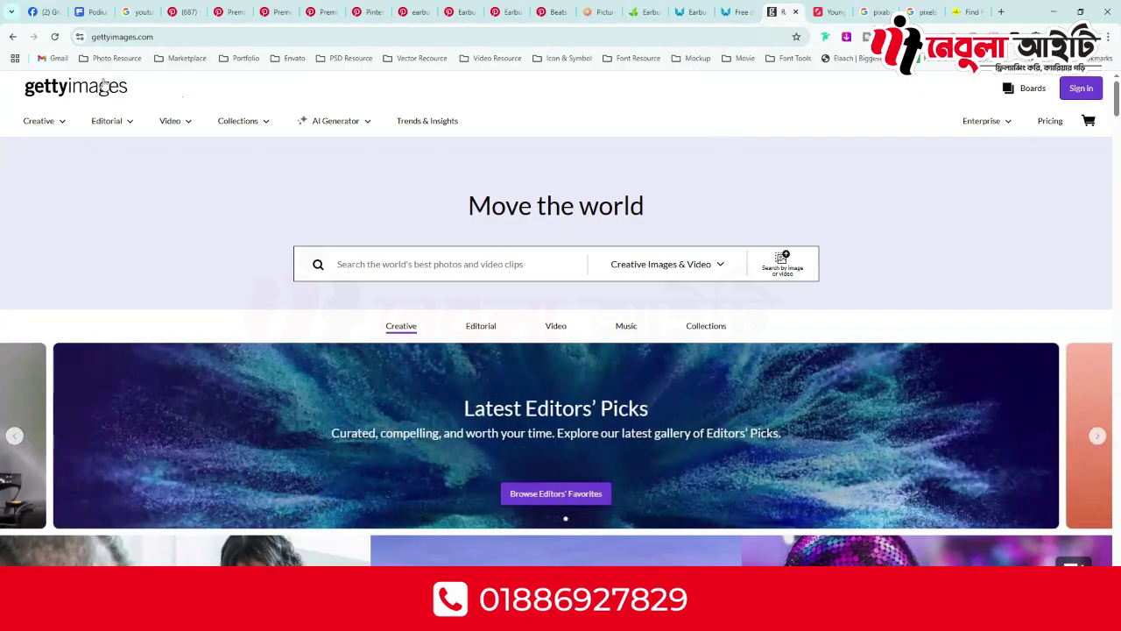
left_click(117, 58)
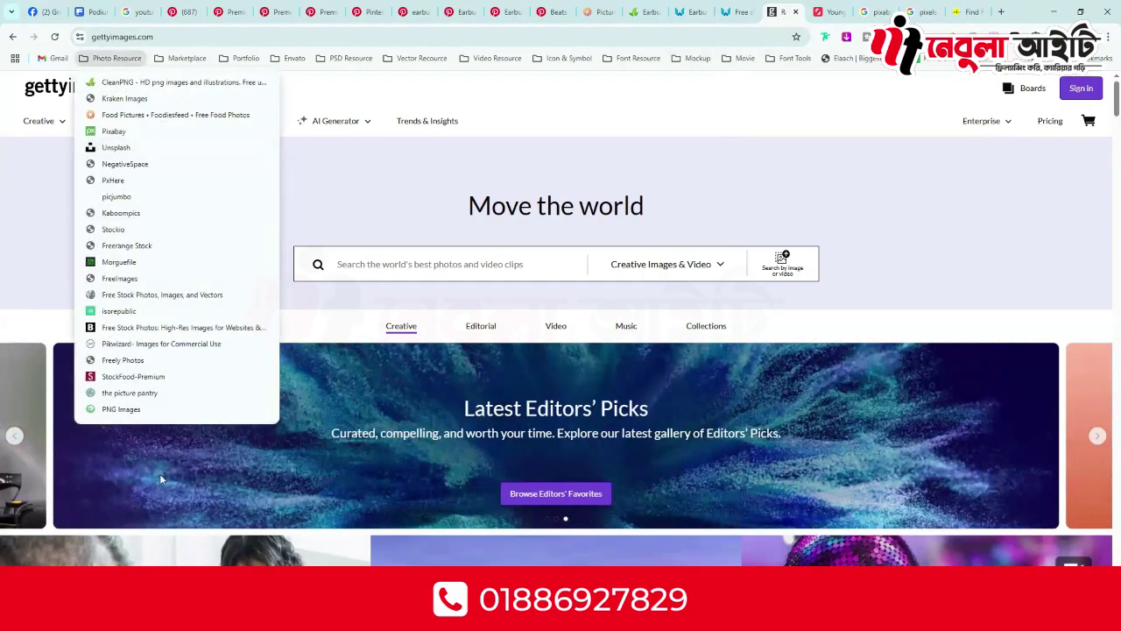
left_click(482, 90)
- Return to Nohat's stock finder and search it using the copied Shutterstock photo link
left_click(948, 12)
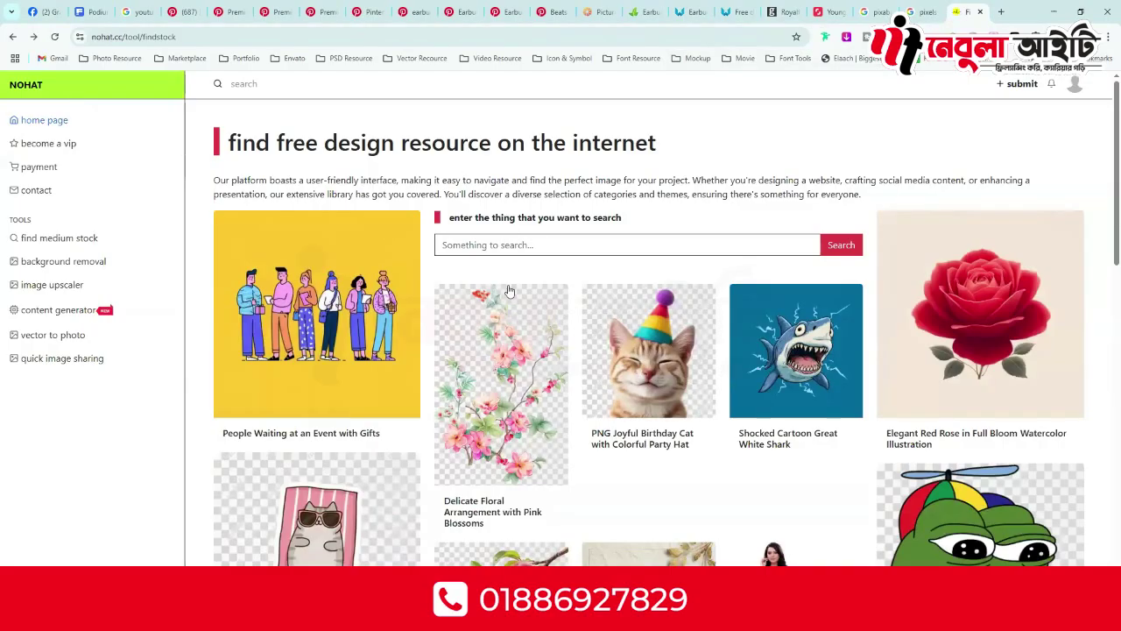
left_click(493, 248)
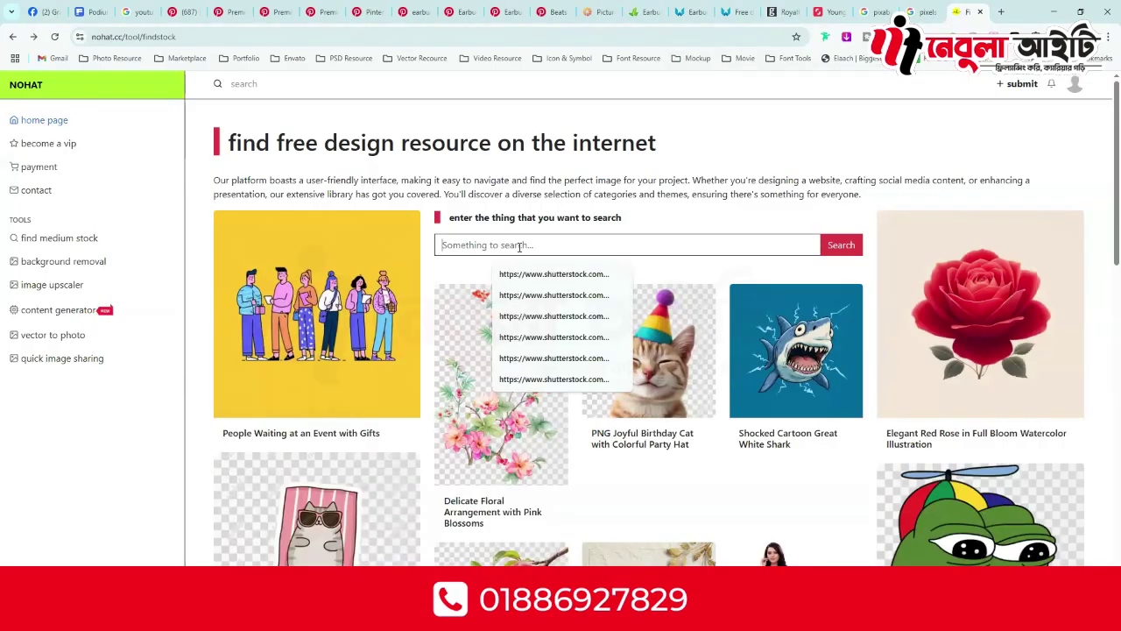
left_click(830, 13)
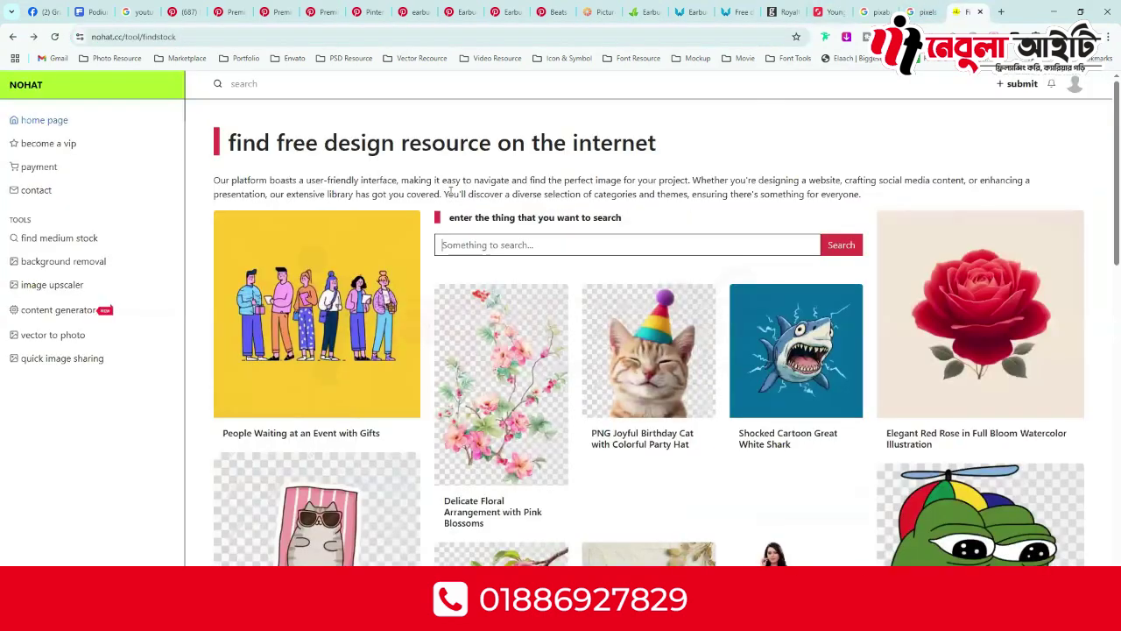
left_click(964, 11)
left_click(493, 247)
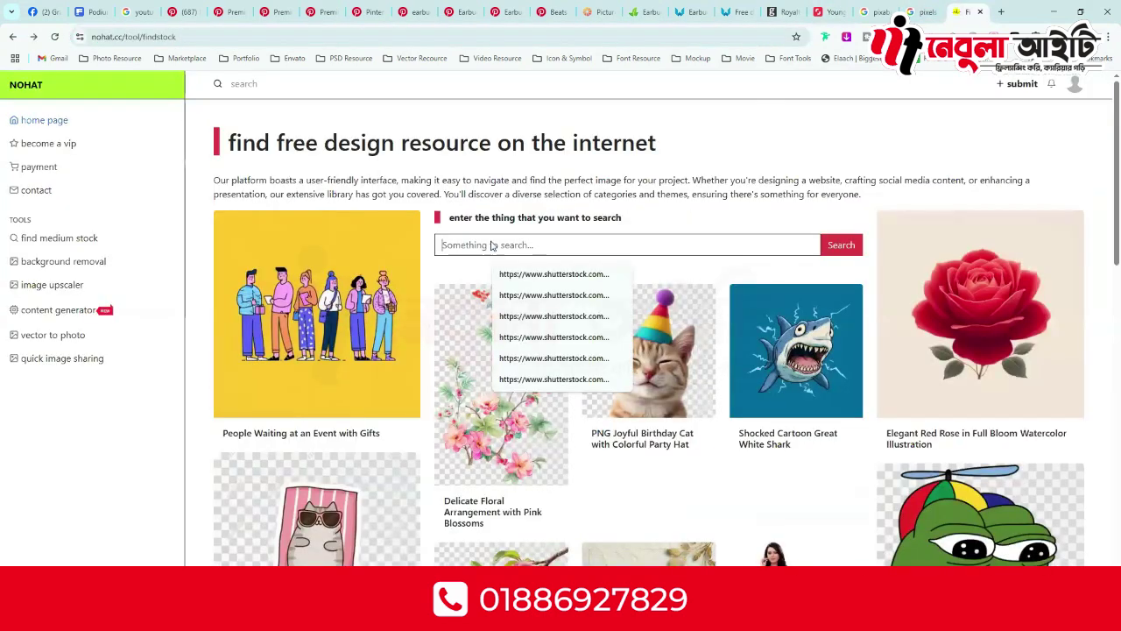
key("ctrl+v")
left_click(841, 245)
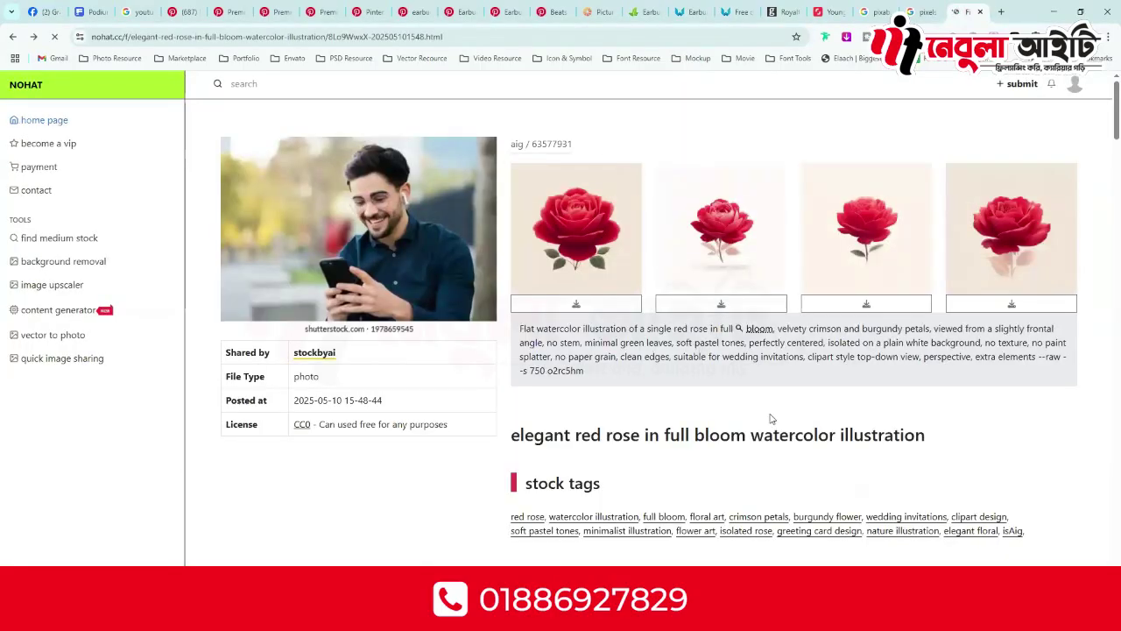
- Check the photo preview, request Nohat to find this stock, and view the full-size result
scroll(771, 419, "down", 1)
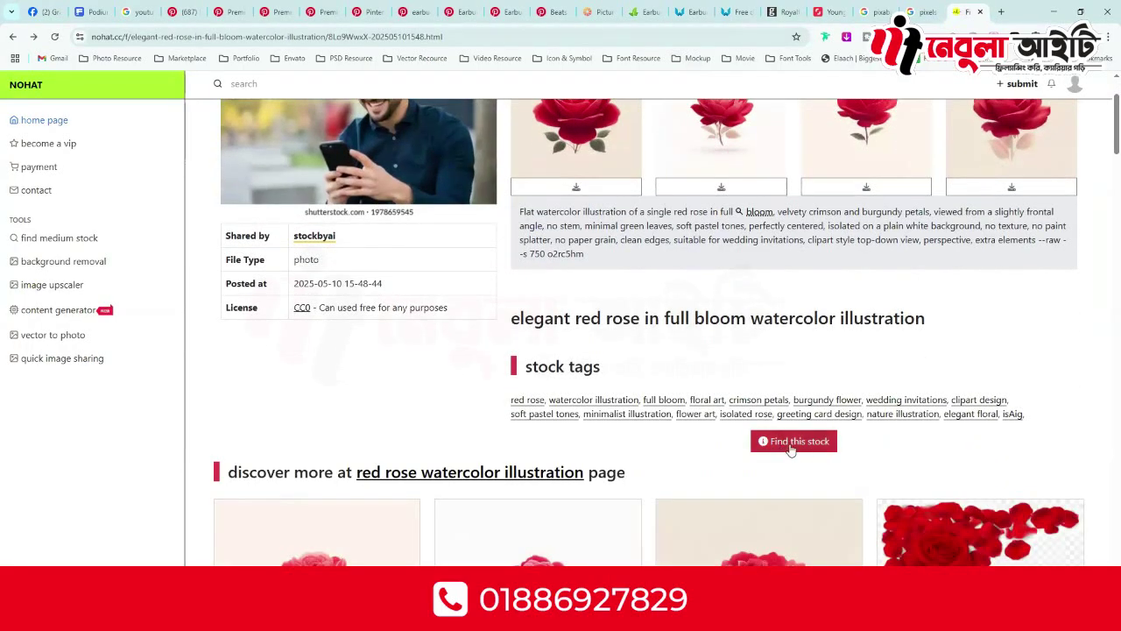
scroll(359, 247, "up", 1)
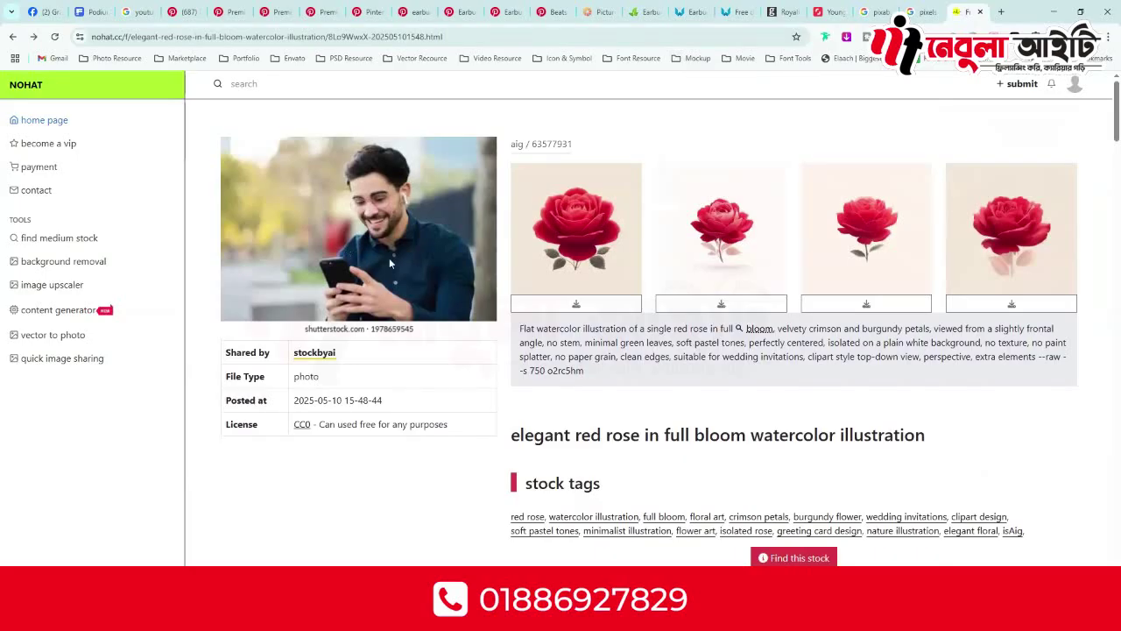
scroll(771, 388, "down", 2)
left_click(771, 387)
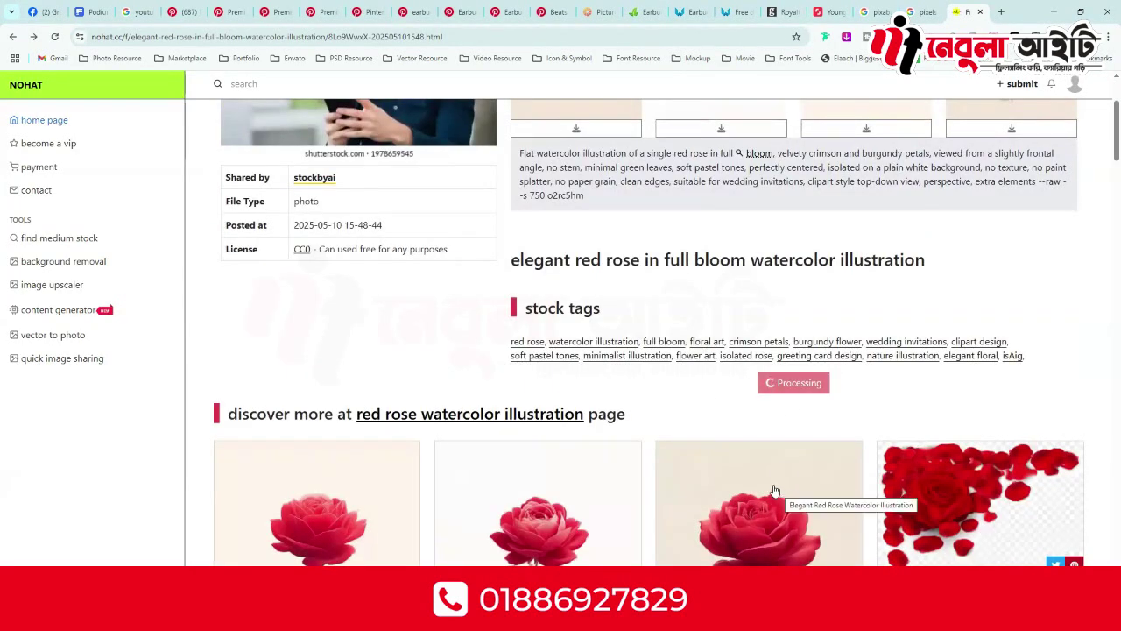
scroll(762, 486, "up", 1)
left_click(779, 506)
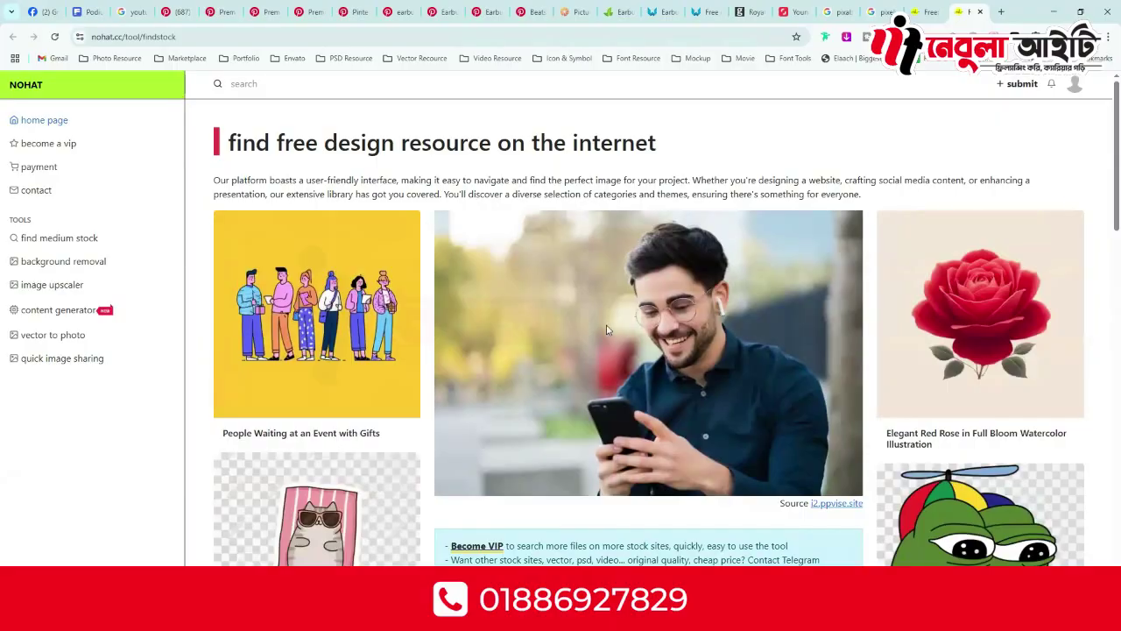
- Copy the full-size photo of the man with the phone and paste it into the Untitled-1 document in Photoshop
right_click(633, 313)
left_click(663, 359)
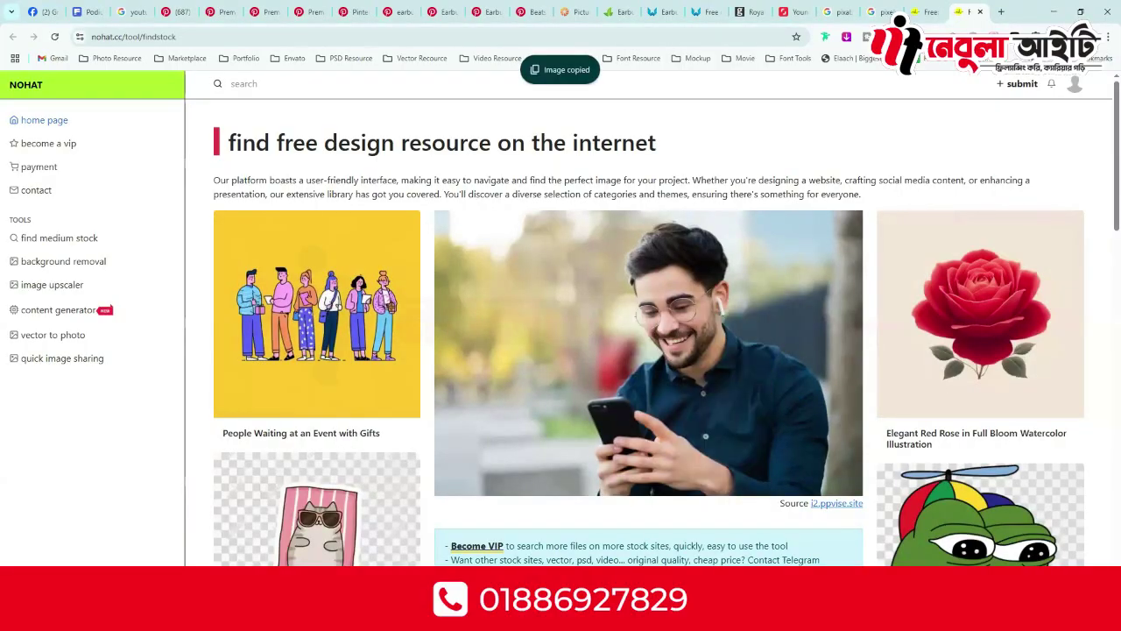
key("alt+Tab")
key("ctrl+v")
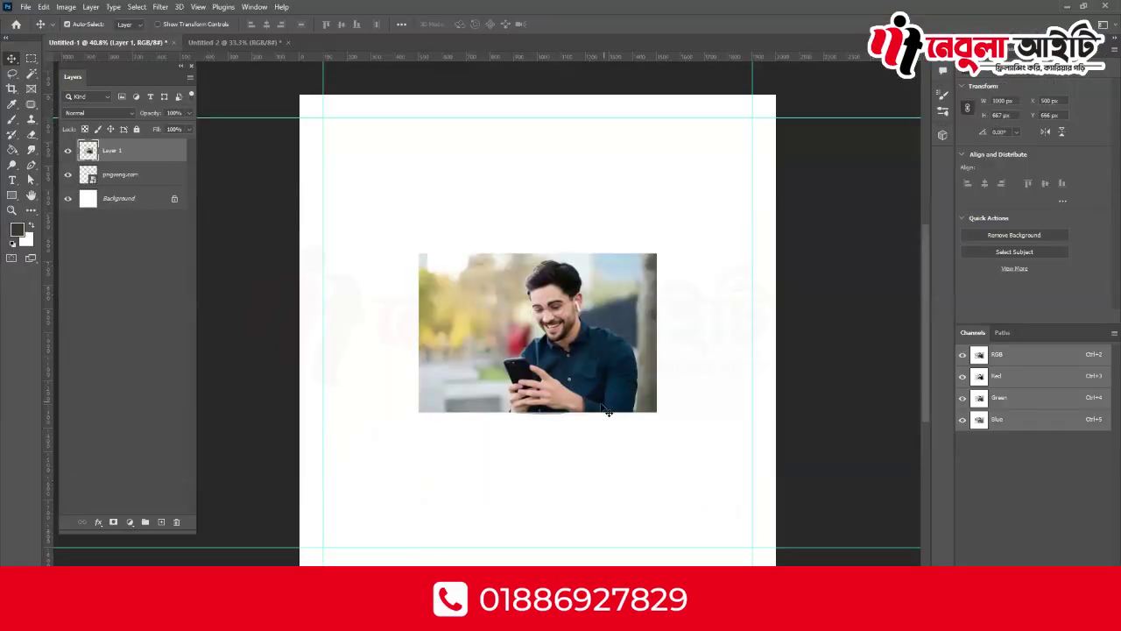
- Scale the pasted photo to about 214% to inspect its quality up close, and delete its layer
key("ctrl+t")
left_click_drag(655, 411, 792, 502)
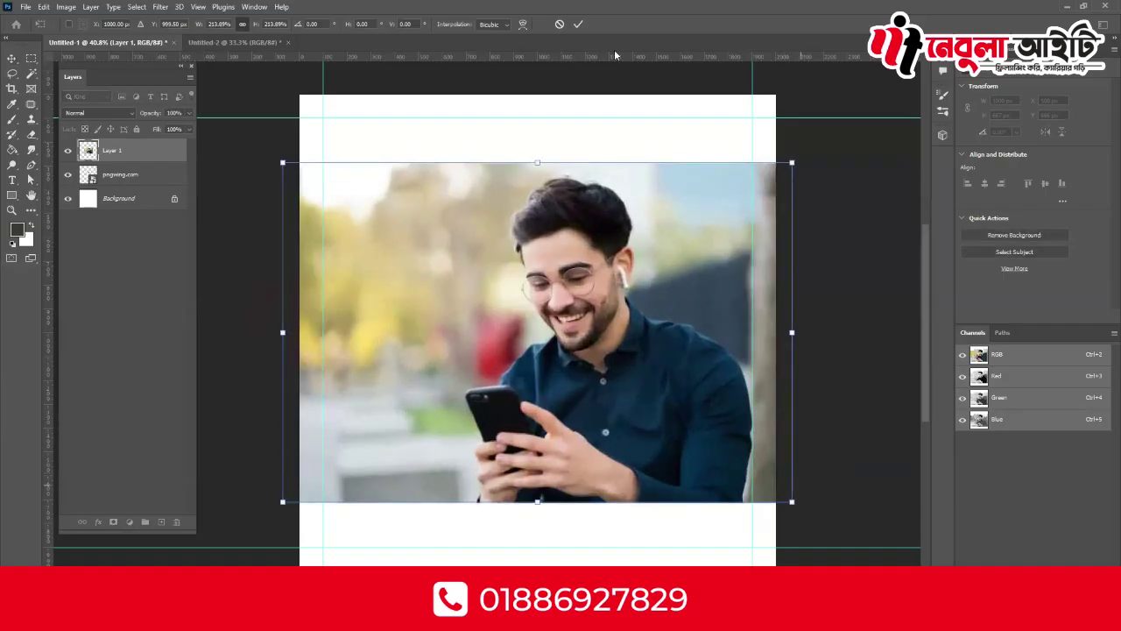
left_click(581, 25)
scroll(567, 369, "up", 2)
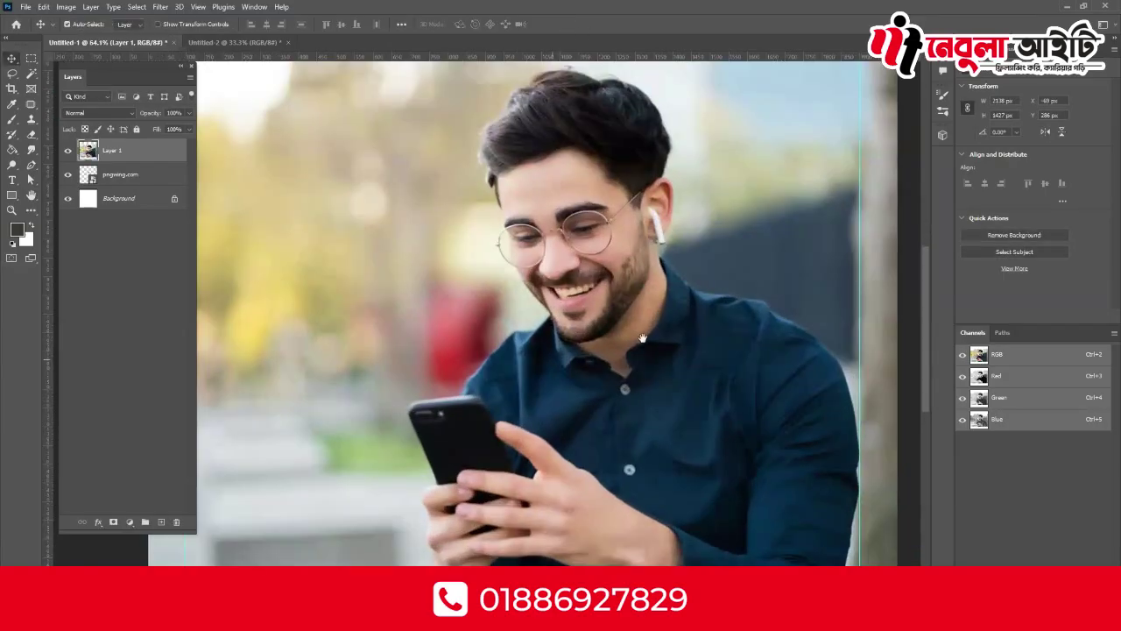
scroll(642, 338, "up", 2)
scroll(643, 342, "right", 1)
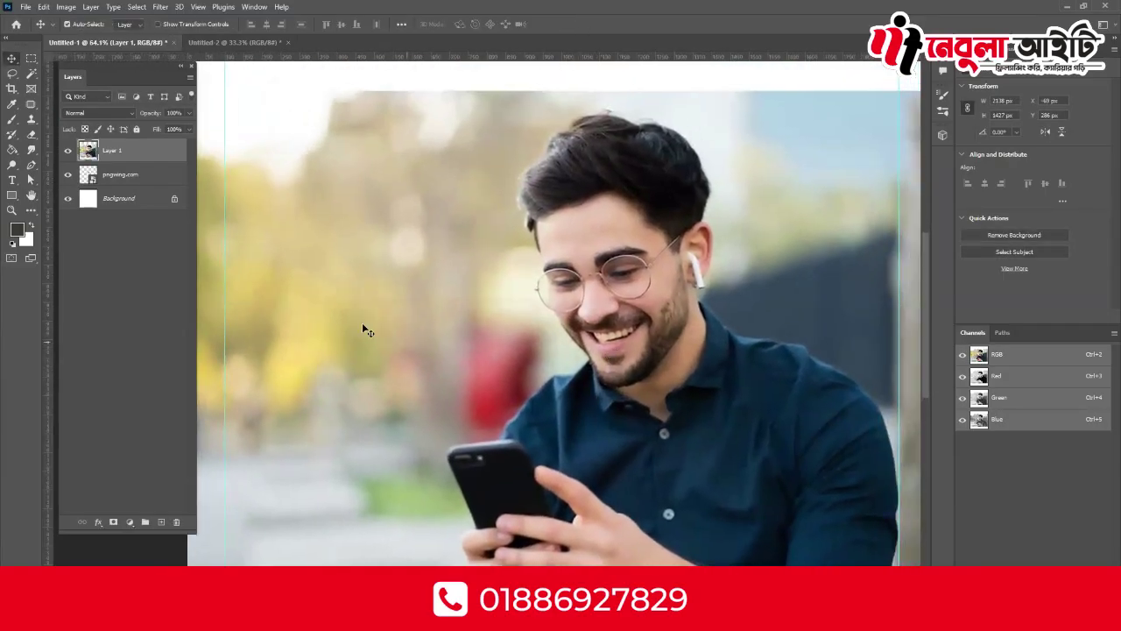
scroll(515, 309, "down", 2)
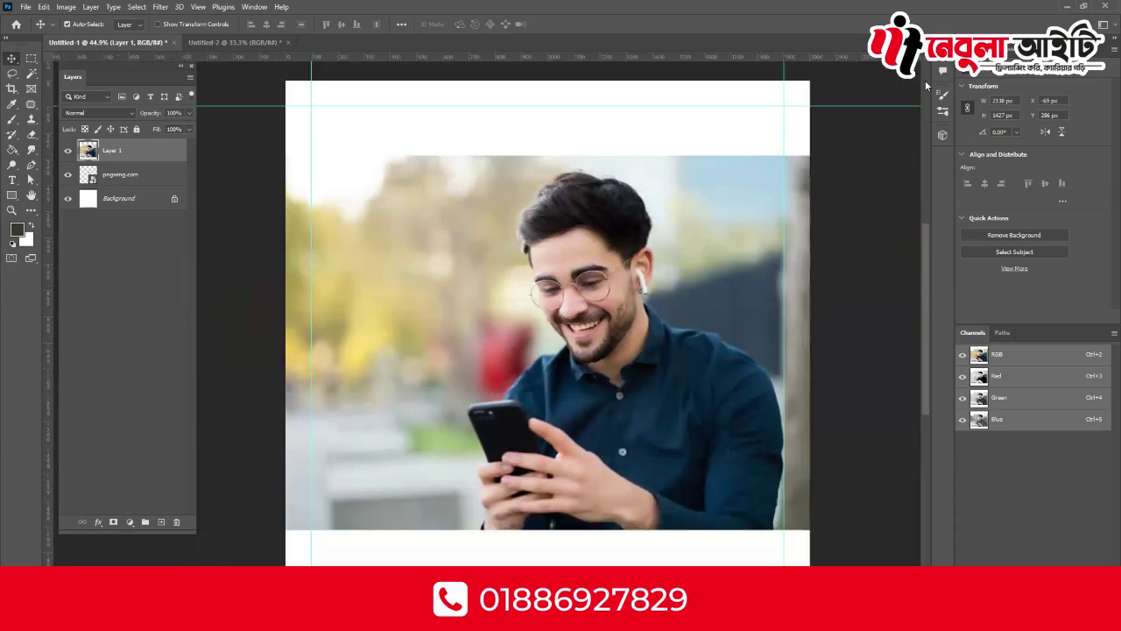
key("Delete")
- Return to the browser and close both Nohat pages
left_click(1065, 7)
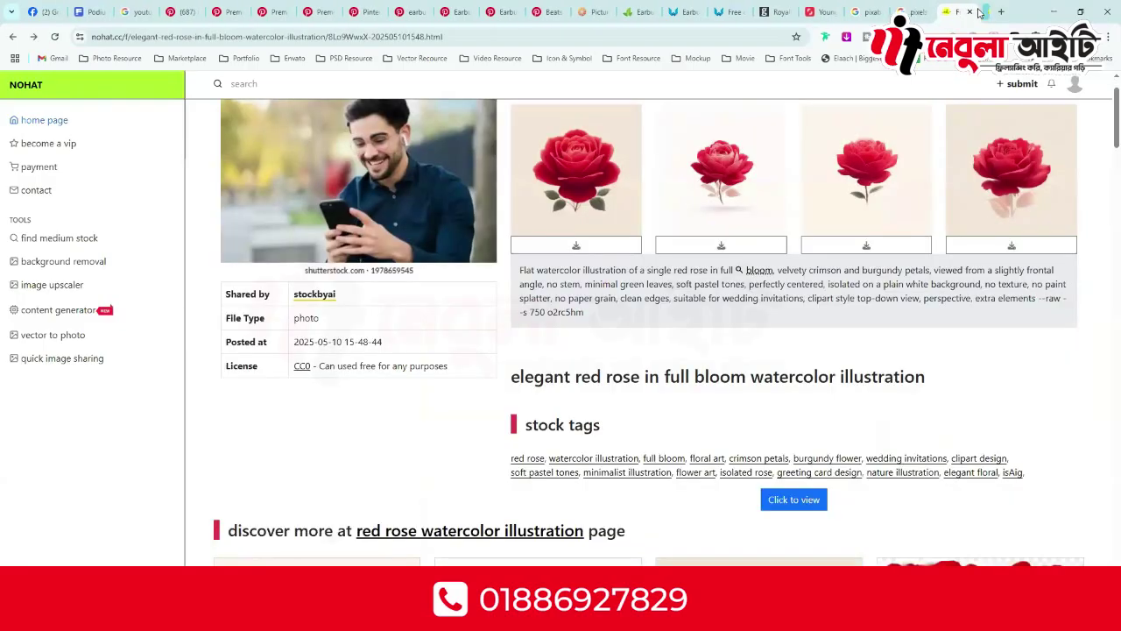
left_click(980, 12)
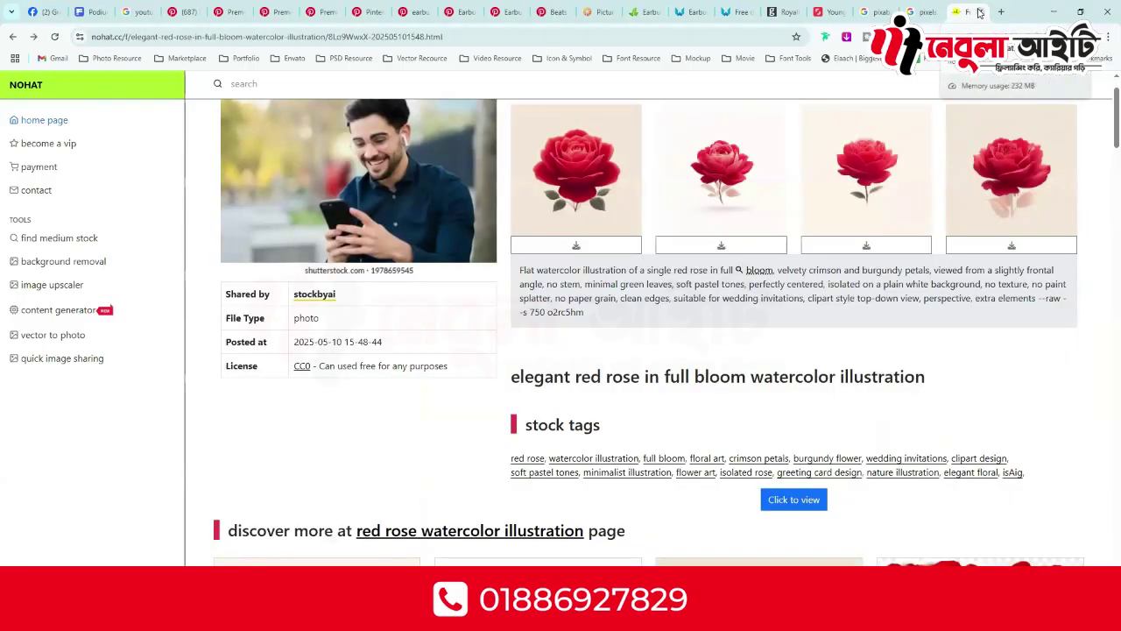
left_click(981, 11)
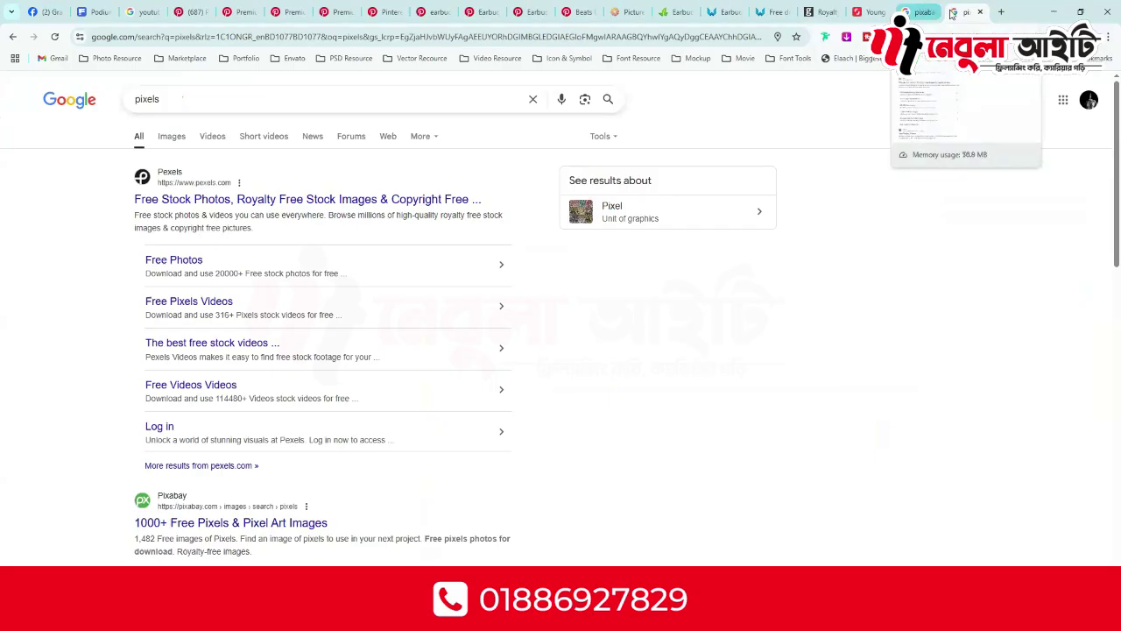
- Revisit the open Pixabay search, Getty Images, PNGWing, CleanPNG and Foodiesfeed pages
left_click(922, 11)
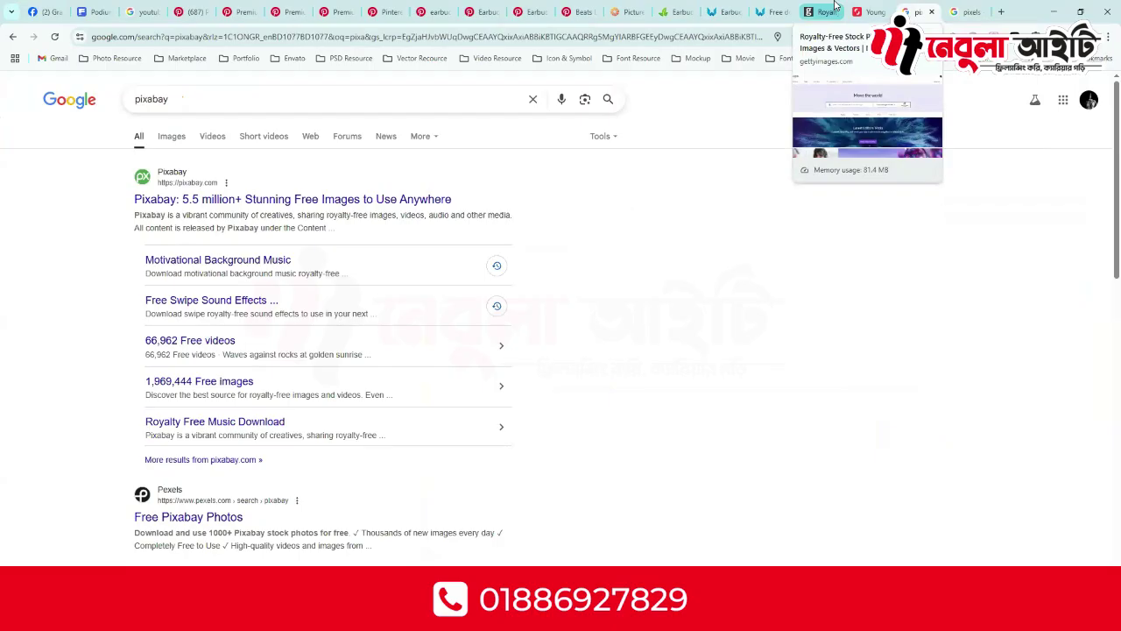
left_click(835, 6)
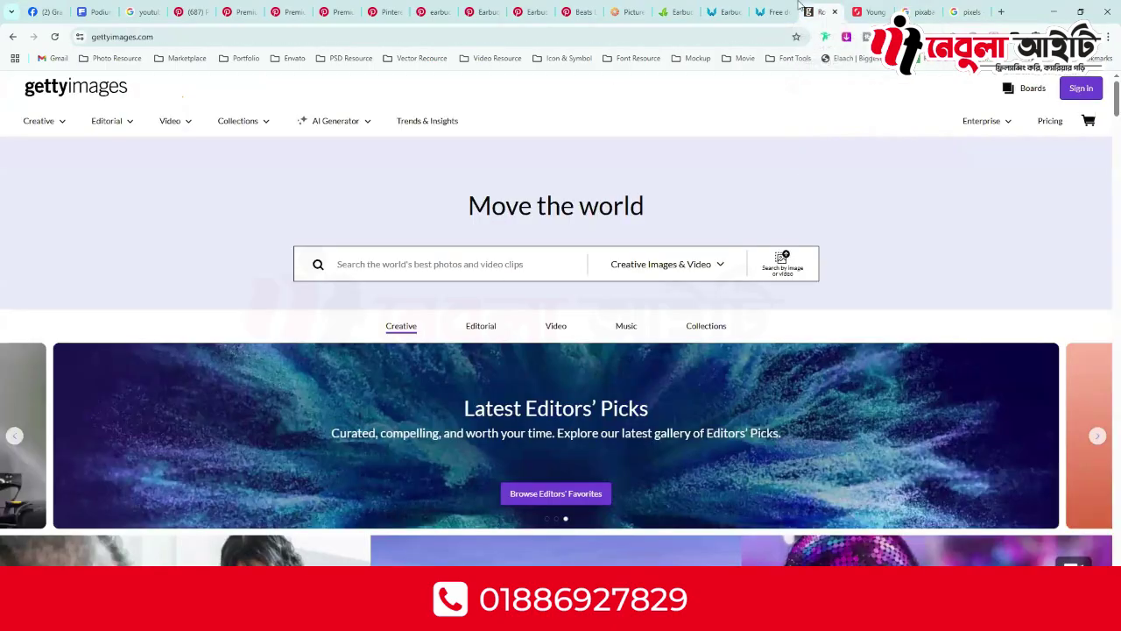
left_click(789, 7)
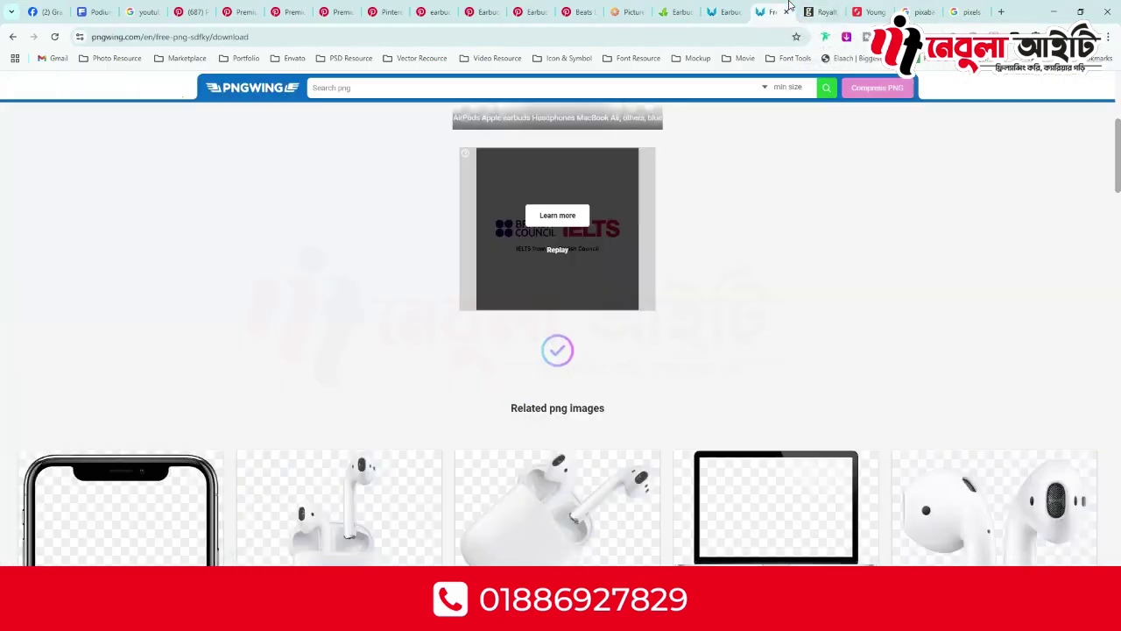
left_click(729, 11)
left_click(682, 8)
left_click(646, 5)
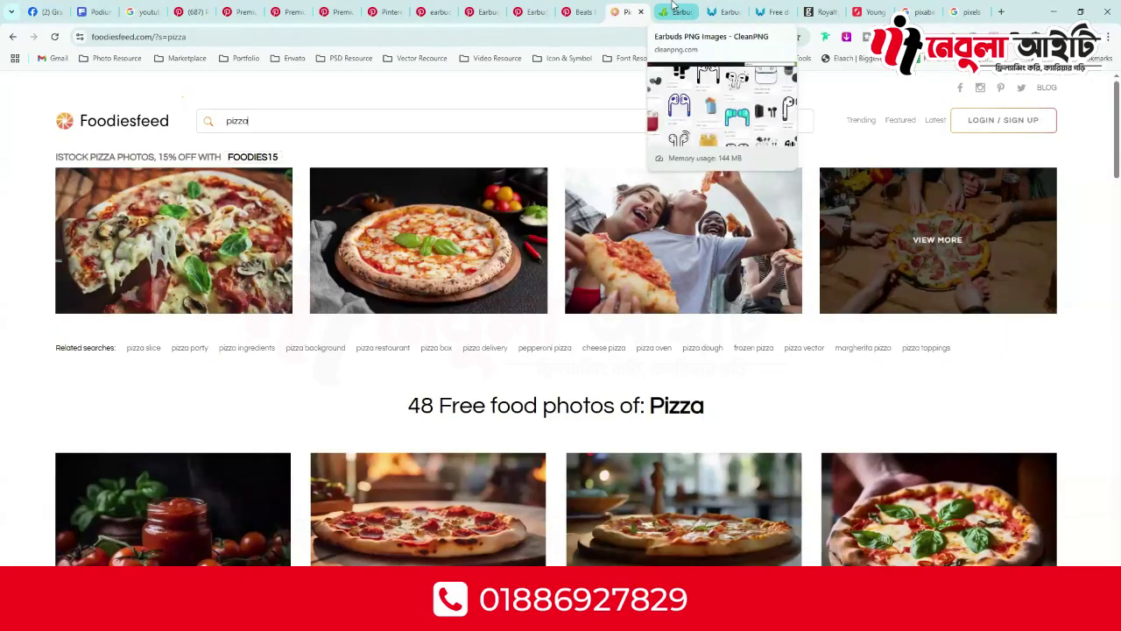
- Switch to Photoshop and enlarge the earbuds image to about 733 × 1406 px, positioned at about X 828, Y 296 px
left_click(1080, 11)
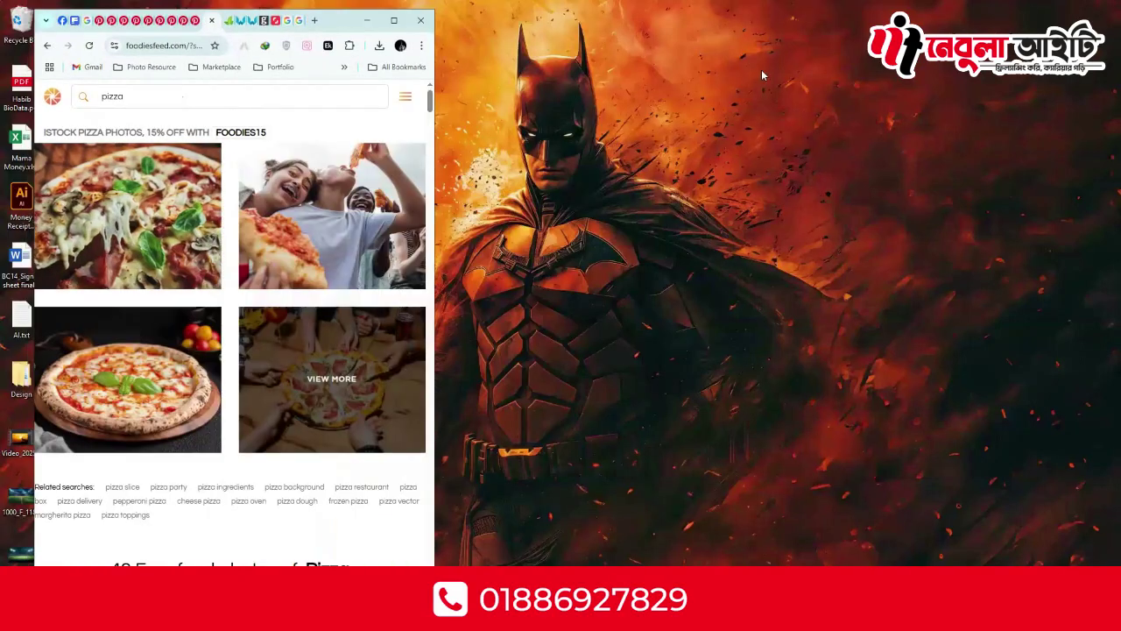
left_click(395, 20)
left_click(1051, 11)
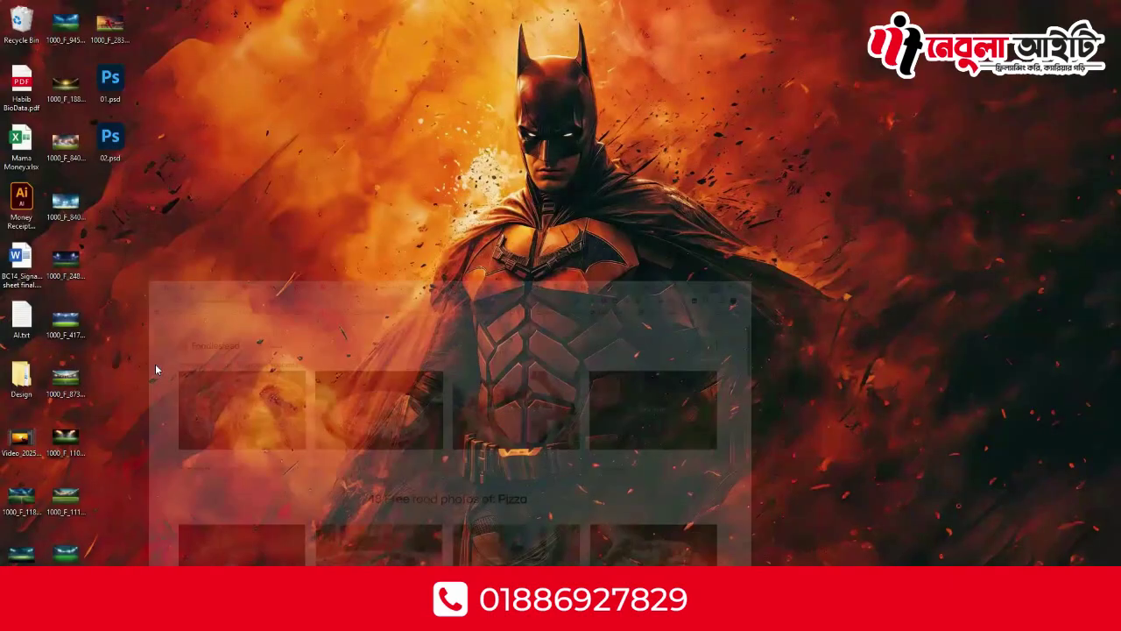
left_click(526, 619)
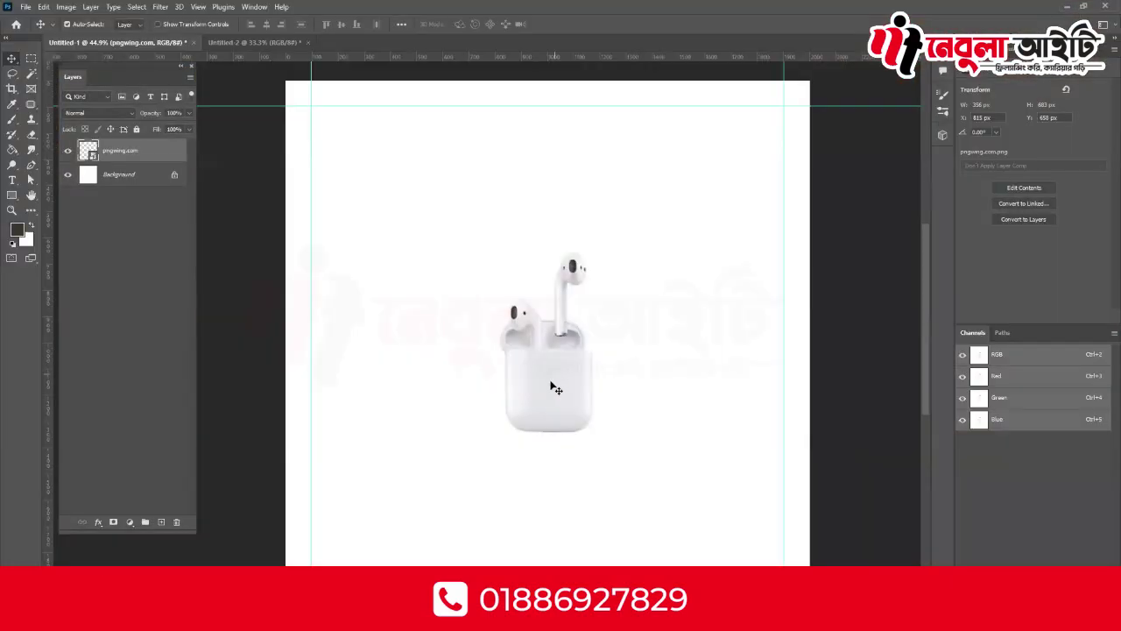
scroll(552, 382, "down", 3)
key("ctrl+t")
left_click_drag(604, 426, 660, 493)
left_click_drag(622, 451, 652, 438)
left_click(578, 24)
scroll(531, 368, "up", 3)
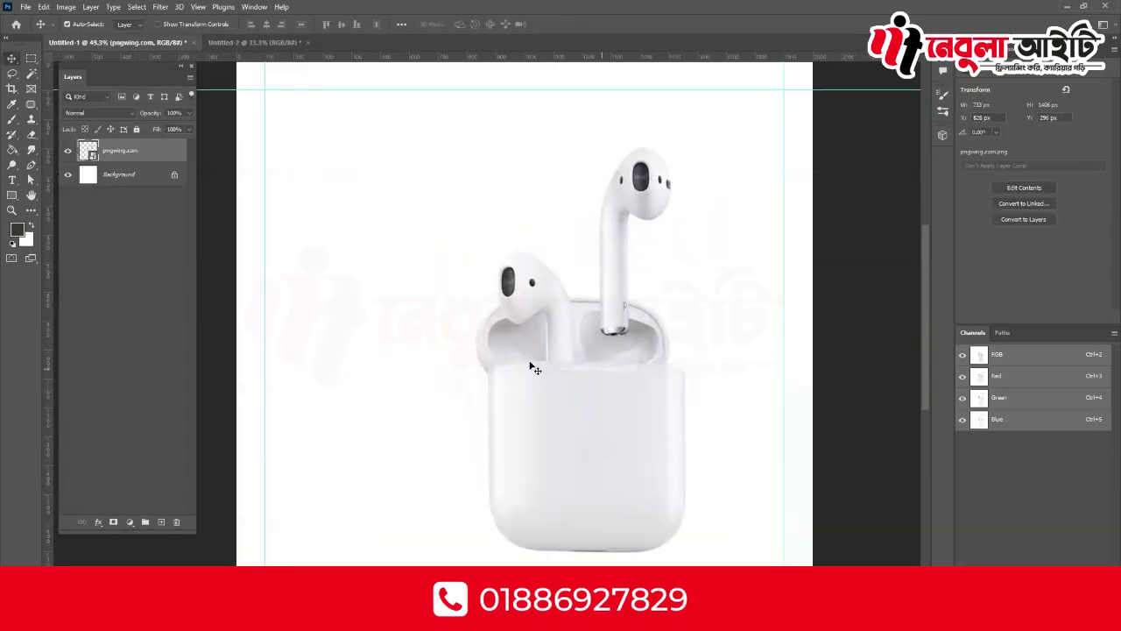
left_click_drag(481, 228, 483, 258)
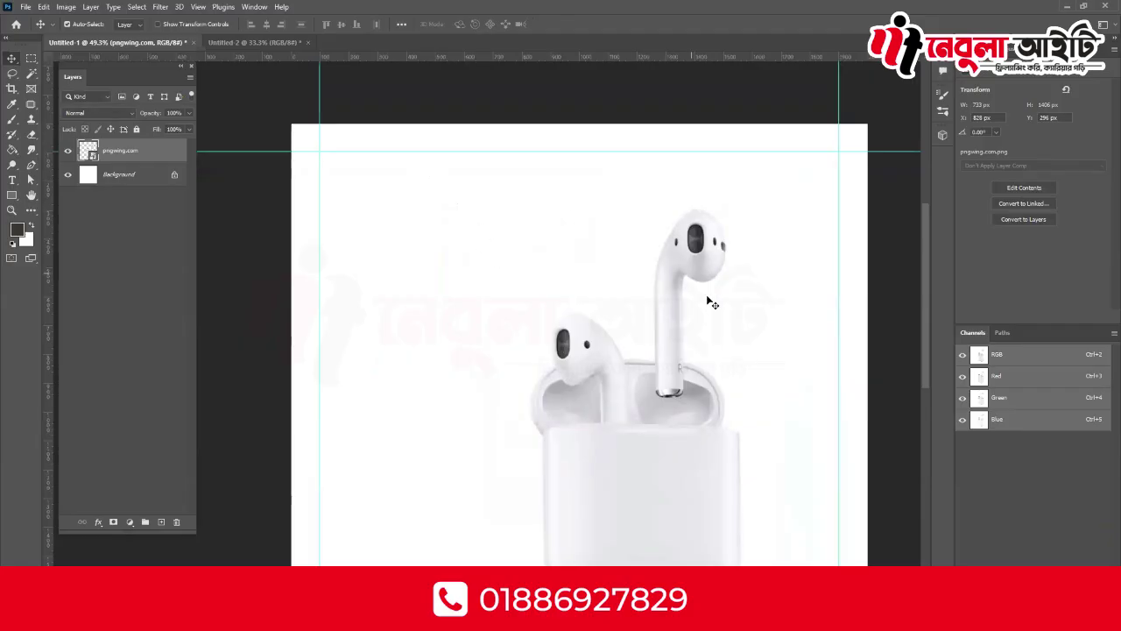
scroll(574, 208, "down", 1)
left_click_drag(714, 360, 700, 315)
left_click_drag(631, 327, 622, 303)
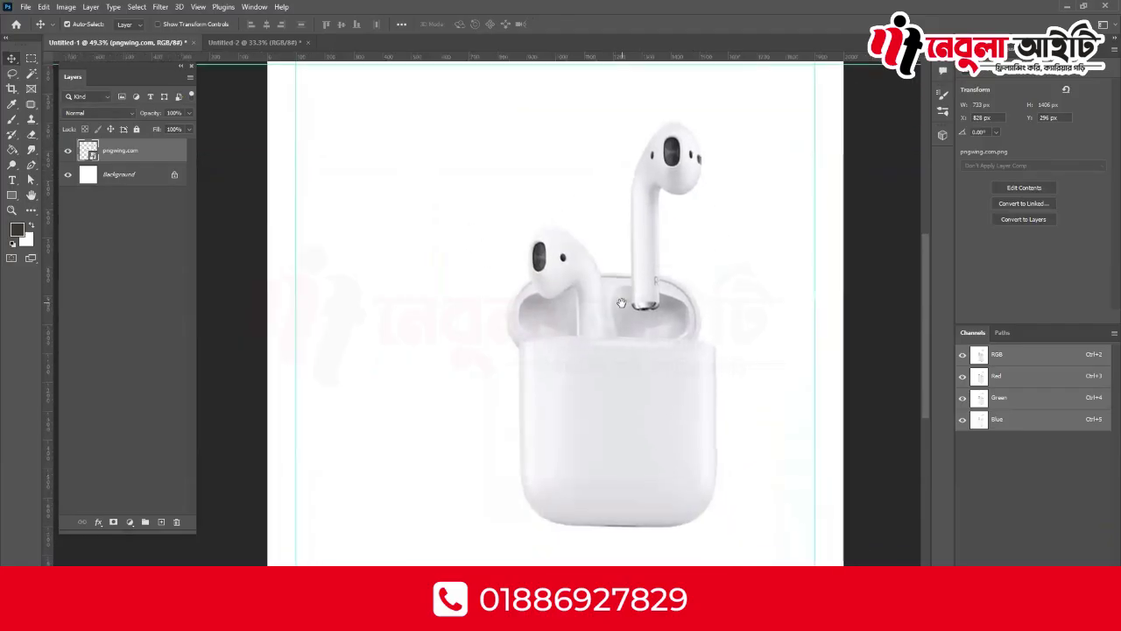
left_click_drag(647, 361, 641, 331)
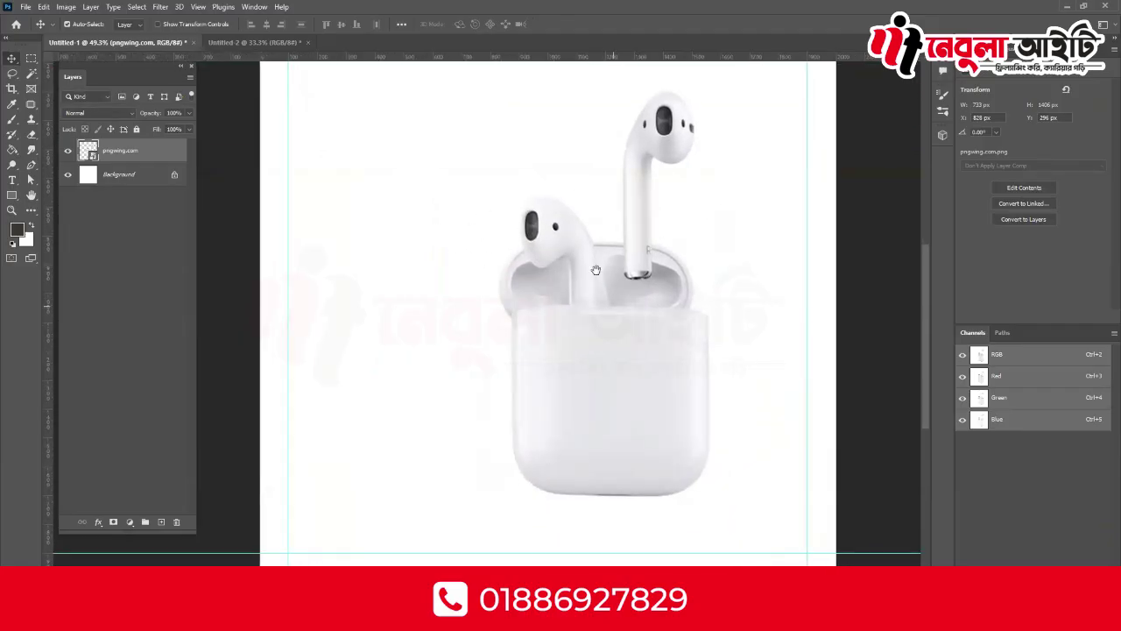
left_click_drag(690, 290, 689, 378)
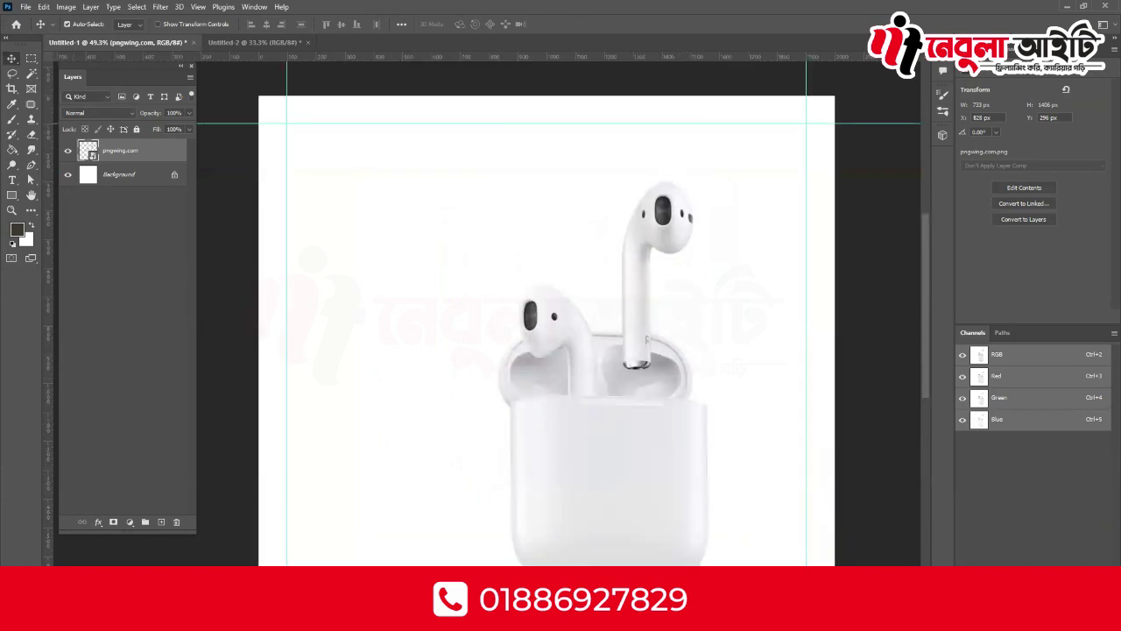
- Switch to the browser and search Google for "earbuds price in bd" in a new tab
key("alt+Tab")
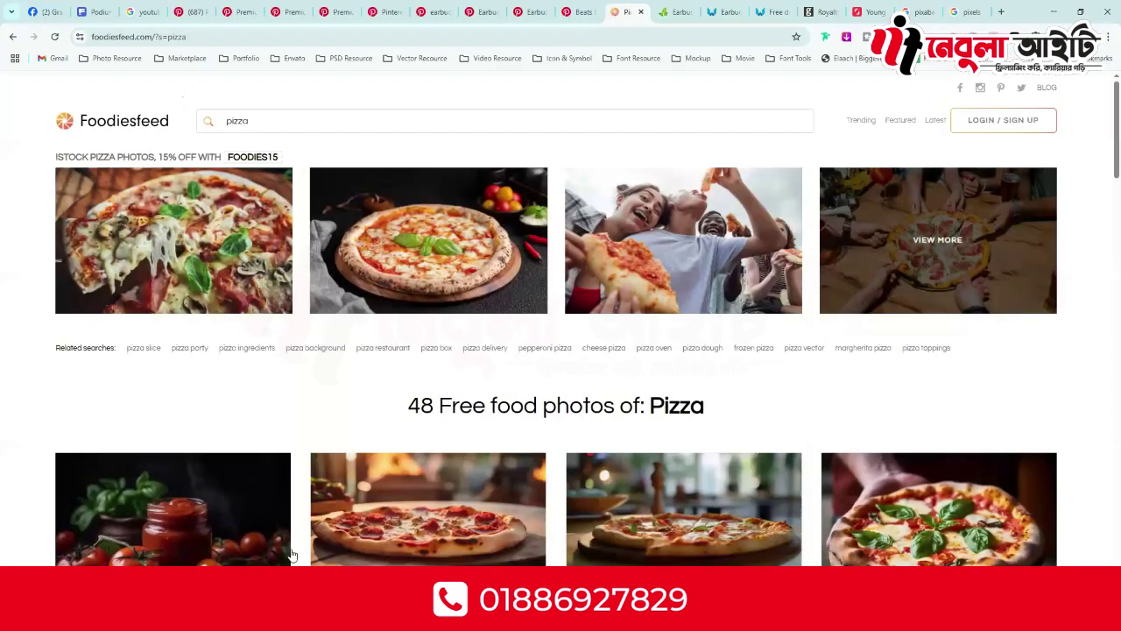
left_click(1001, 11)
type("ar")
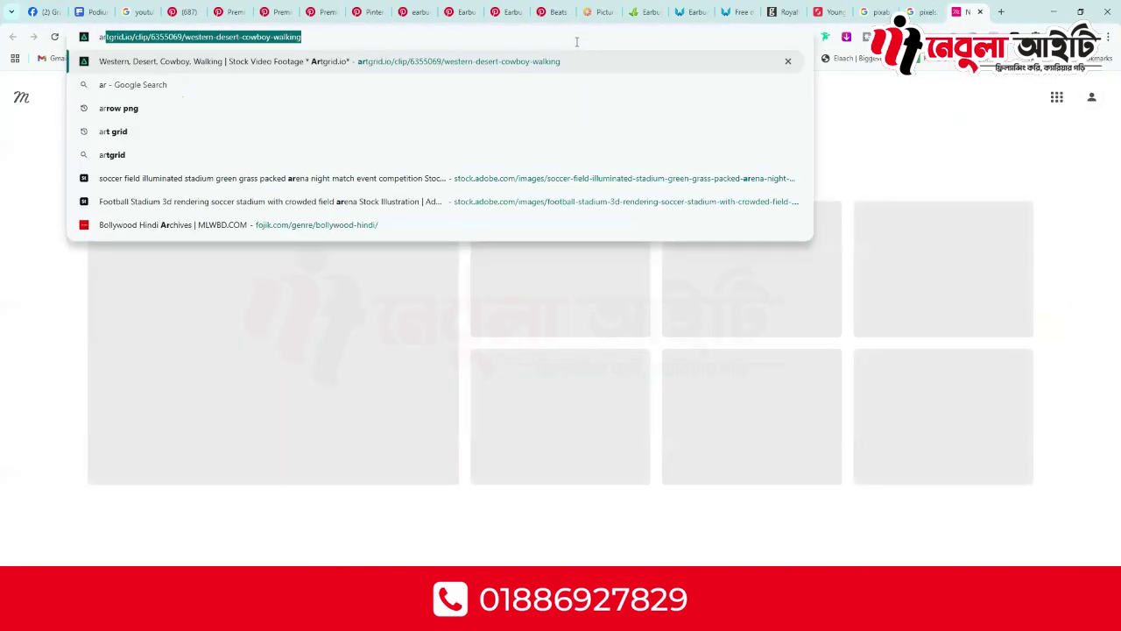
key("BackSpace")
key("BackSpace")
type("earbuds ")
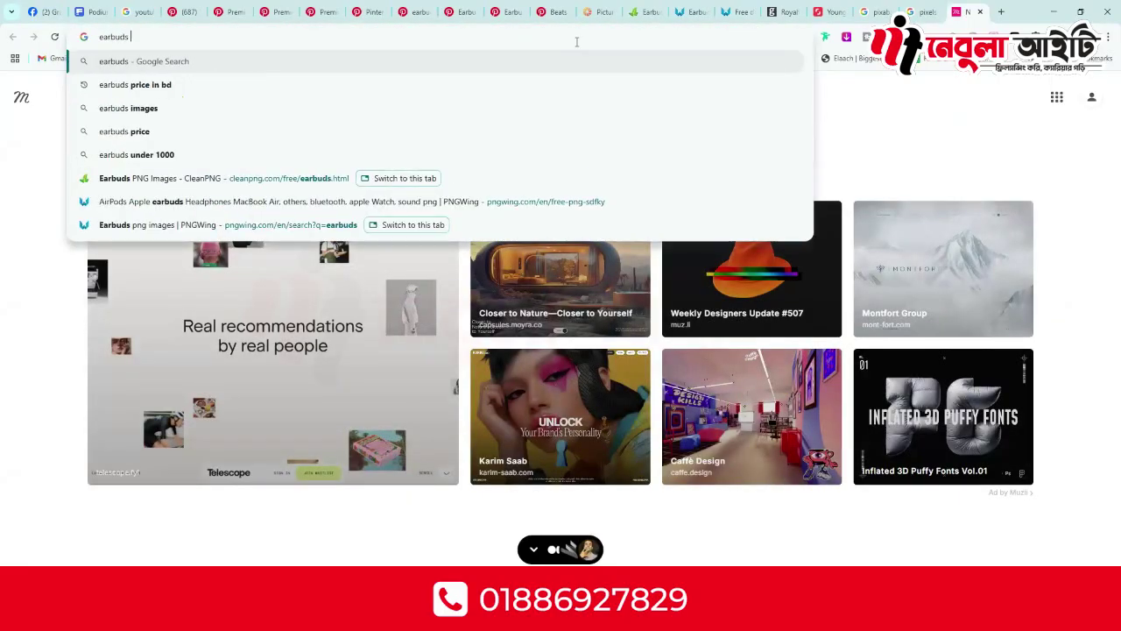
type("price")
key("Return")
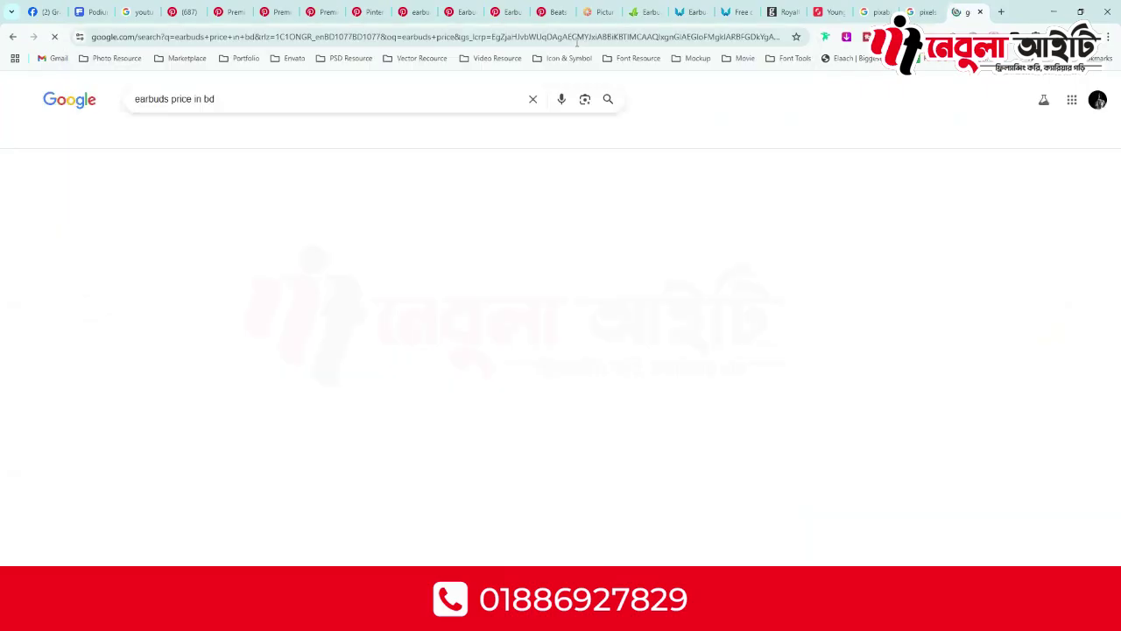
- Open the StarTech and Gadget and Gear earbuds results in separate tabs and look through StarTech's product list
middle_click(191, 199)
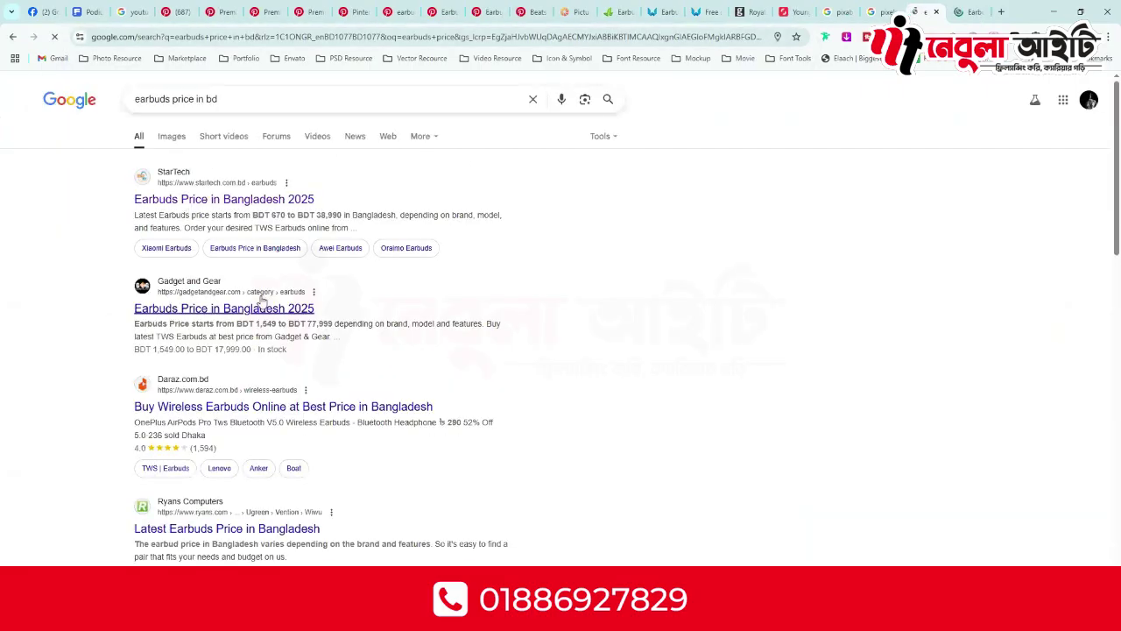
middle_click(191, 303)
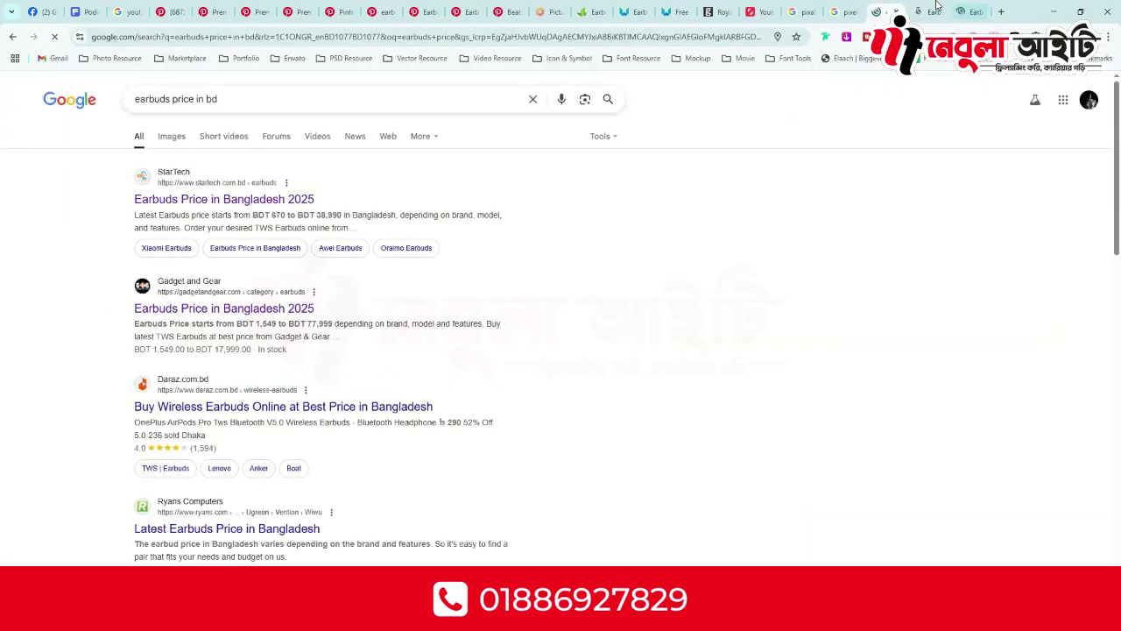
left_click(915, 11)
scroll(374, 305, "down", 3)
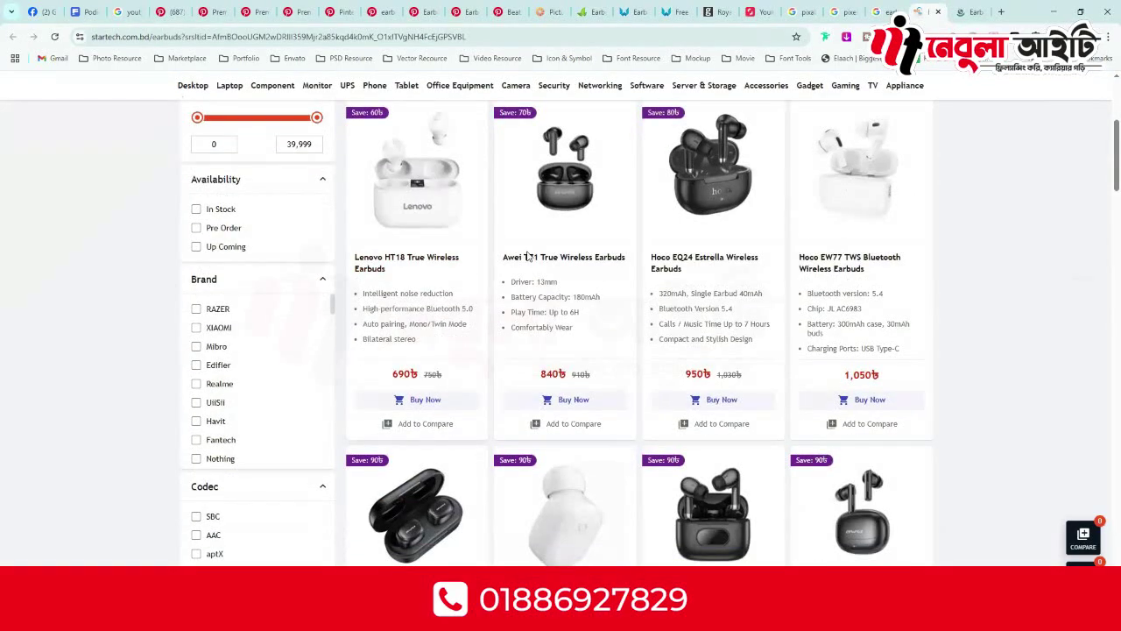
scroll(775, 395, "down", 3)
scroll(776, 395, "down", 1)
scroll(776, 395, "up", 2)
- Browse the earbuds product photos and listings on the Gadget and Gear page
left_click(963, 12)
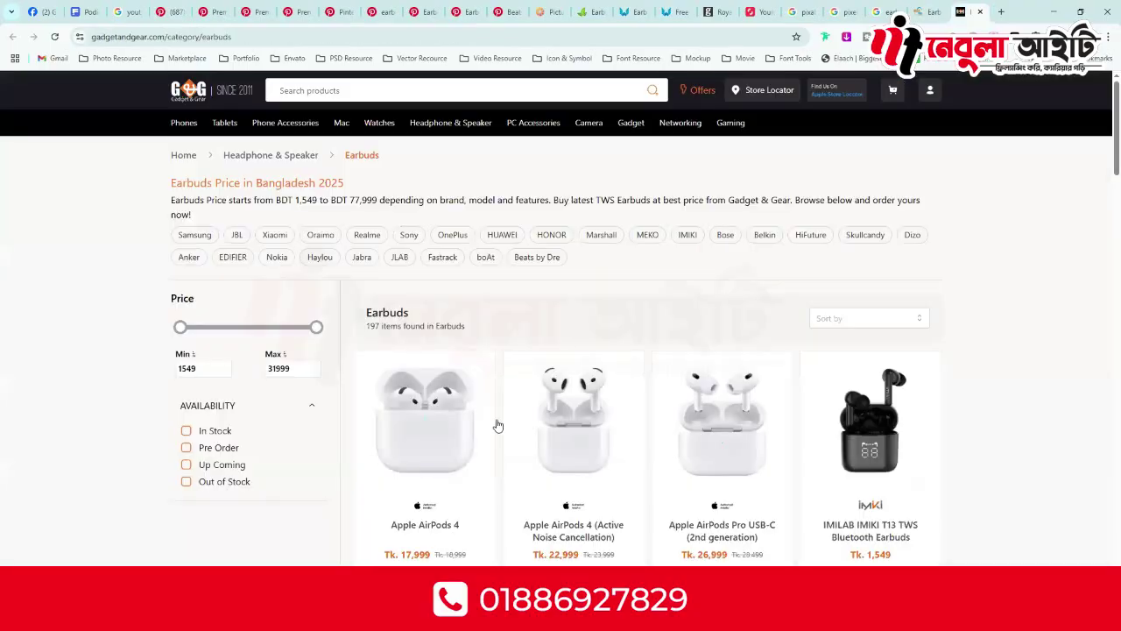
scroll(513, 396, "down", 2)
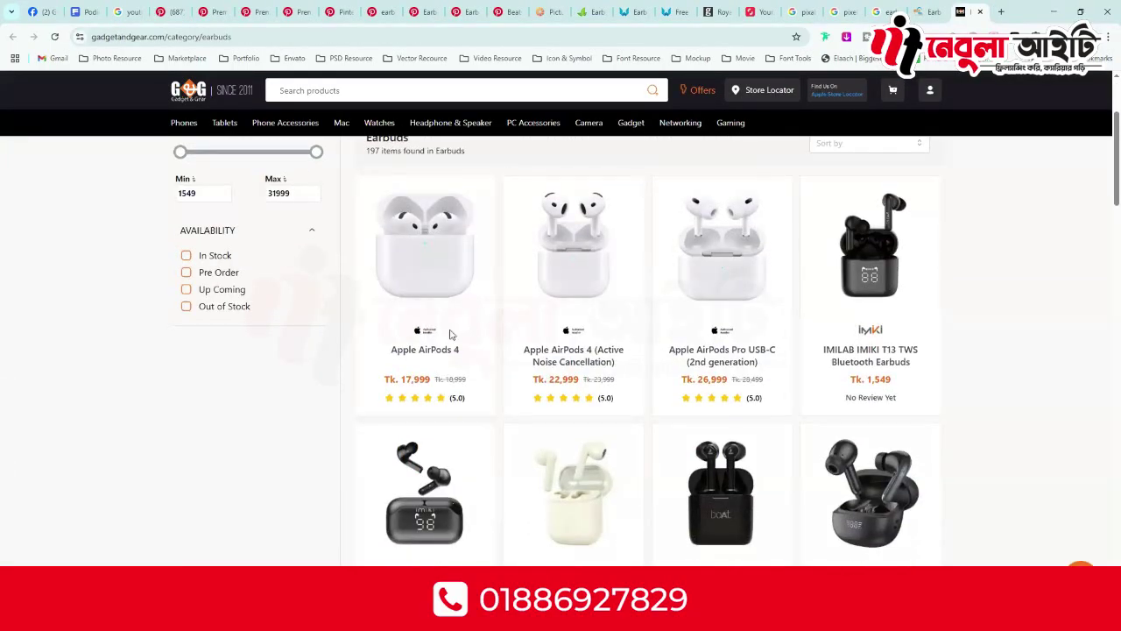
scroll(818, 386, "down", 5)
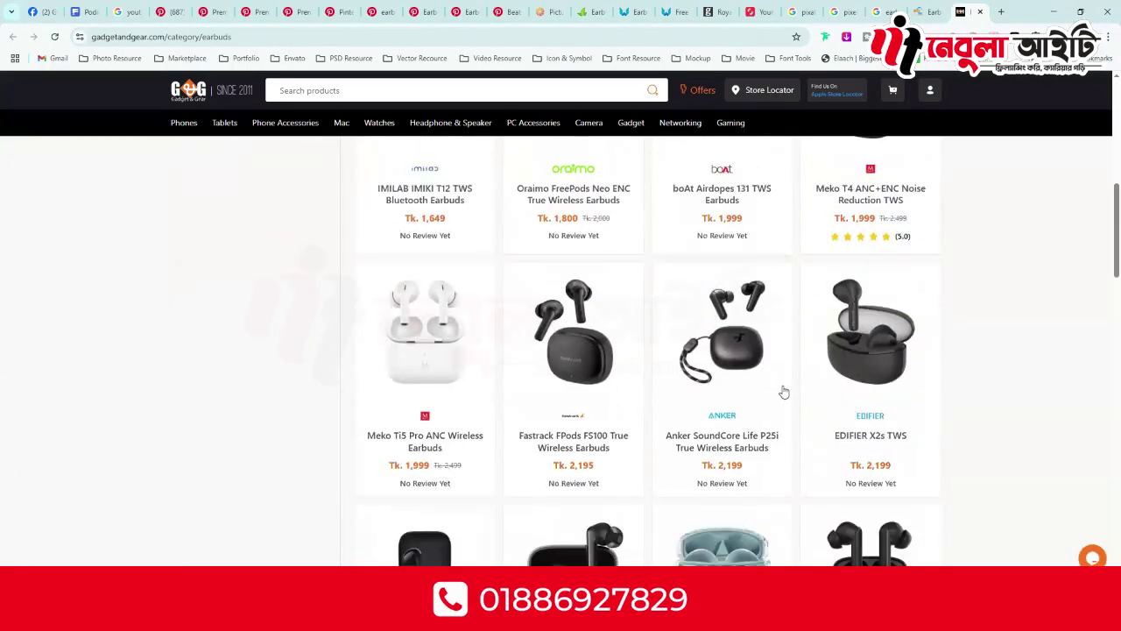
scroll(543, 347, "down", 2)
scroll(540, 350, "up", 3)
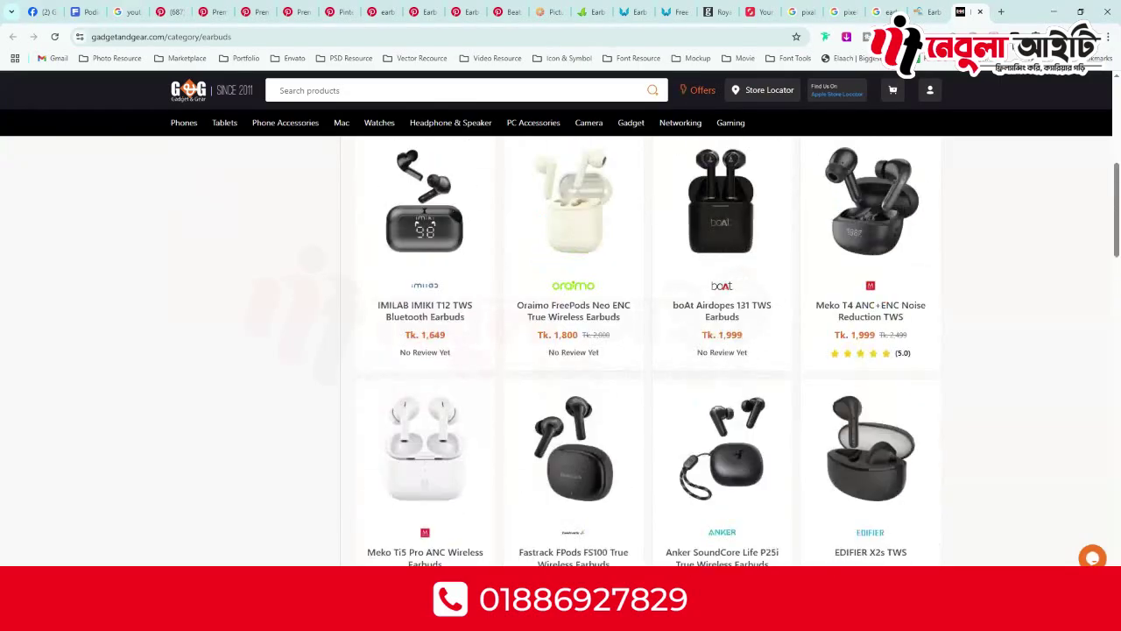
- Return to StarTech, open the Xiaomi Mi LYEJ05LM Mini Bluetooth Single Ear Earbuds page, and dismiss its promotional pop-up
key("ctrl+shift+Tab")
scroll(463, 289, "down", 2)
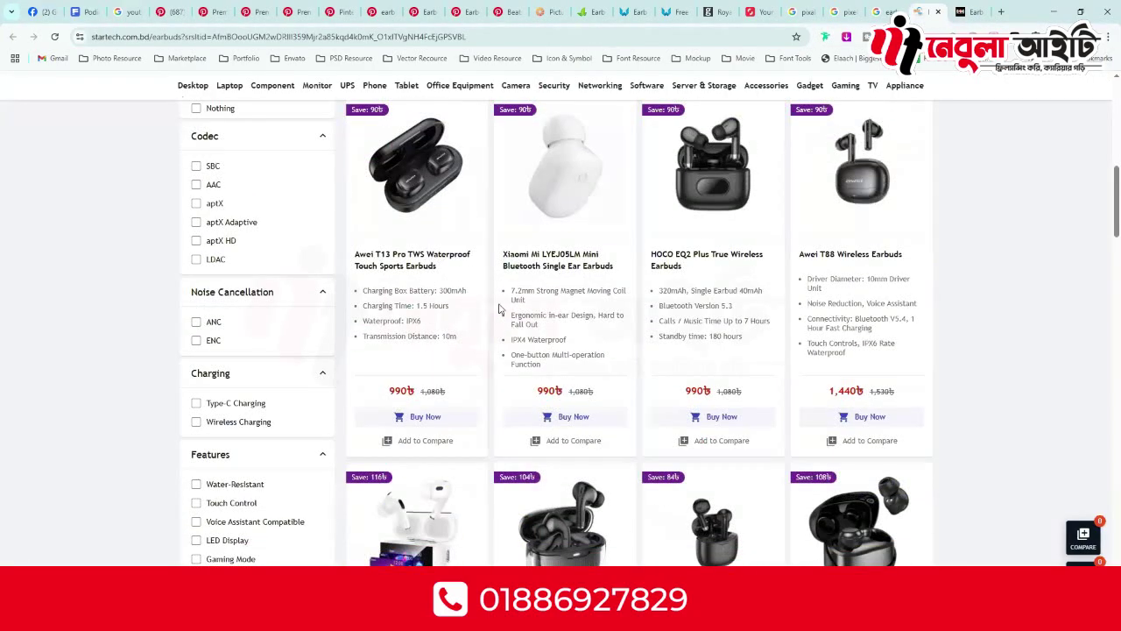
left_click(549, 272)
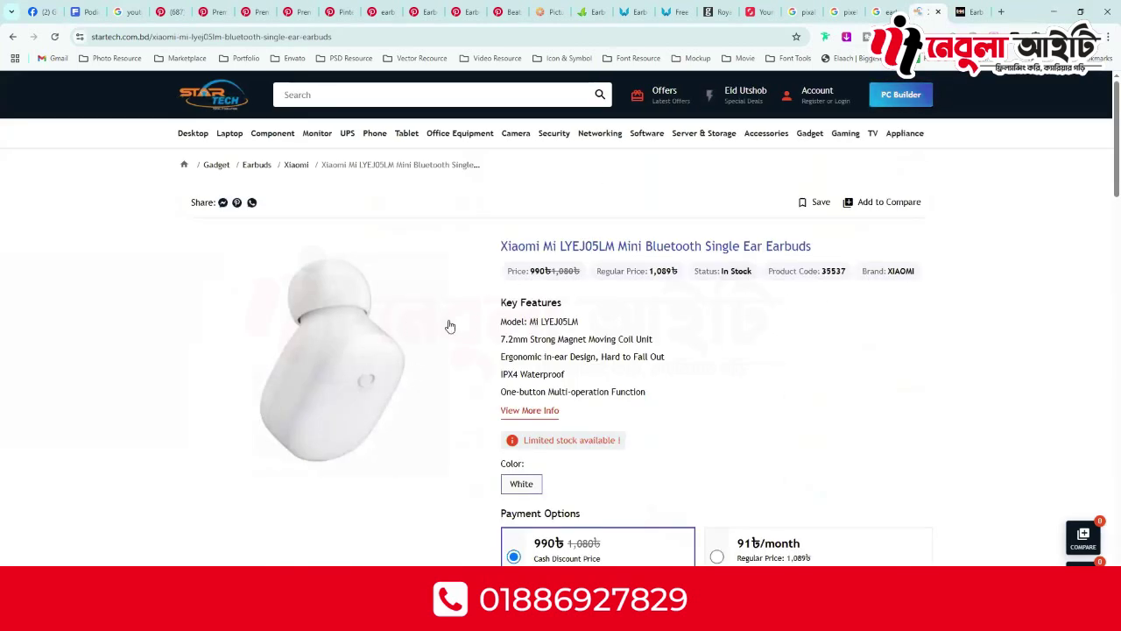
scroll(449, 326, "down", 3)
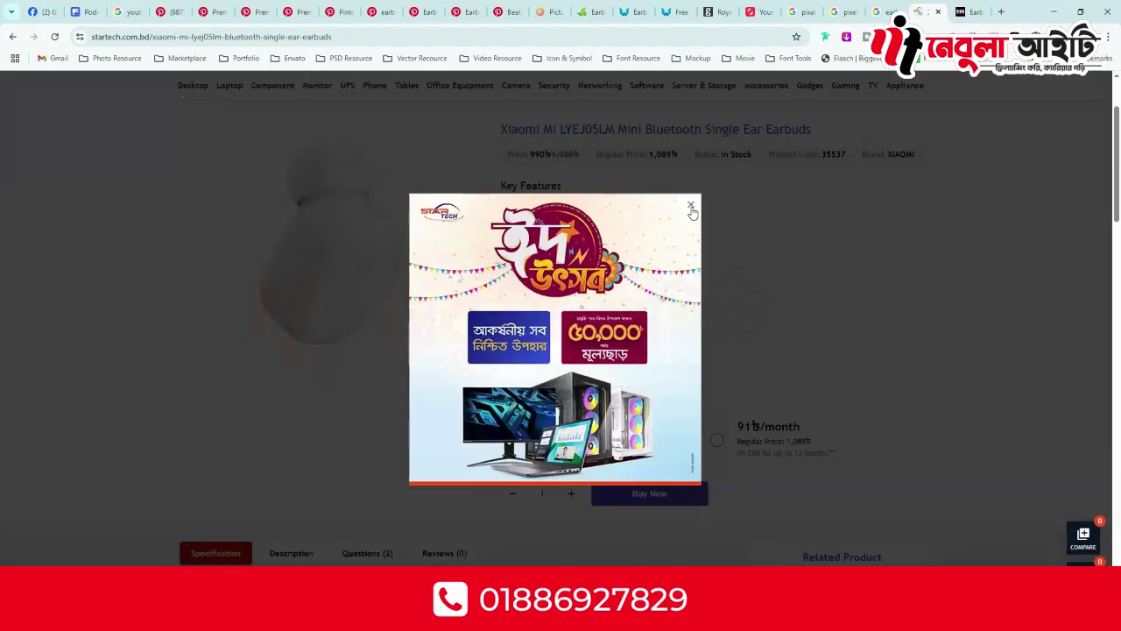
left_click(690, 207)
- Review the Xiaomi earbuds' product title, key features and specification table
left_click_drag(514, 129, 793, 131)
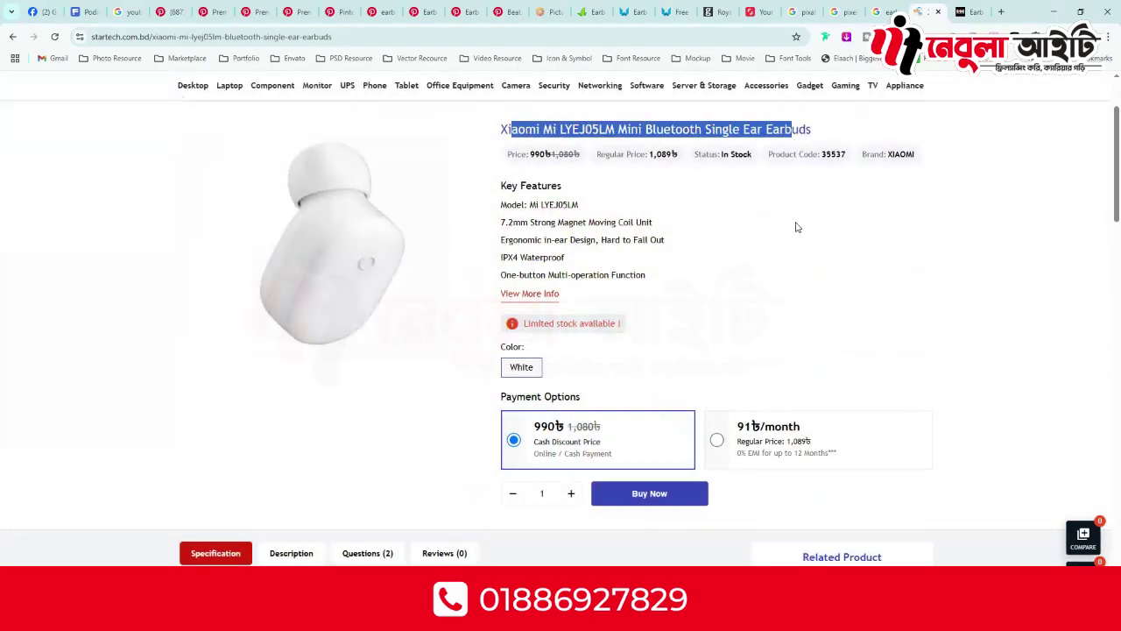
scroll(671, 342, "up", 3)
scroll(759, 340, "down", 4)
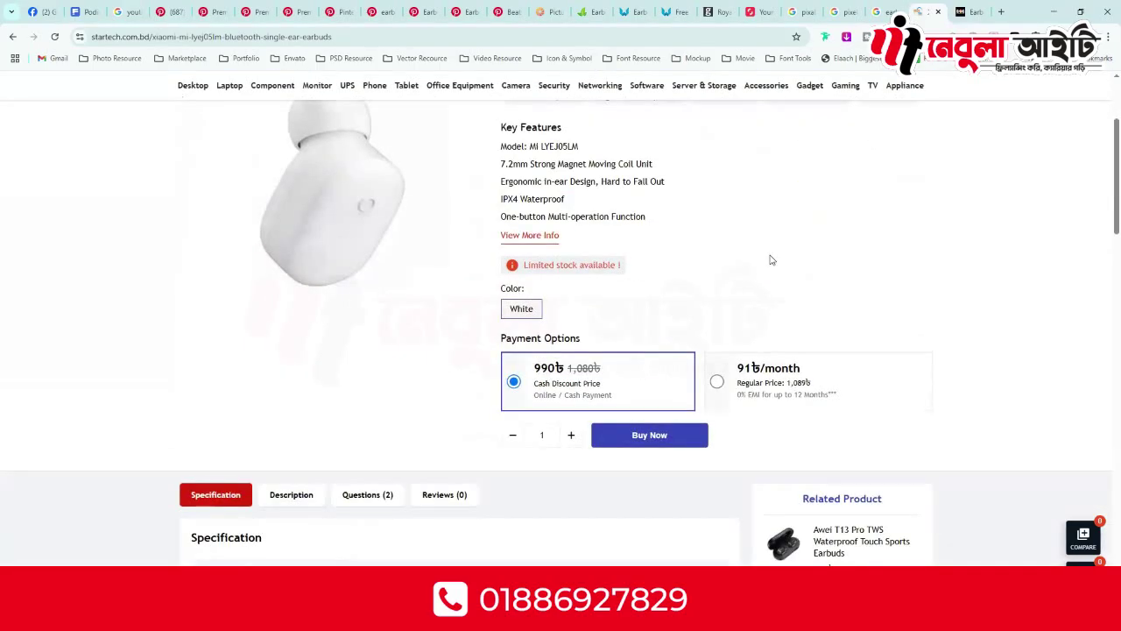
scroll(771, 260, "up", 2)
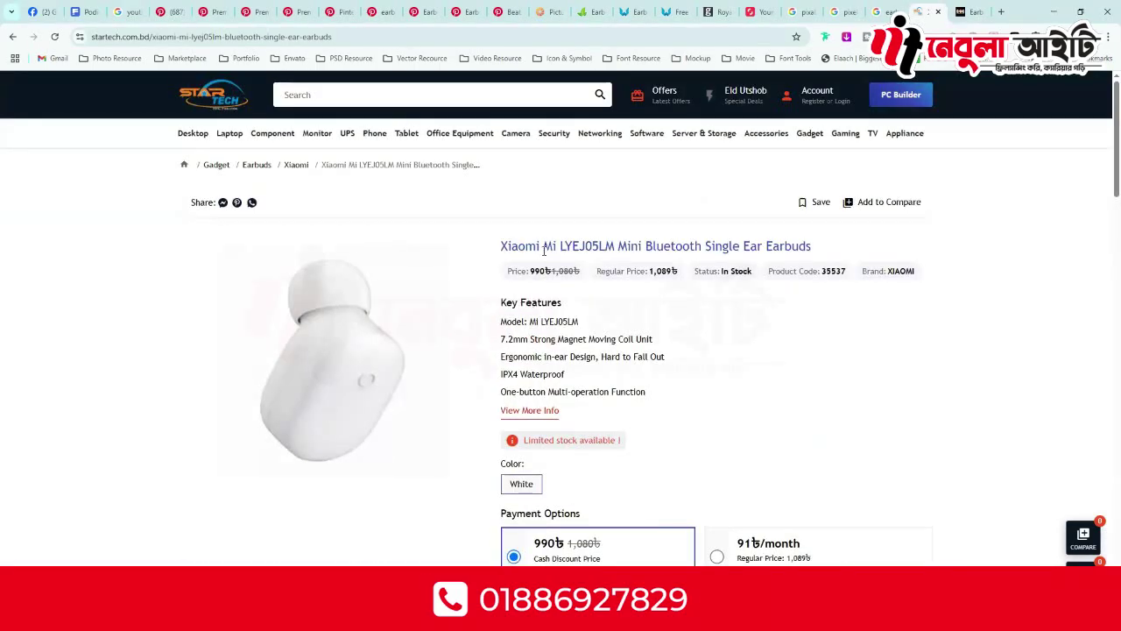
scroll(543, 254, "down", 8)
left_click_drag(349, 129, 447, 565)
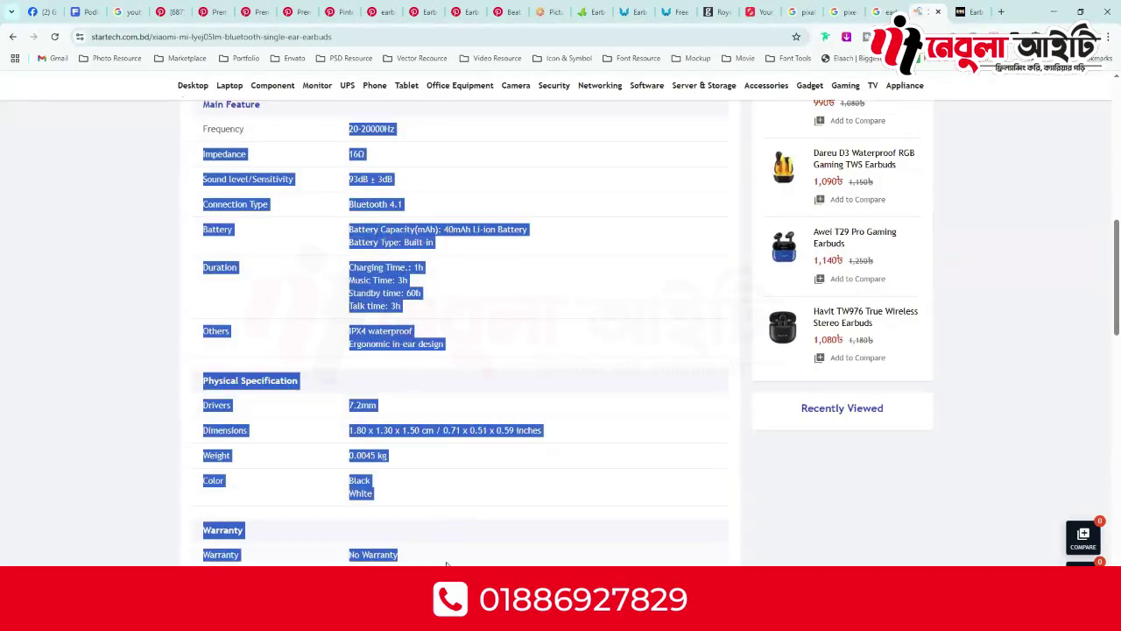
- Search Google for "samsung s24 ultra price in bd" in a new tab
left_click(1004, 13)
left_click(493, 37)
type("s")
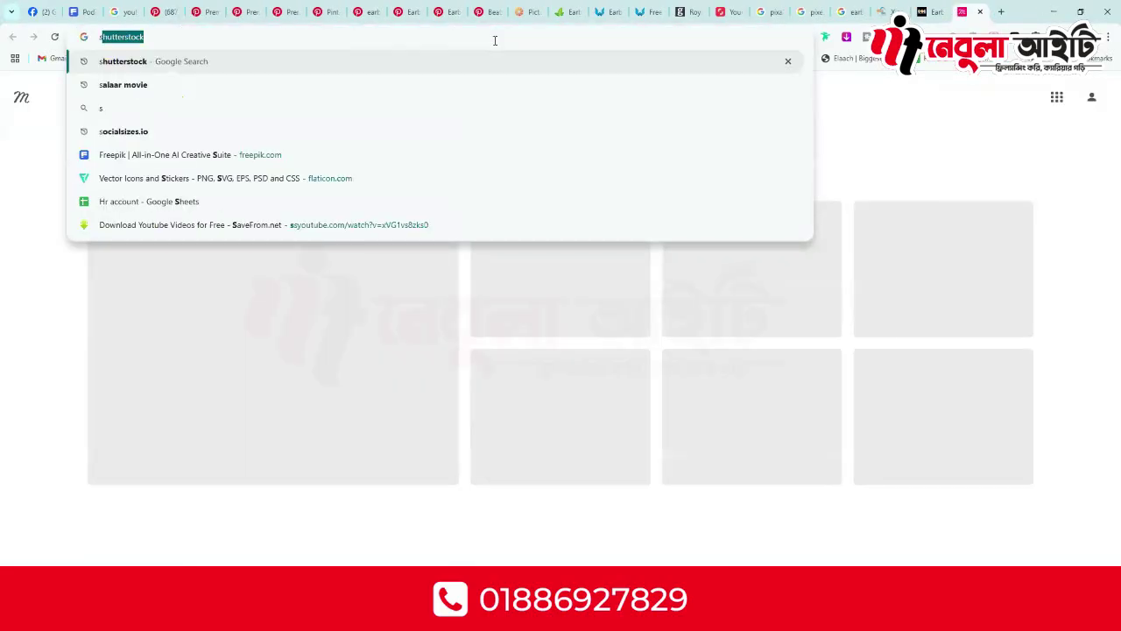
type("amsu")
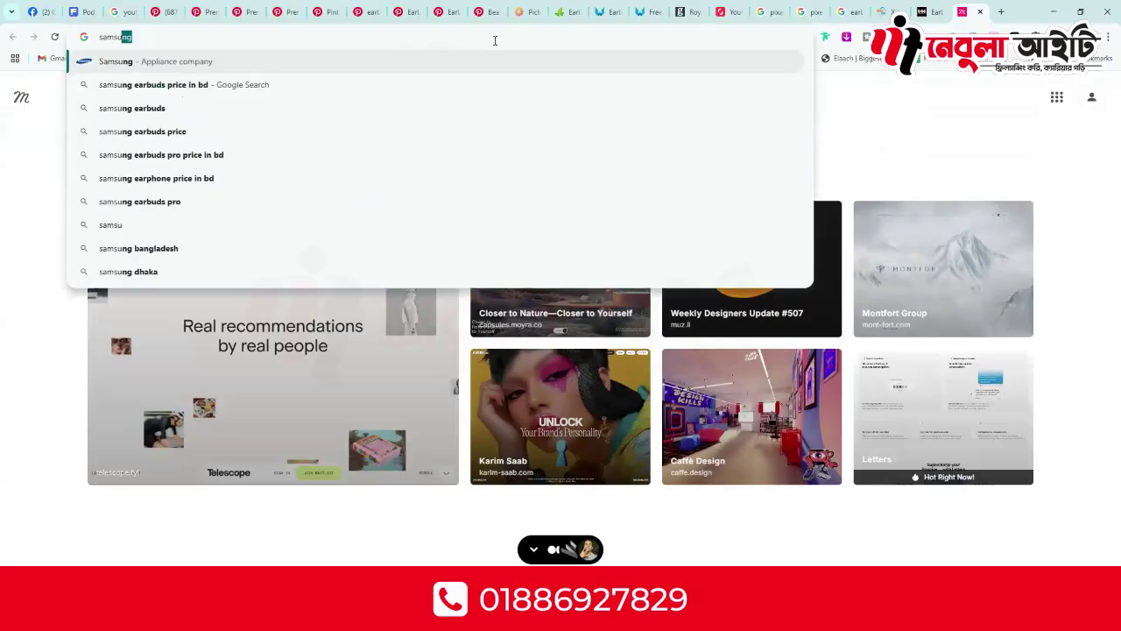
type("ng")
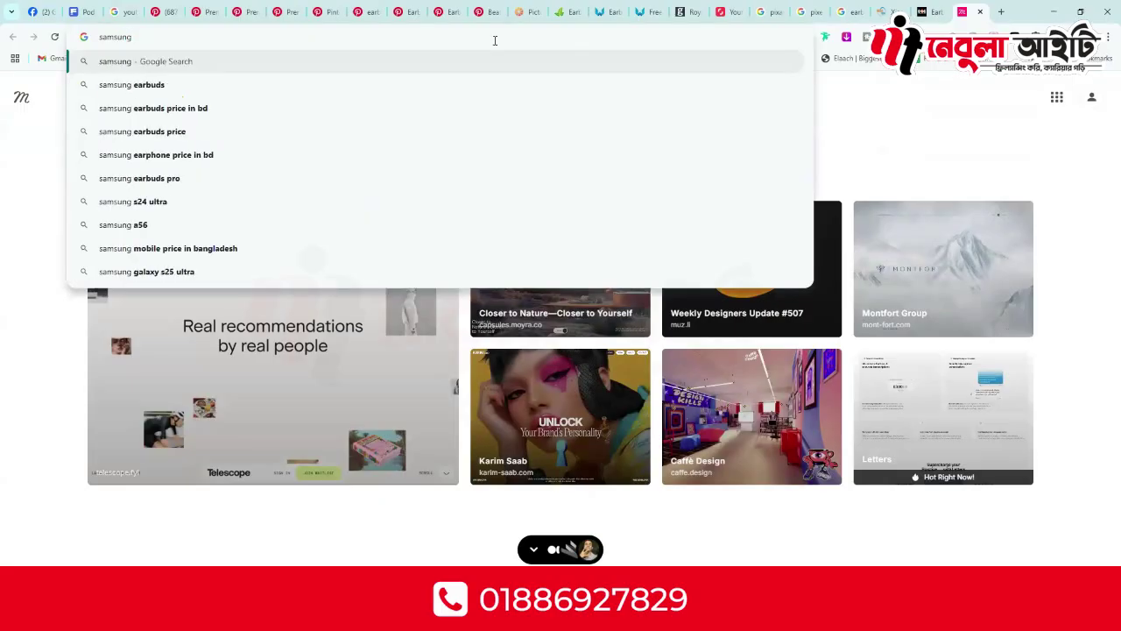
type(" s")
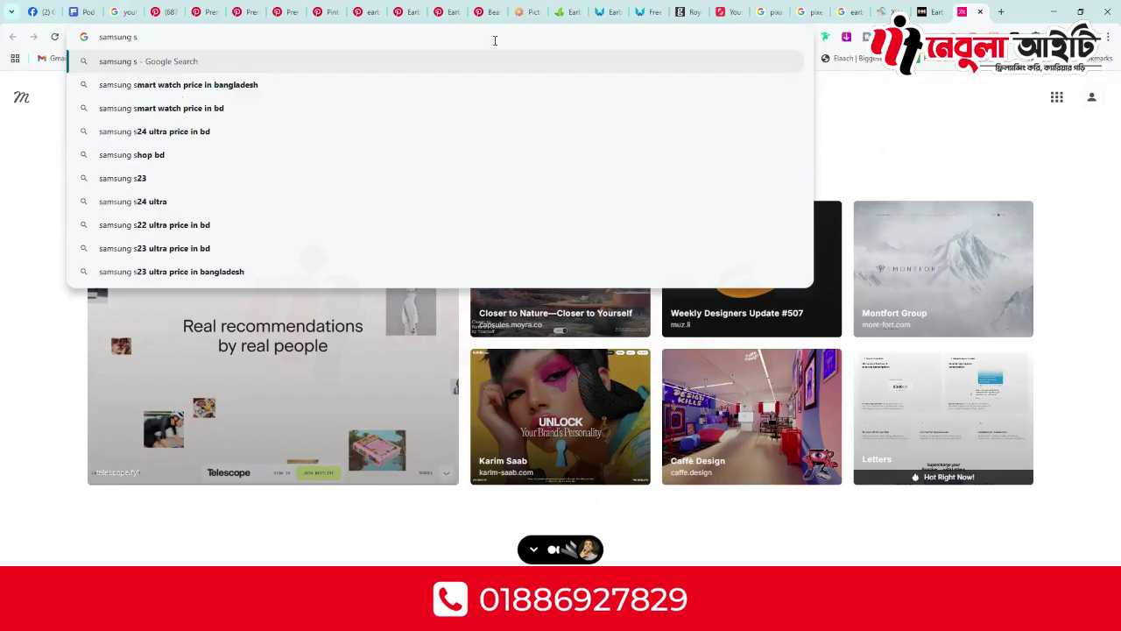
left_click(188, 132)
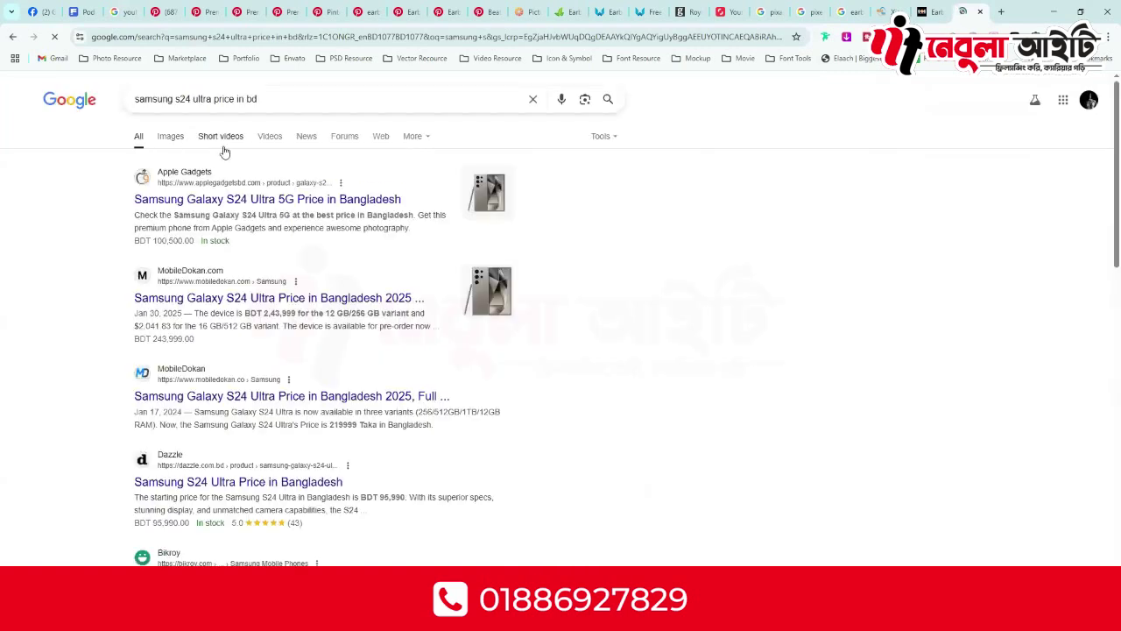
- Open the Apple Gadgets page for the Galaxy S24 Ultra 5G, highlight its specifications, and close the promotional pop-up
scroll(248, 154, "down", 1)
left_click(246, 147)
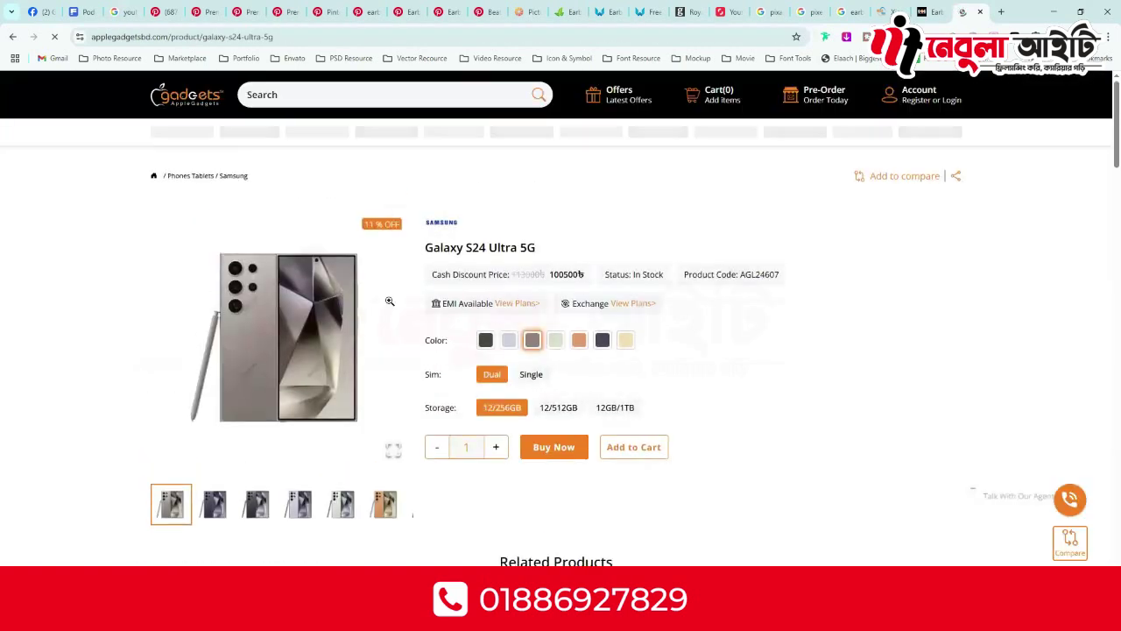
scroll(211, 240, "down", 3)
scroll(211, 241, "down", 7)
left_click_drag(235, 165, 331, 517)
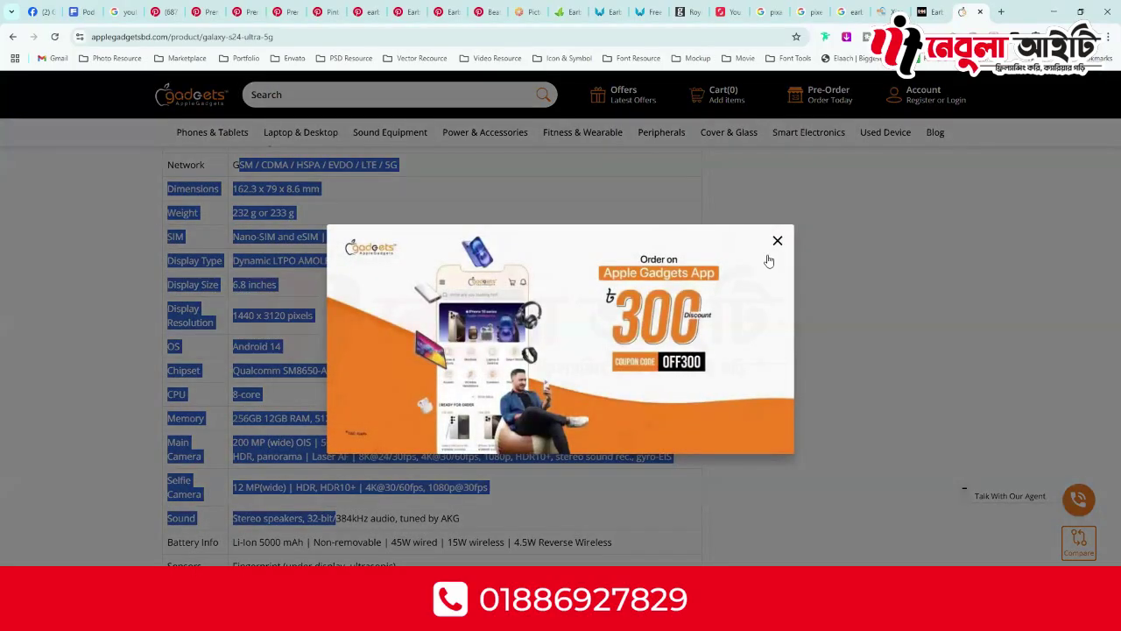
left_click(778, 239)
left_click(333, 455)
- Examine the Galaxy S24 Ultra's specification table, from model and network to battery and sensors
scroll(316, 382, "up", 4)
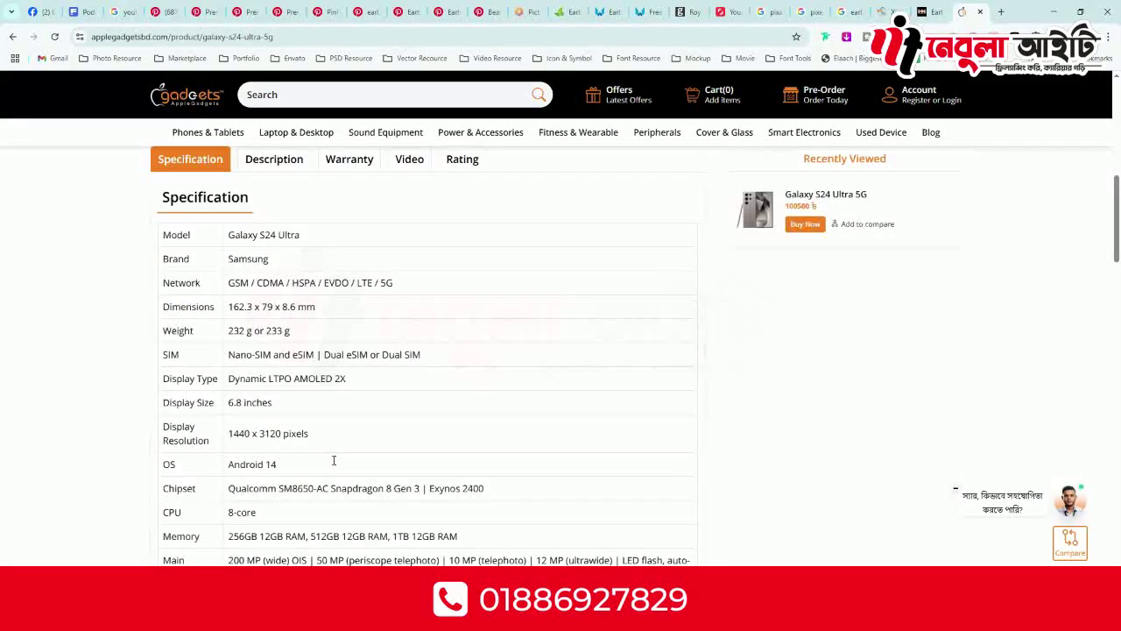
scroll(317, 381, "down", 3)
scroll(316, 368, "up", 2)
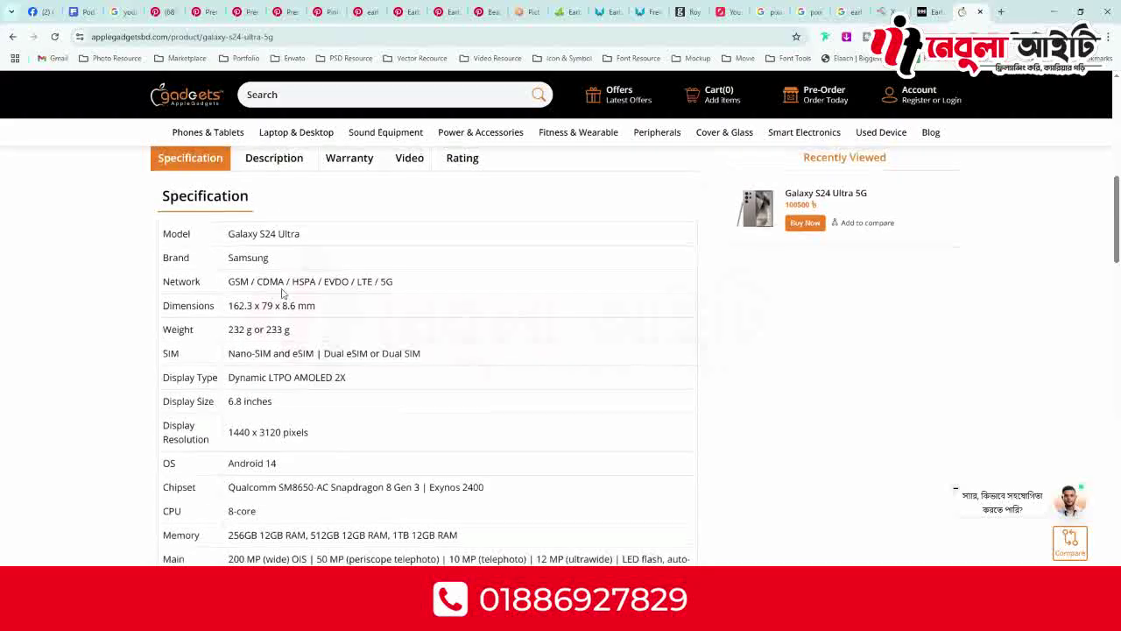
scroll(318, 365, "down", 4)
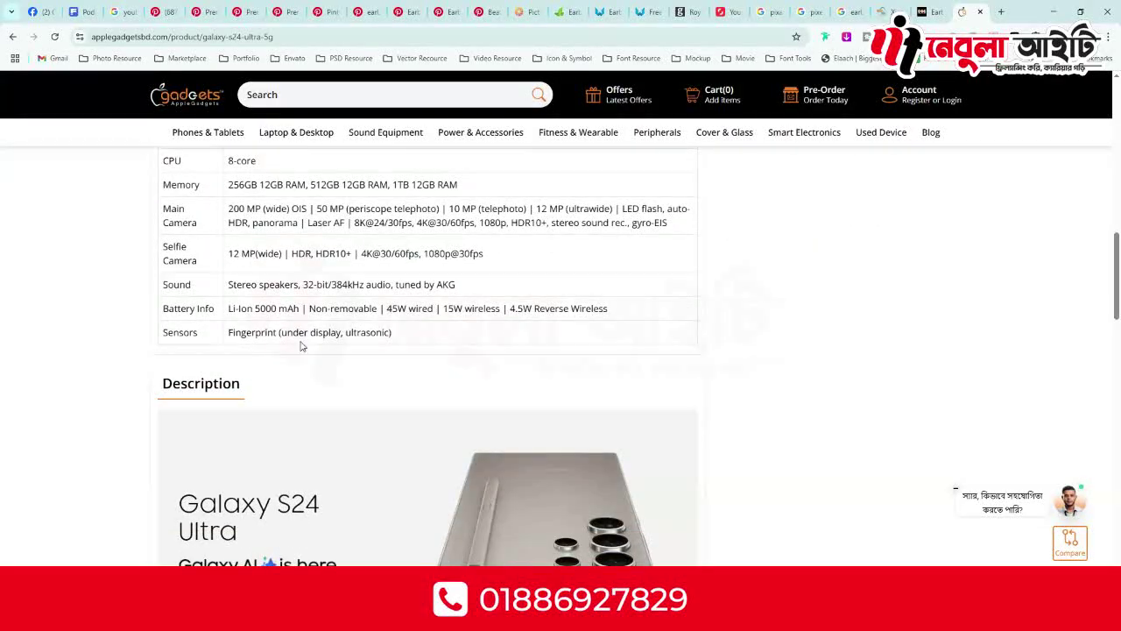
scroll(284, 301, "up", 1)
left_click_drag(257, 426, 329, 427)
scroll(254, 263, "up", 3)
scroll(252, 249, "down", 1)
left_click_drag(252, 248, 68, 371)
left_click(376, 400)
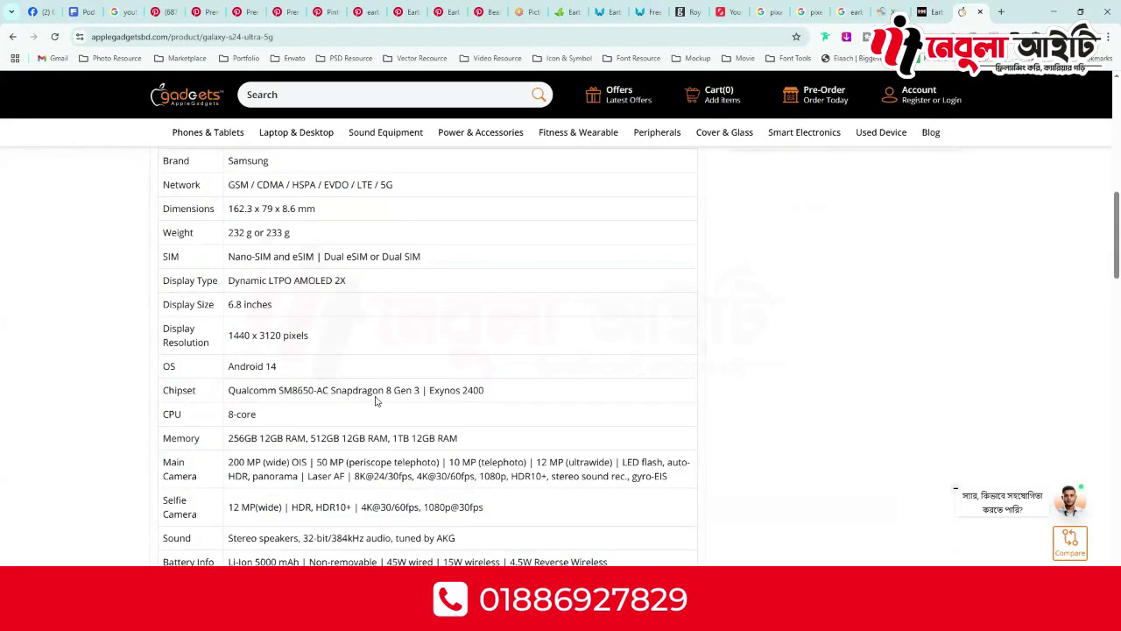
scroll(379, 392, "up", 2)
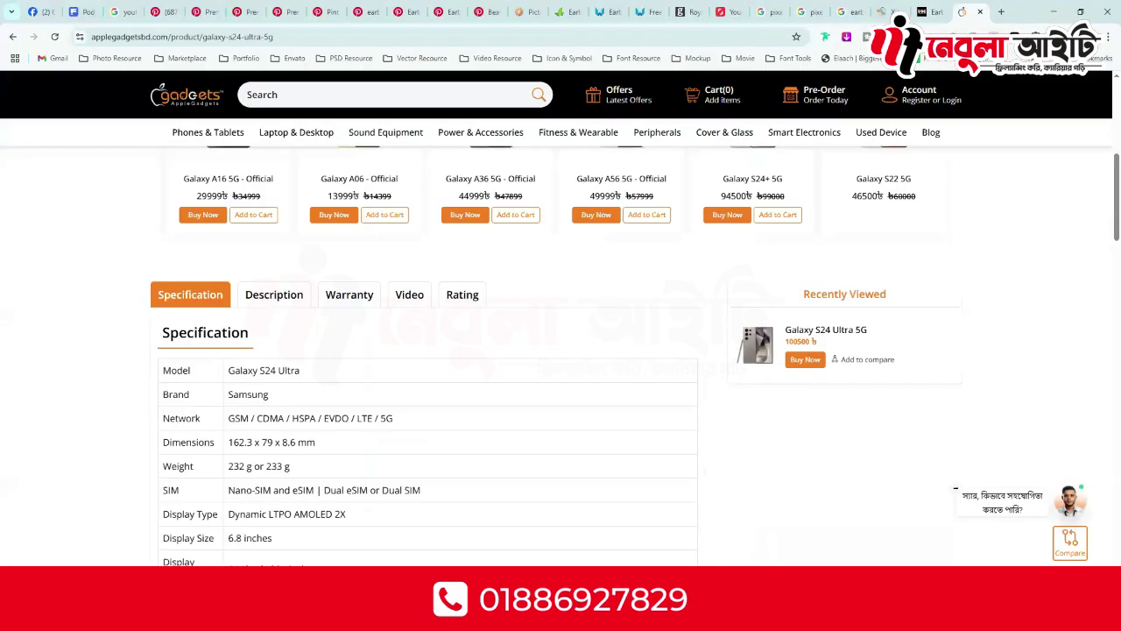
- Return to the StarTech product page and copy the title "Xiaomi Mi LYEJ05LM Mini Bluetooth Single Ear Earbuds"
left_click(927, 10)
scroll(501, 360, "up", 15)
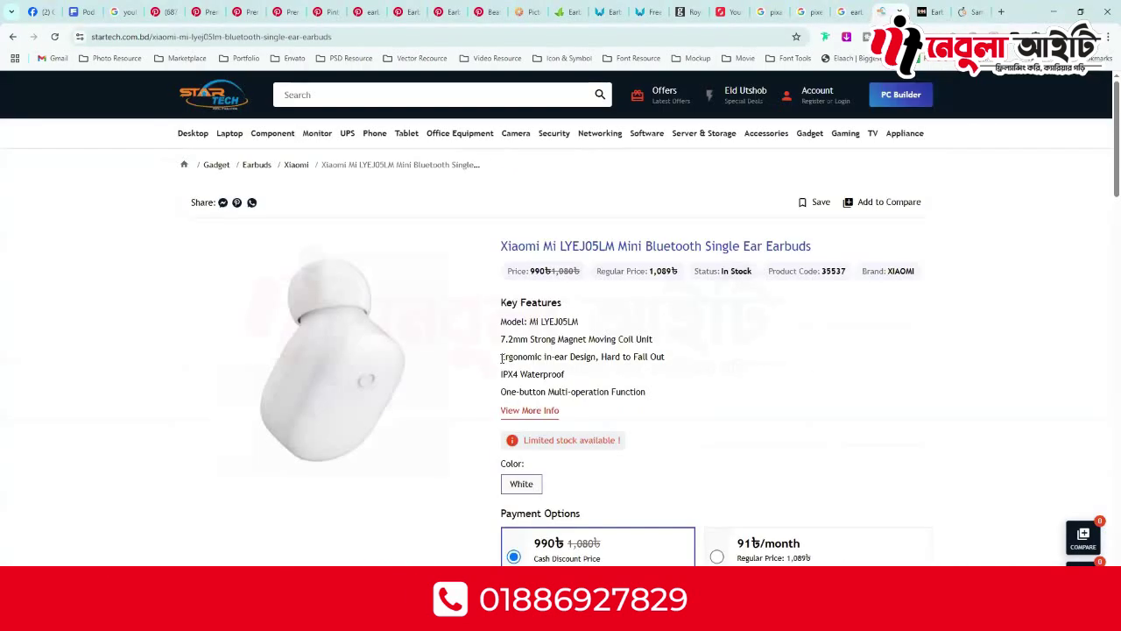
left_click_drag(811, 248, 501, 248)
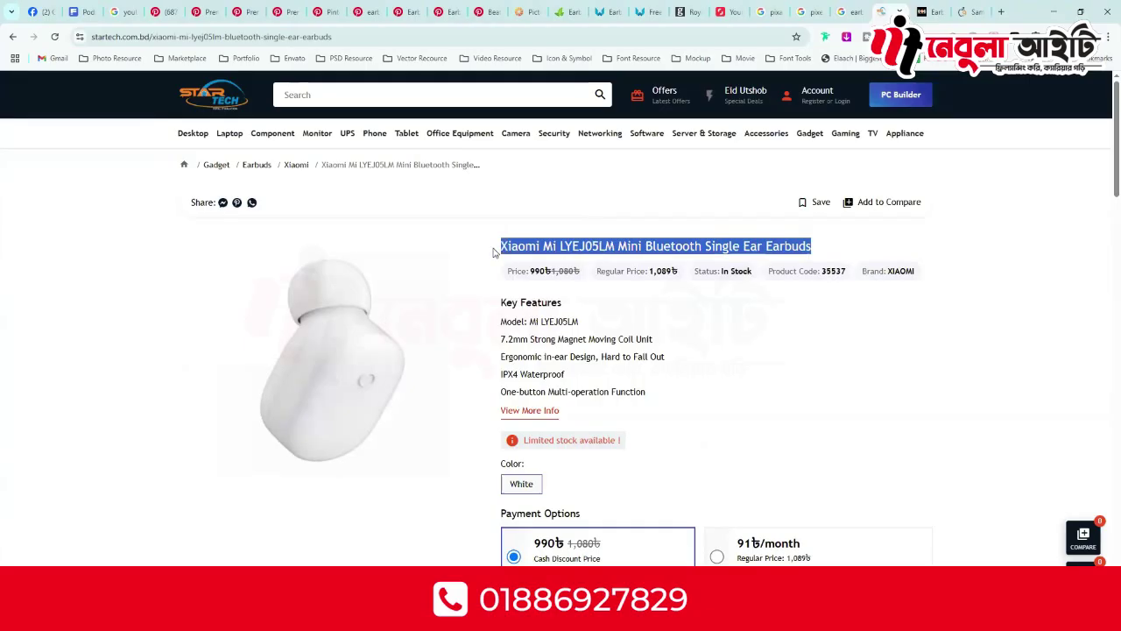
right_click(506, 249)
left_click(526, 258)
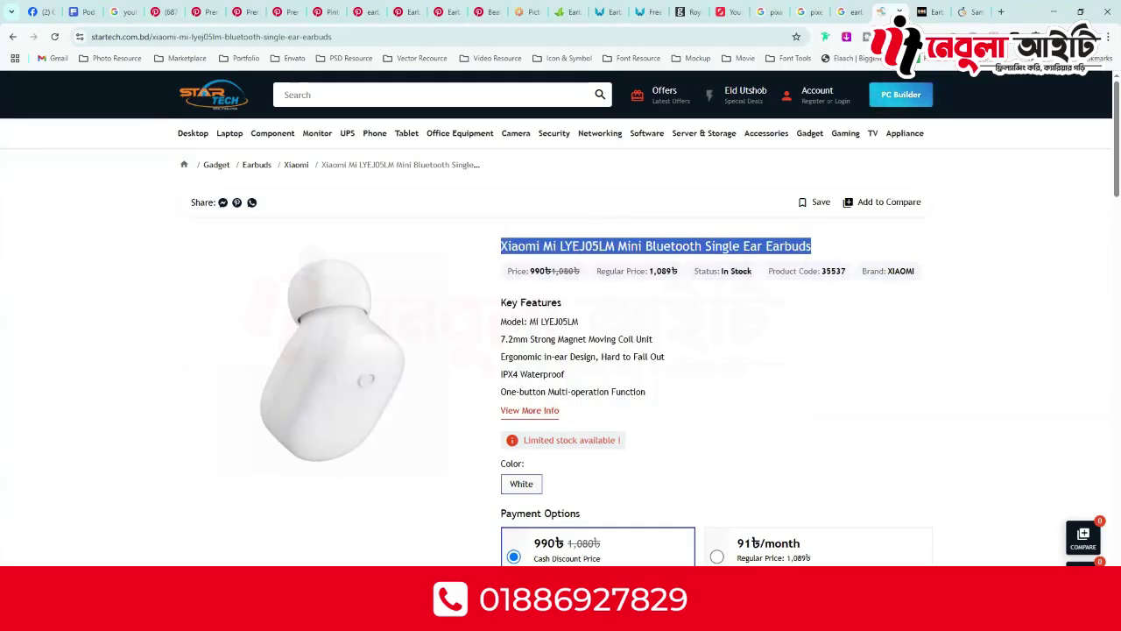
- Switch to Photoshop and paste the copied product title as a new Anton text layer above the earbuds image
key("alt+Tab")
key("t")
left_click(392, 162)
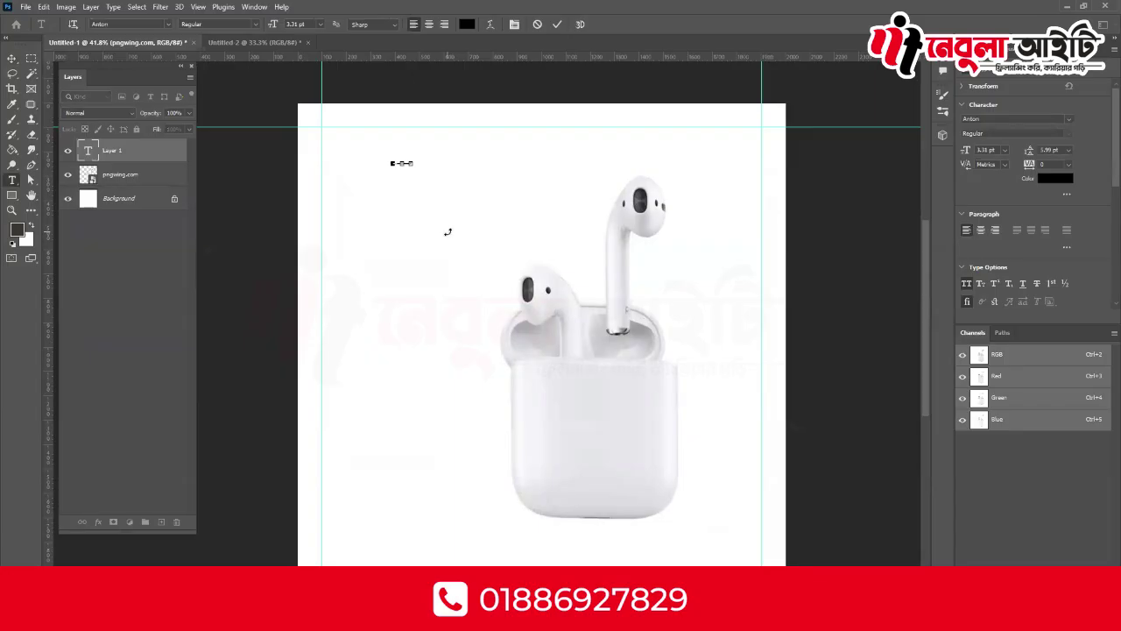
left_click(557, 24)
- Scale the product title to about 84 pt and place it across the banner's upper edge, just below the horizontal guide
key("ctrl+t")
left_click_drag(415, 167, 670, 311)
left_click_drag(499, 165, 687, 170)
left_click_drag(849, 155, 816, 161)
left_click_drag(730, 170, 711, 149)
left_click(578, 24)
key("t")
left_click_drag(521, 147, 503, 112)
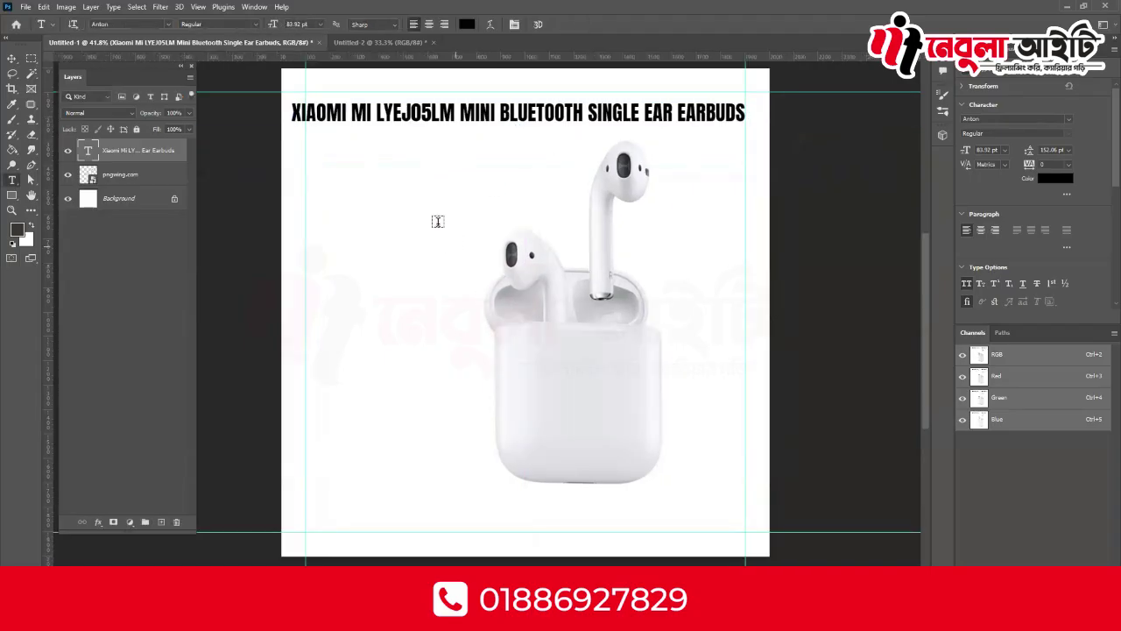
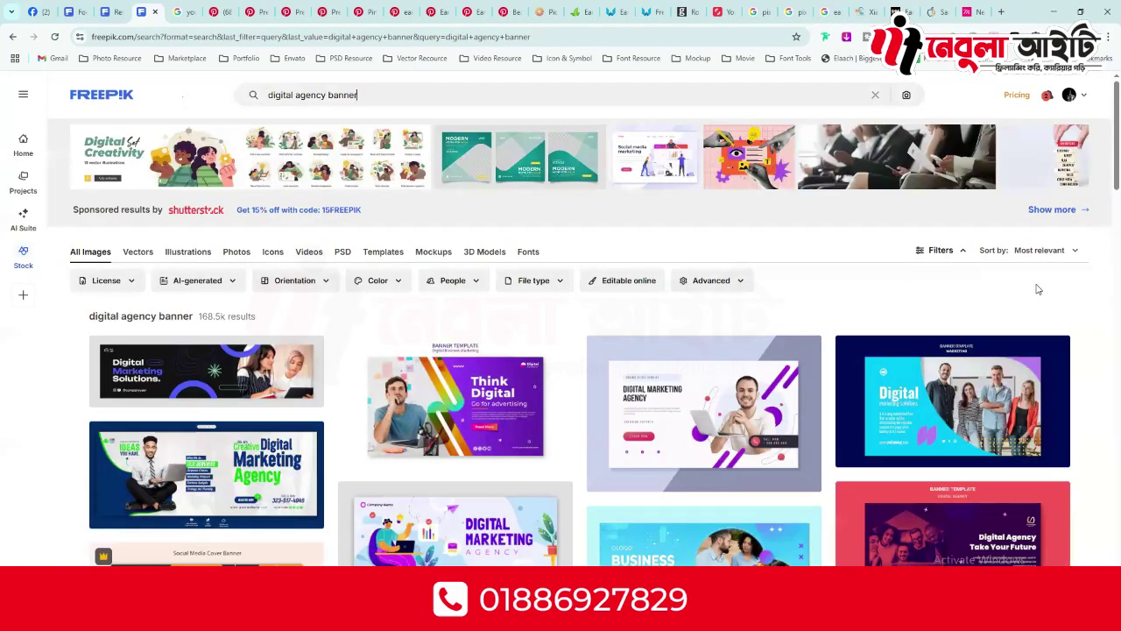
- Examine the layouts on the first page of Freepik's "digital agency banner" results, down to the end of the page
scroll(493, 308, "down", 4)
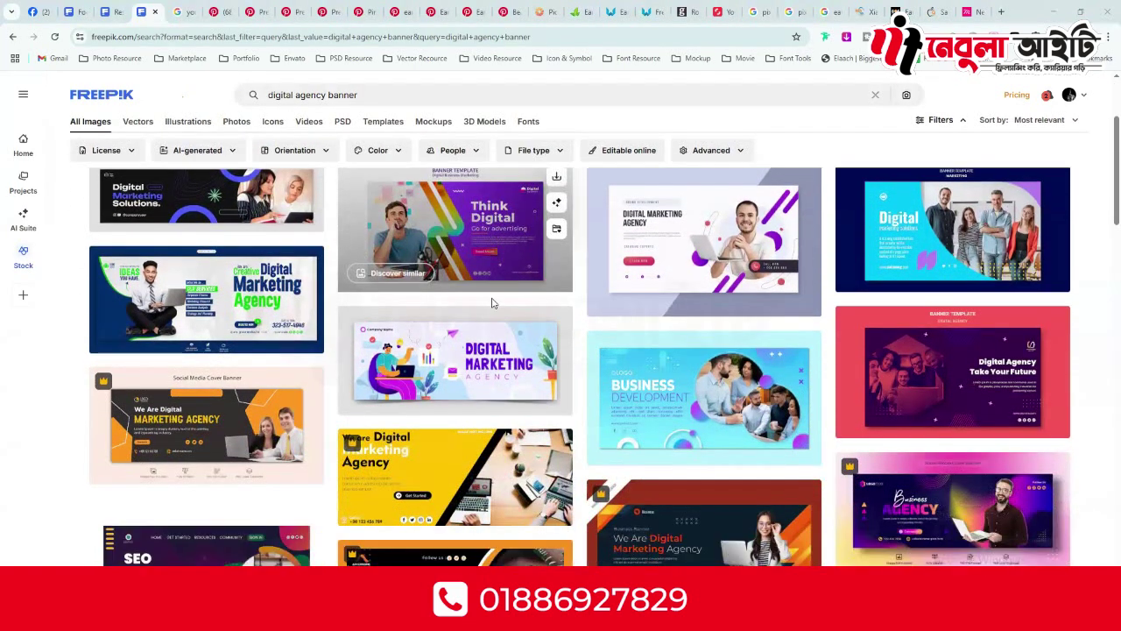
scroll(495, 301, "down", 2)
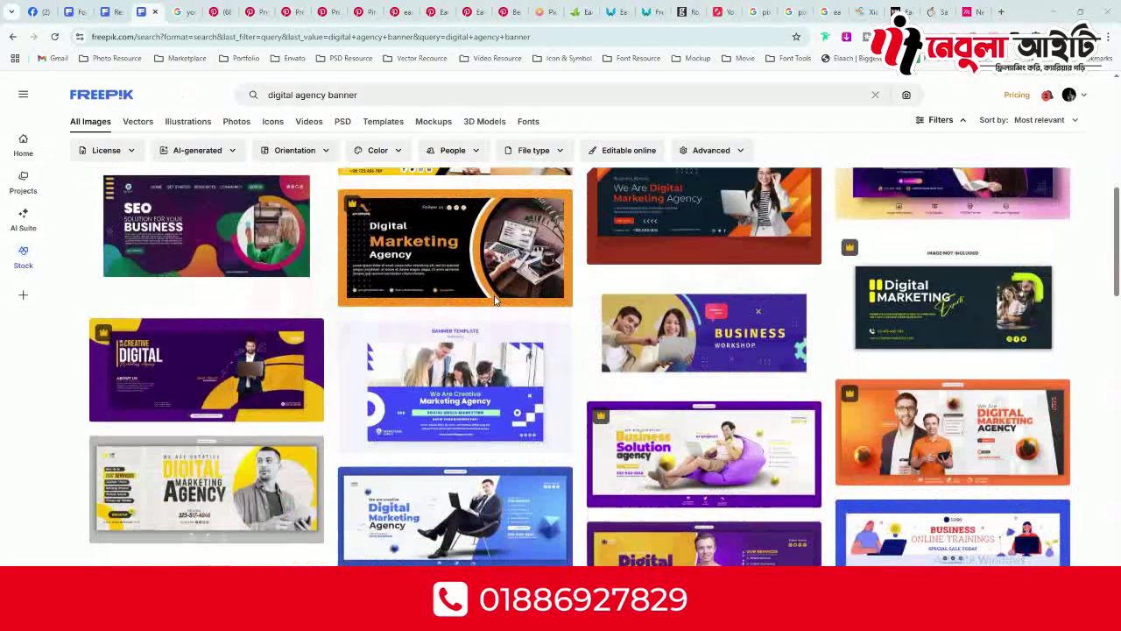
scroll(494, 295, "down", 3)
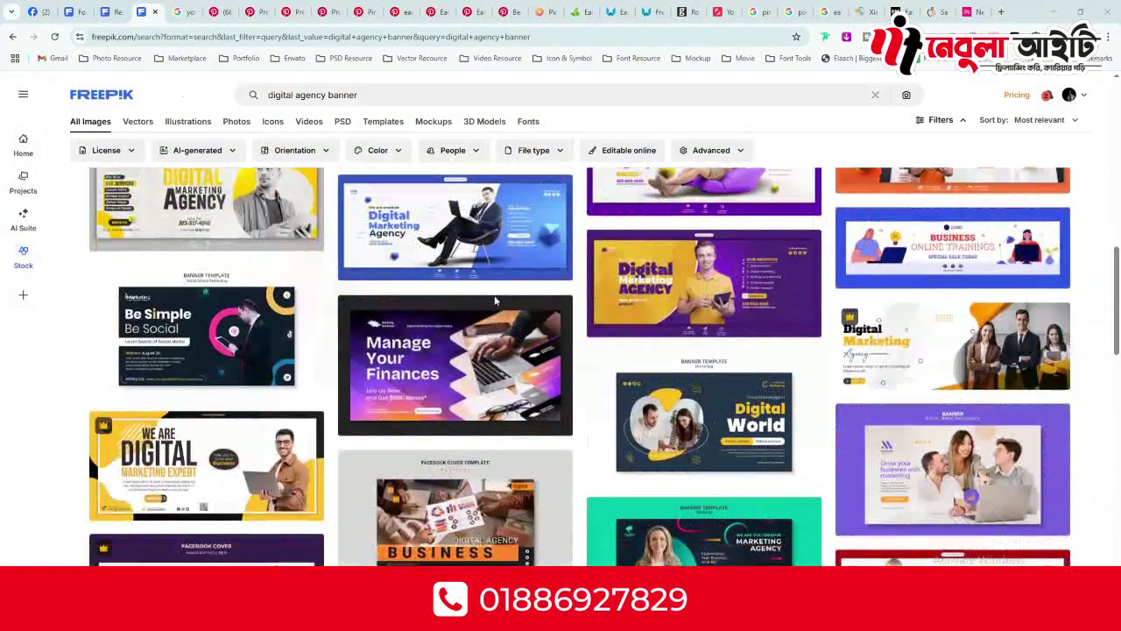
scroll(495, 301, "down", 4)
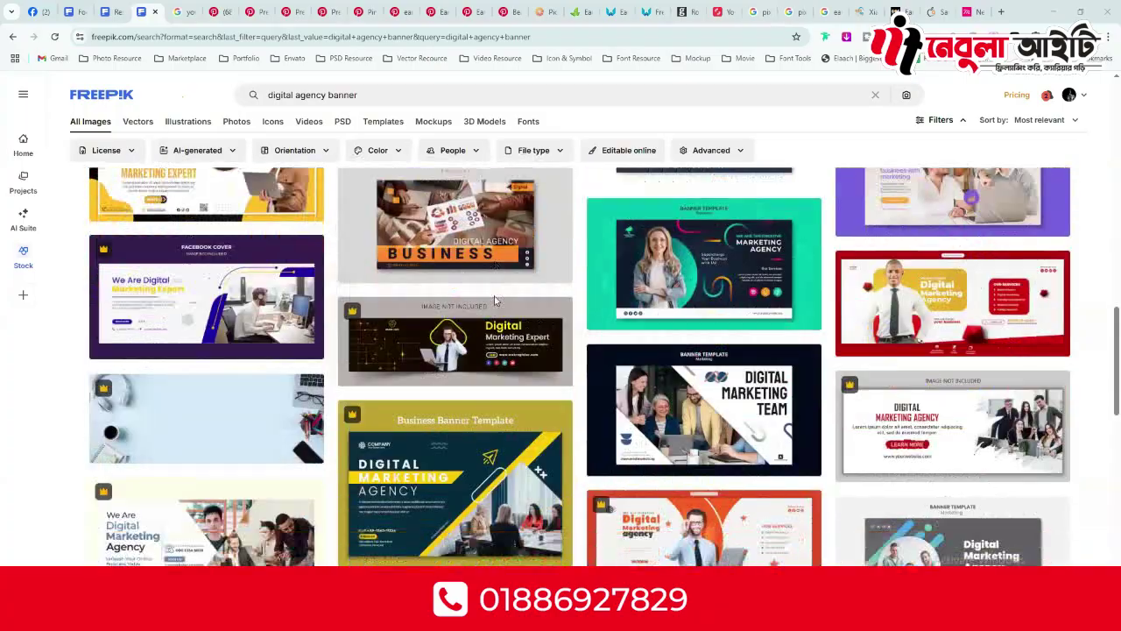
scroll(495, 301, "down", 1)
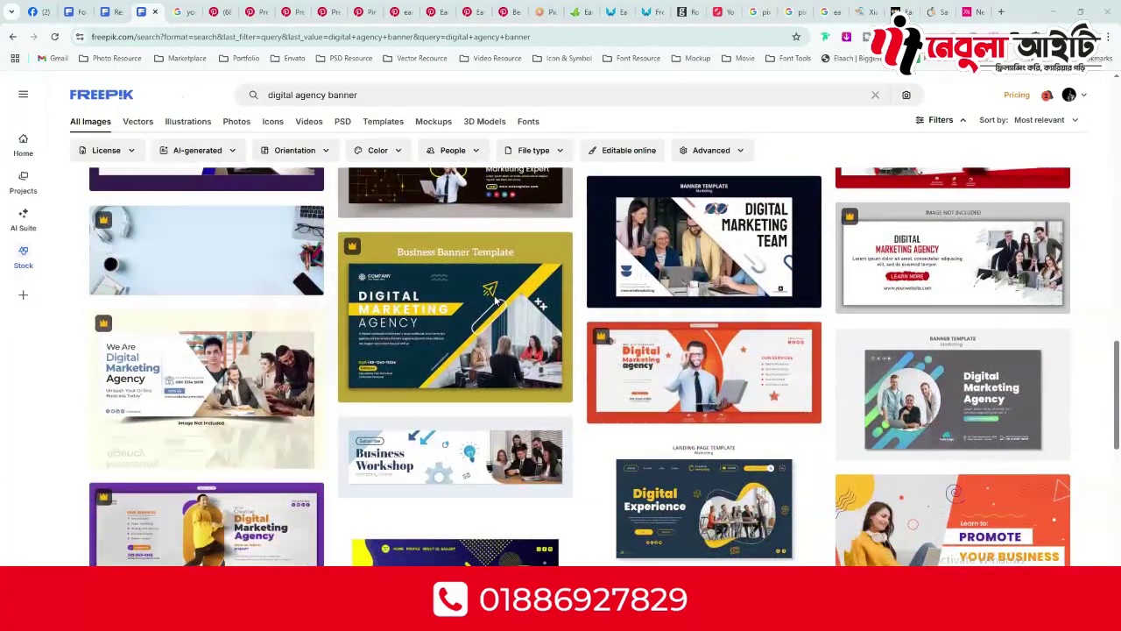
scroll(906, 313, "down", 2)
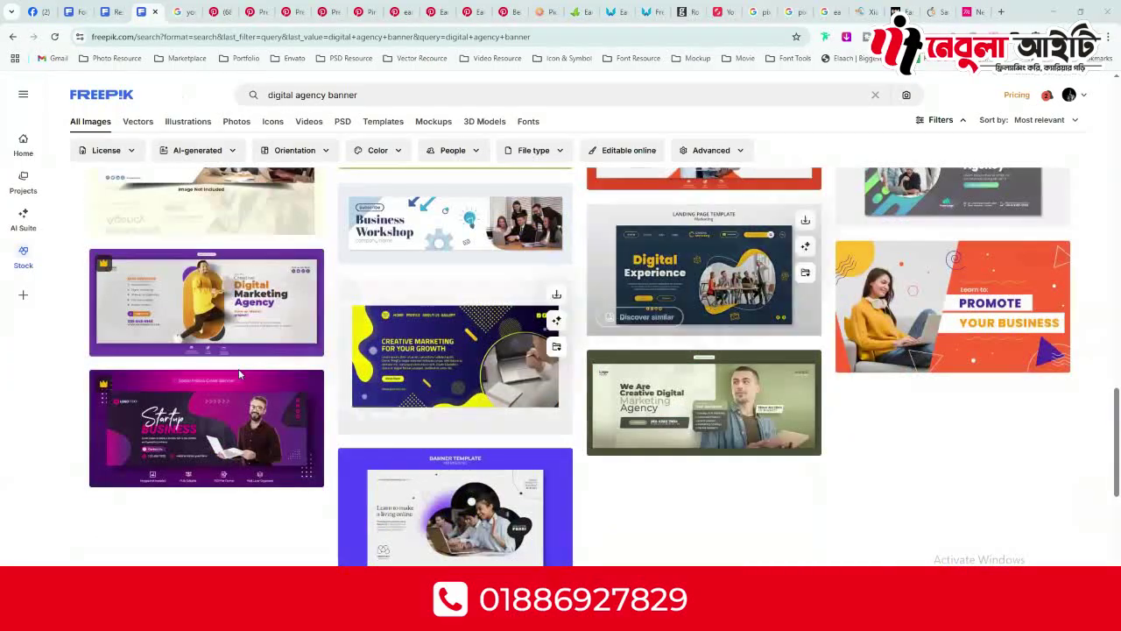
scroll(240, 378, "down", 2)
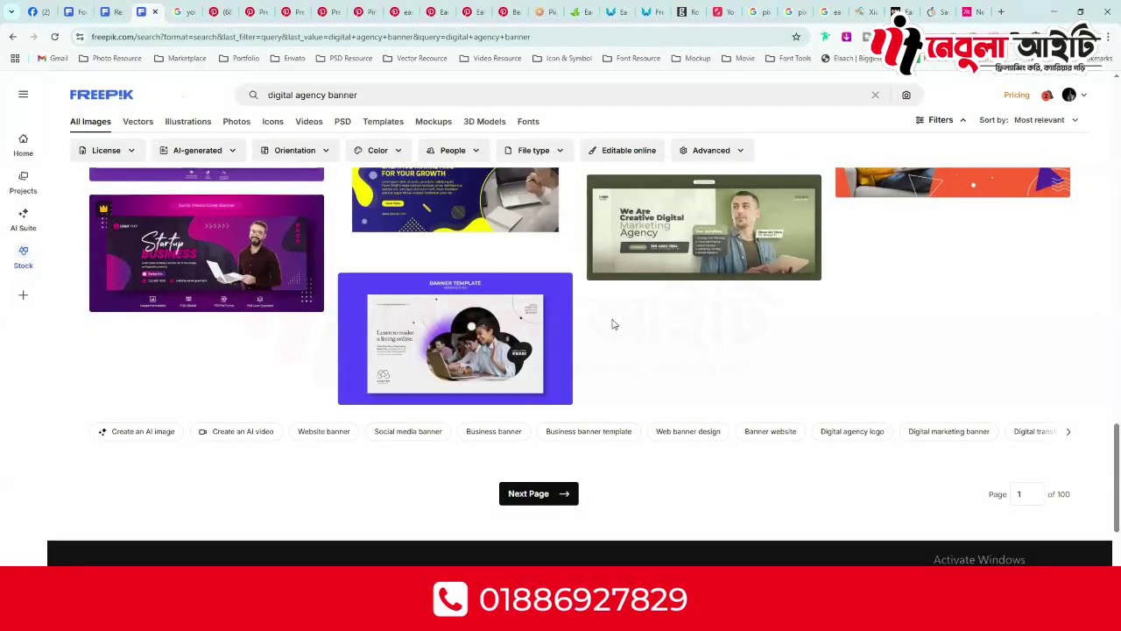
- Examine the banner layouts on the second and third pages of the "digital agency banner" results
left_click(551, 504)
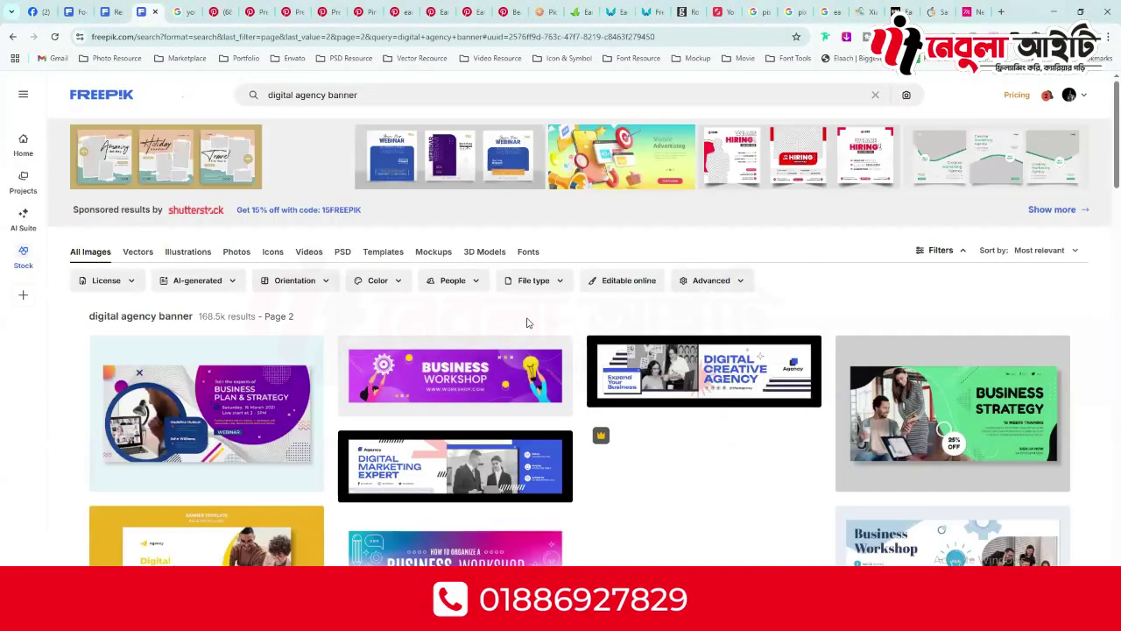
scroll(528, 323, "down", 1)
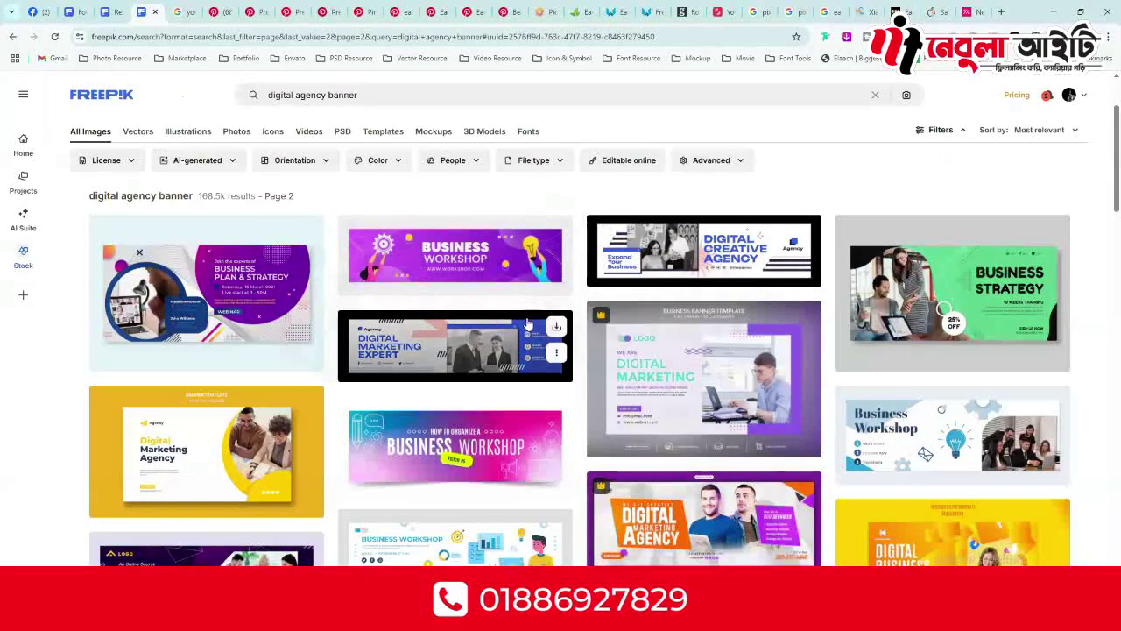
scroll(527, 323, "down", 1)
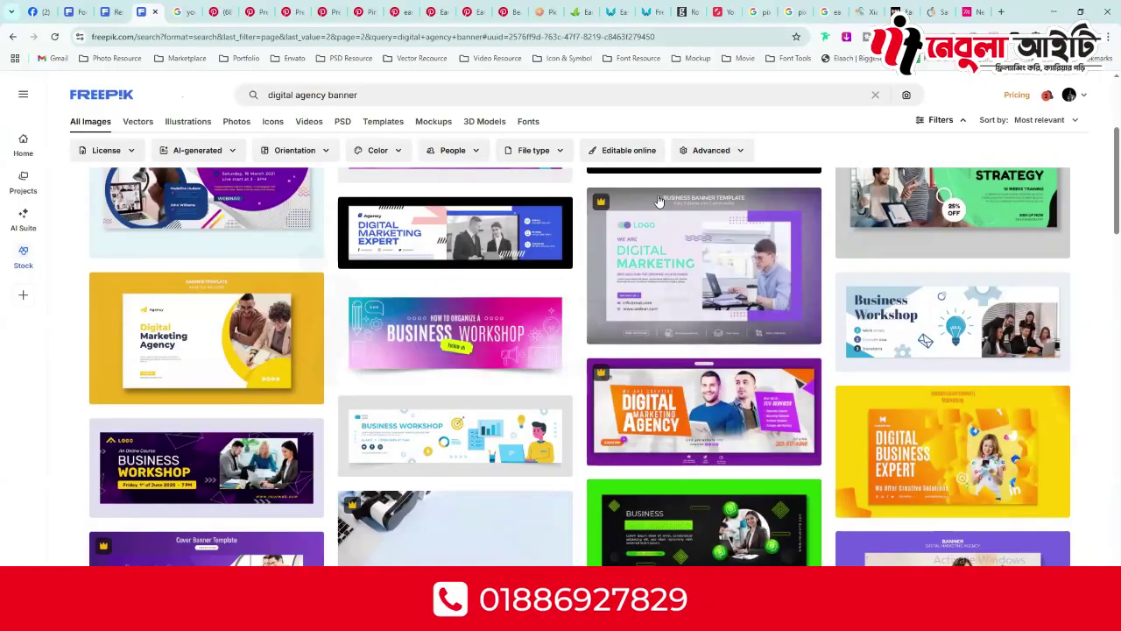
scroll(519, 397, "down", 5)
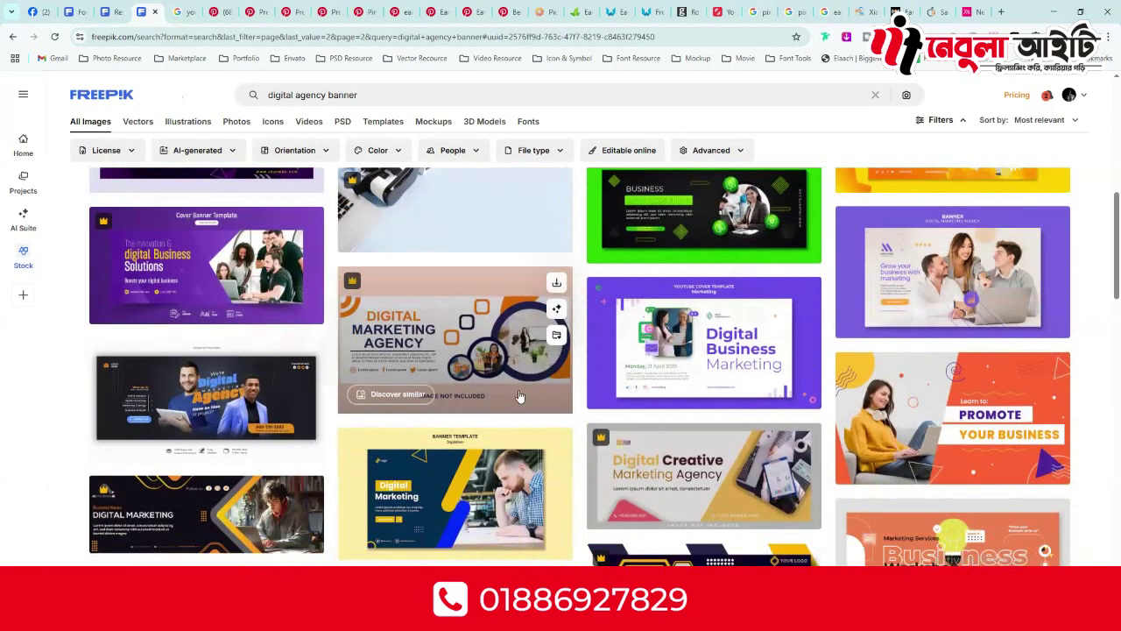
scroll(519, 397, "down", 3)
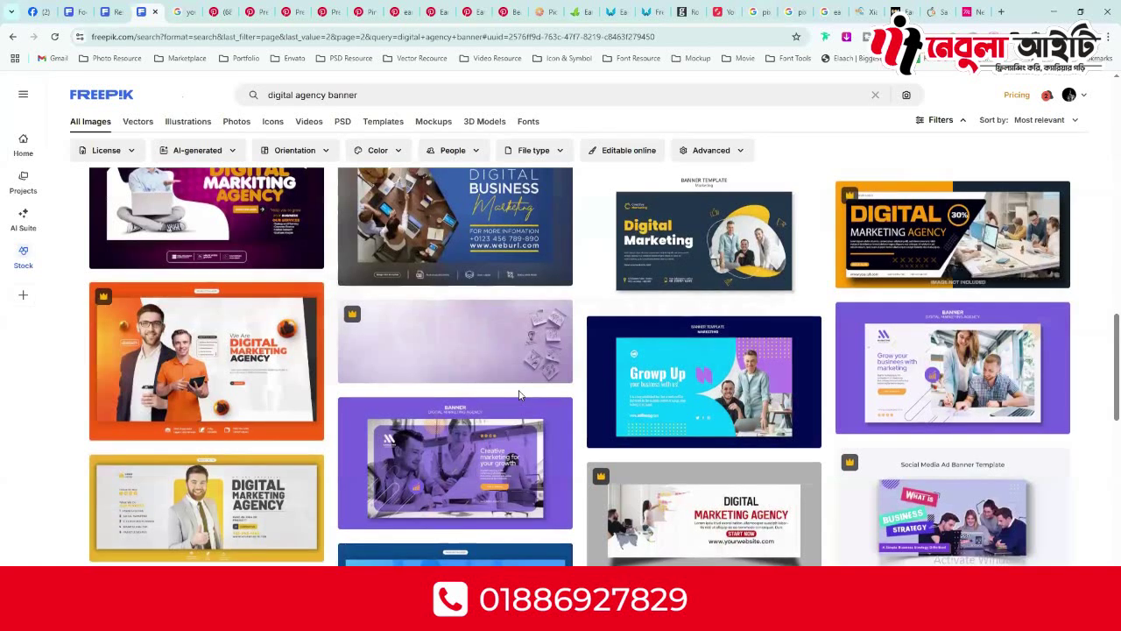
scroll(519, 397, "down", 10)
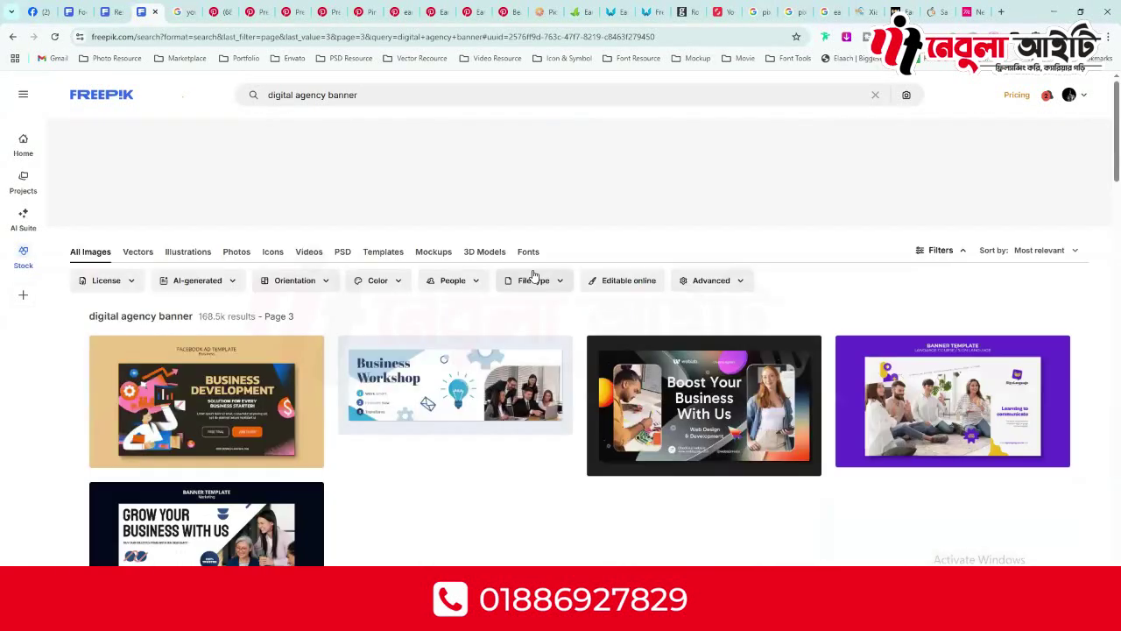
scroll(740, 397, "down", 5)
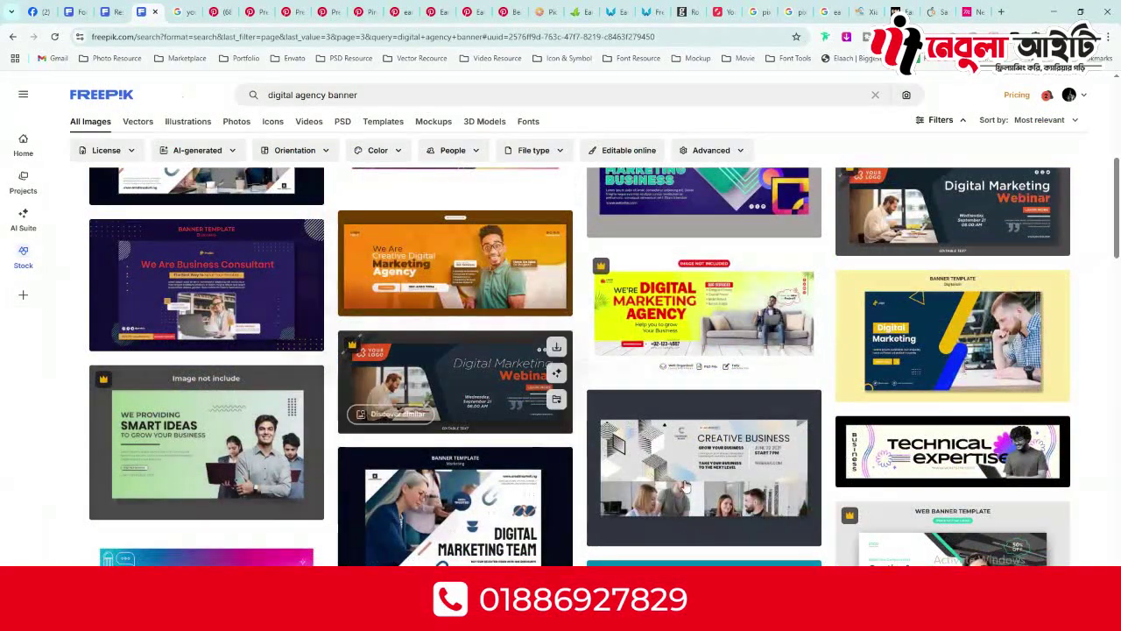
- Switch to Photoshop and draw a black six-sided polygon about 548 by 475 px on the blank Untitled-2 canvas
key("alt+Tab")
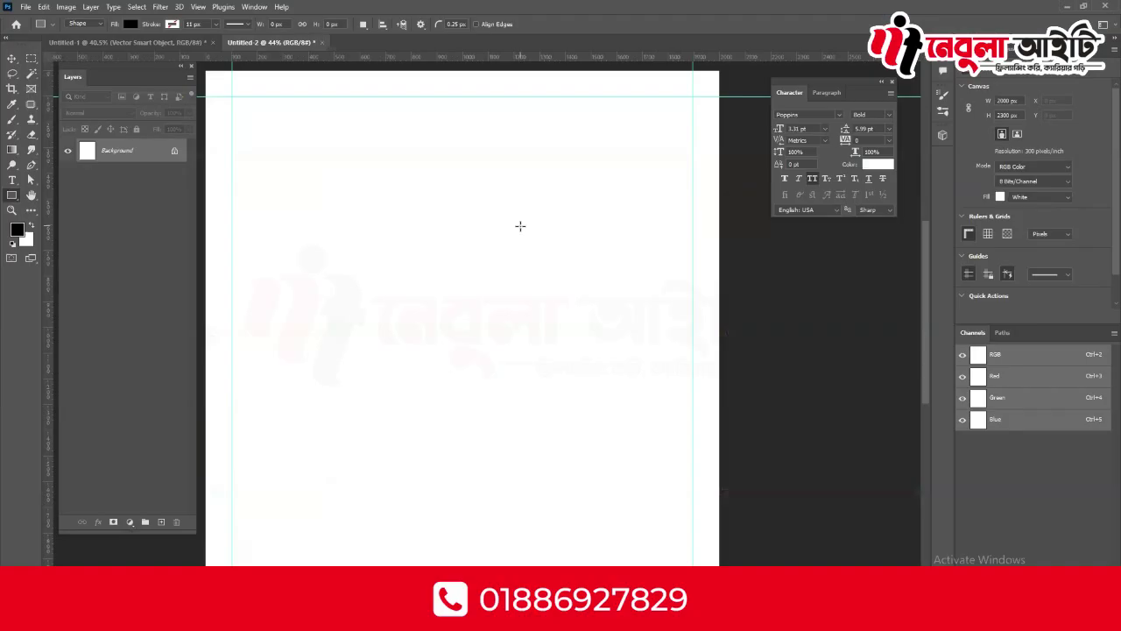
left_click_drag(517, 275, 382, 218)
left_click(12, 194)
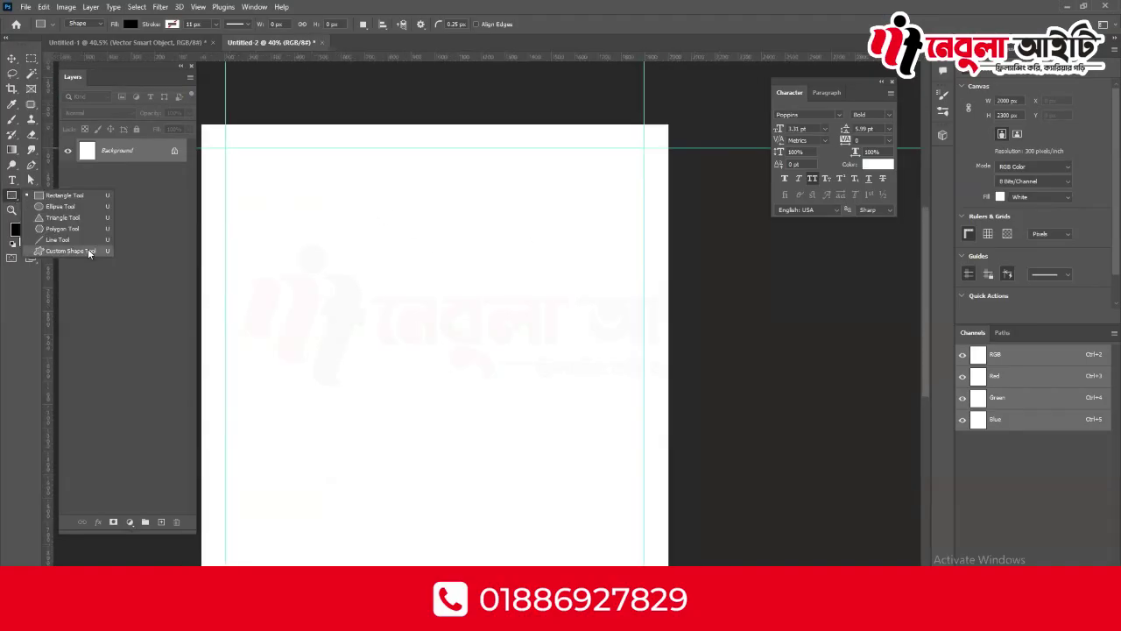
left_click(65, 227)
left_click_drag(452, 277, 581, 396)
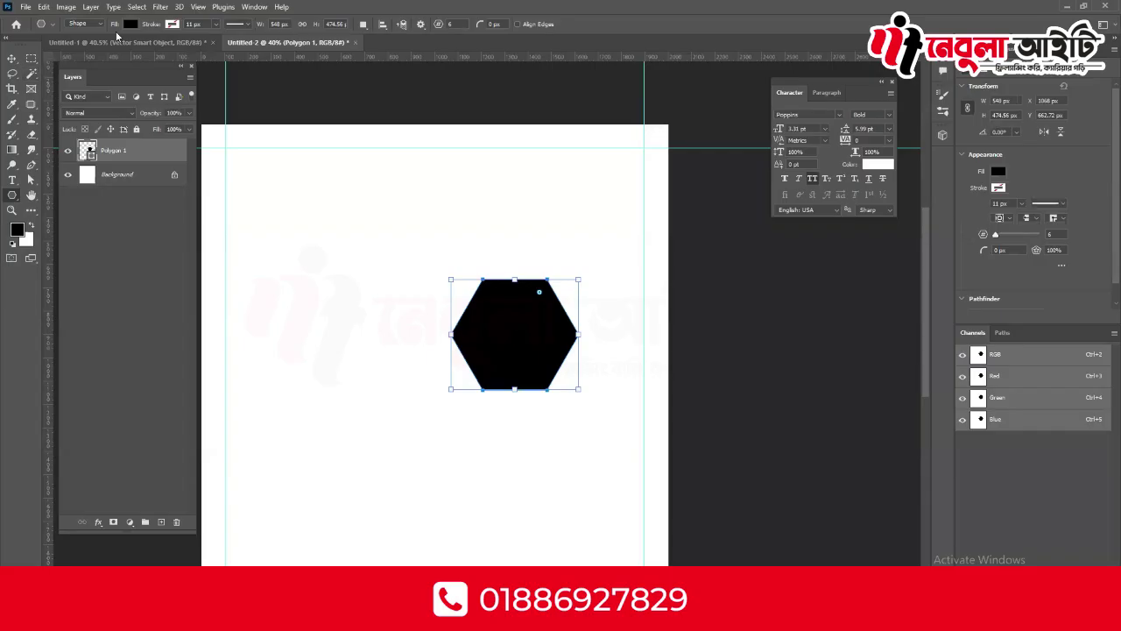
- Rotate the hexagon by -90° so that it stands on a corner, and apply the transform
left_click(10, 60)
key("ctrl+t")
left_click_drag(581, 275, 452, 272)
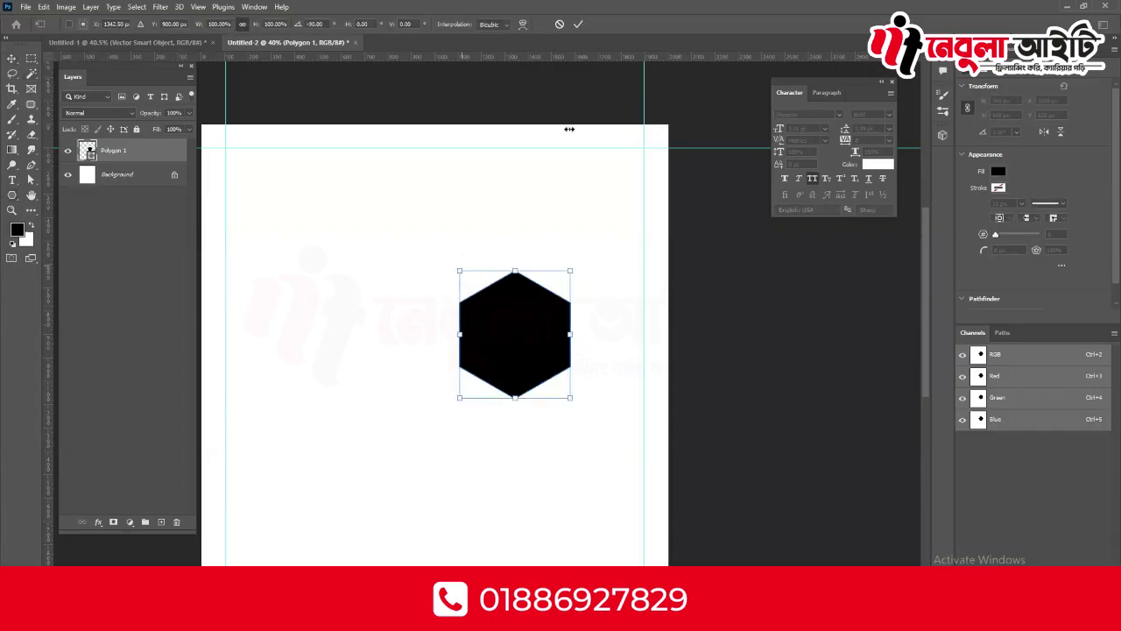
left_click(579, 24)
- Move and duplicate the hexagon repeatedly to build an evenly spaced honeycomb of ten black hexagons
left_click_drag(531, 348, 410, 300)
scroll(428, 262, "down", 3)
left_click_drag(311, 151, 552, 405)
left_click_drag(416, 189, 418, 397)
left_click_drag(503, 483, 582, 269)
scroll(544, 240, "down", 4)
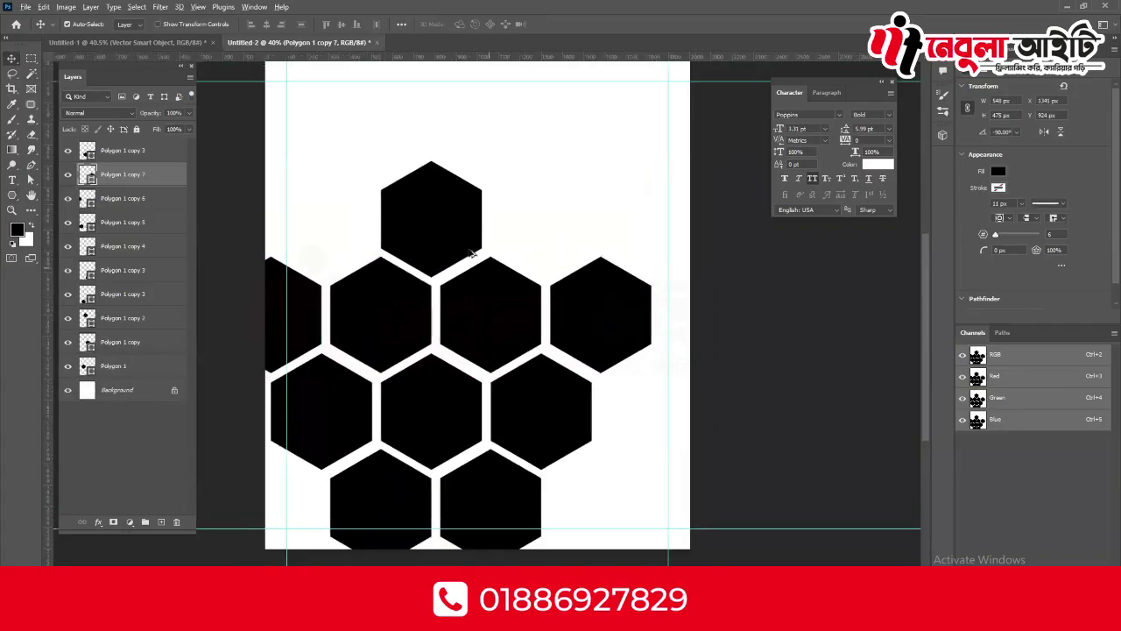
- Merge all ten hexagon layers into one shape layer and move the honeycomb into the canvas's upper-right corner
left_click_drag(618, 196, 271, 518)
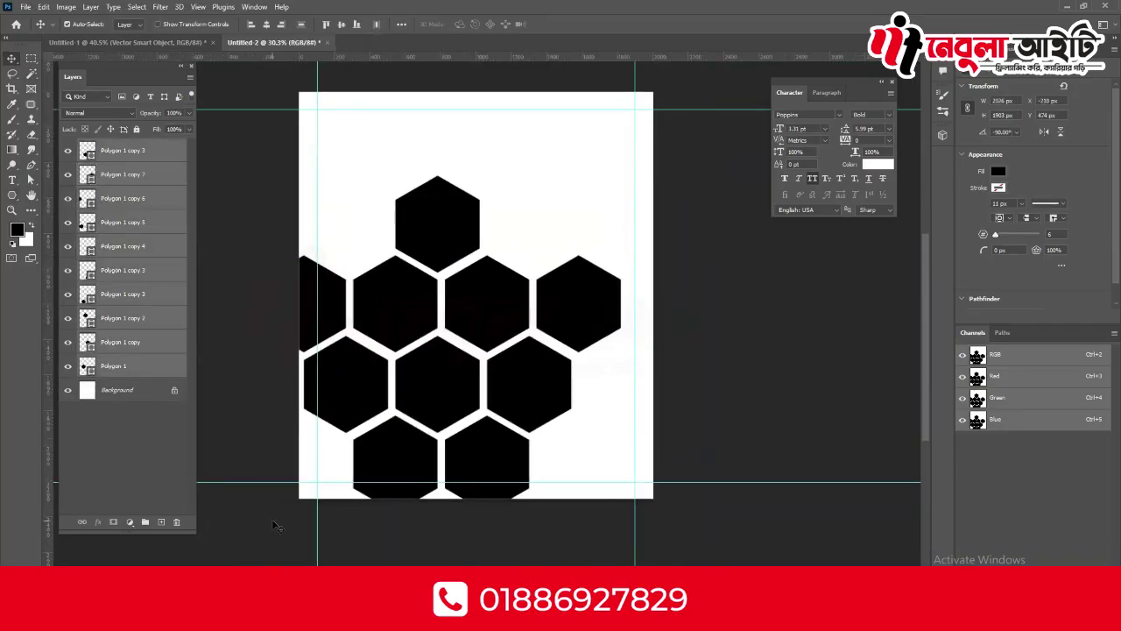
key("ctrl+e")
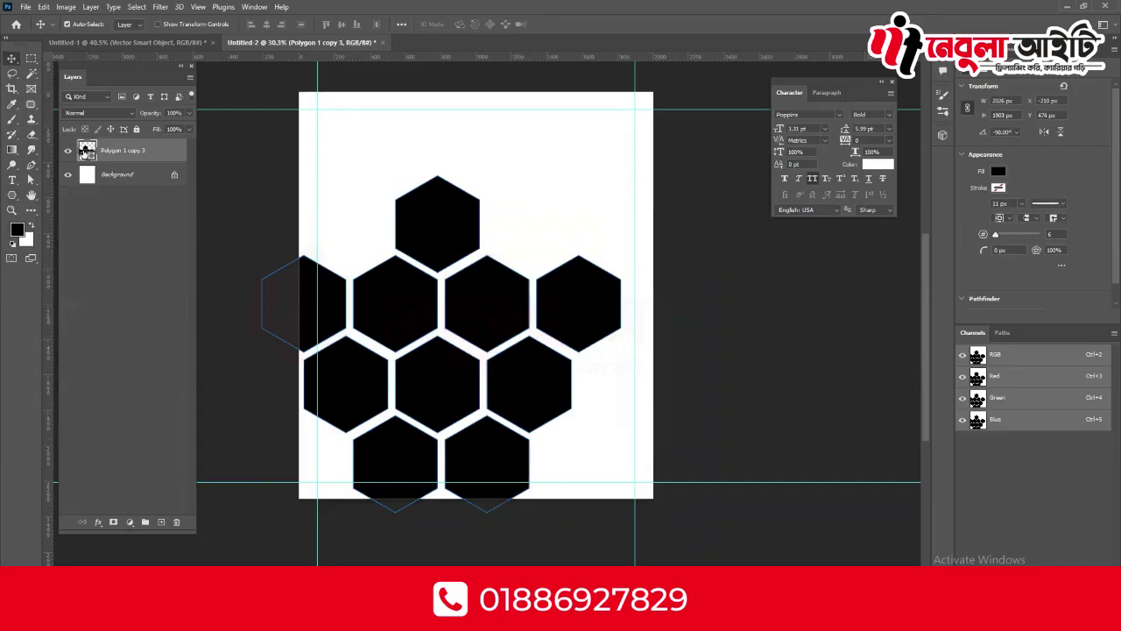
left_click_drag(441, 238, 567, 76)
left_click_drag(531, 253, 605, 232)
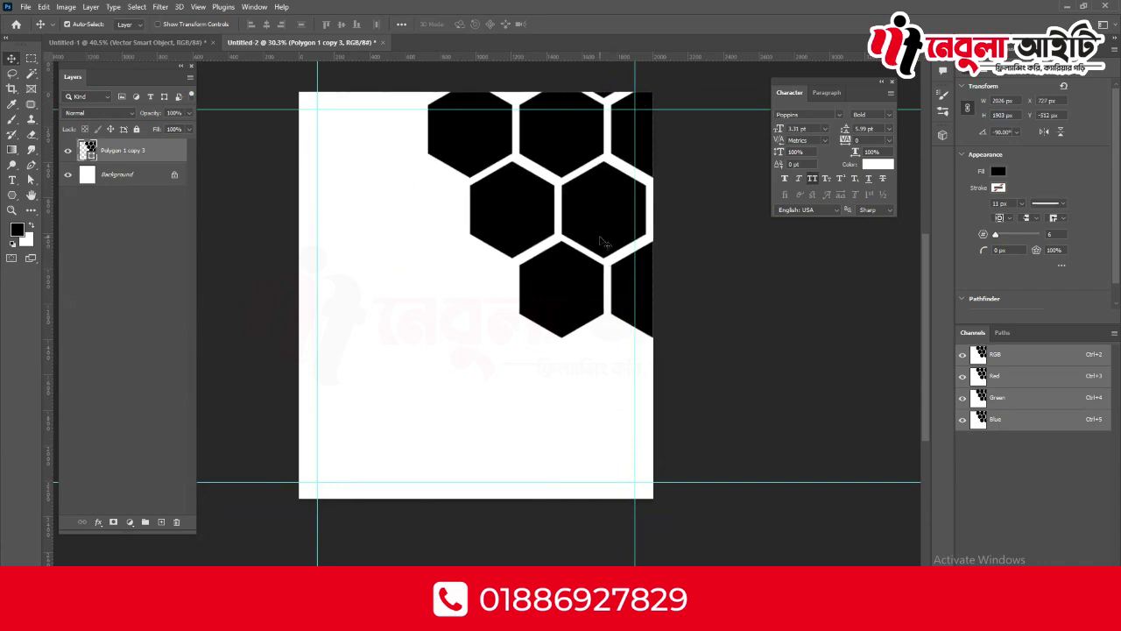
- Place the gpt-image-1 dynamic action soccer player PNG from Downloads, clip it to the honeycomb, and reposition the player within the hexagons
mouse_move(252, 617)
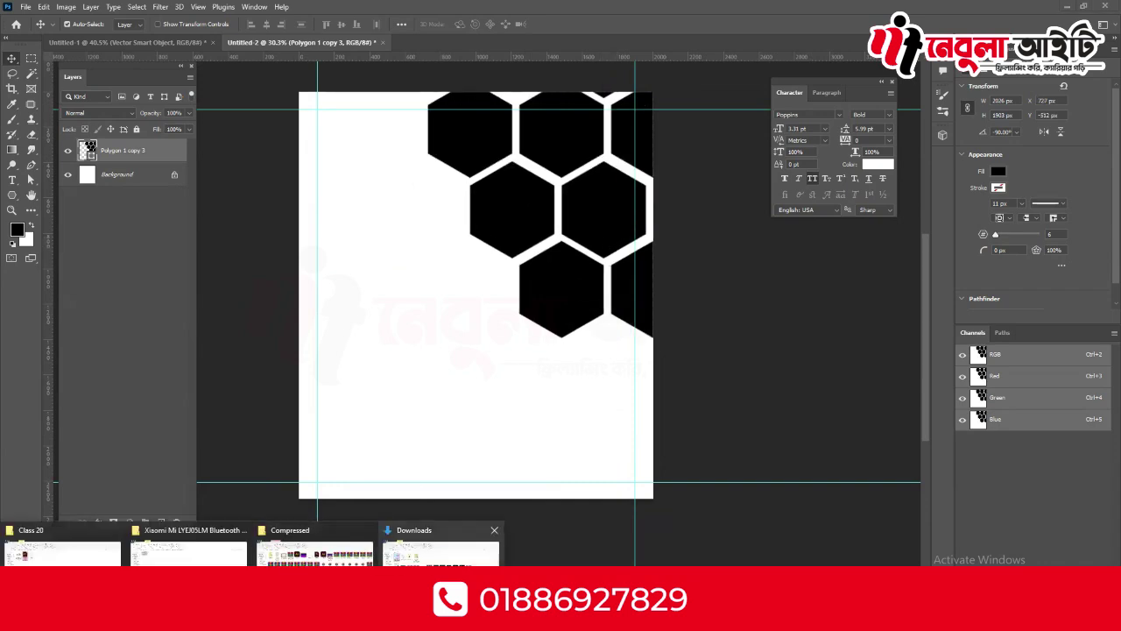
left_click(443, 571)
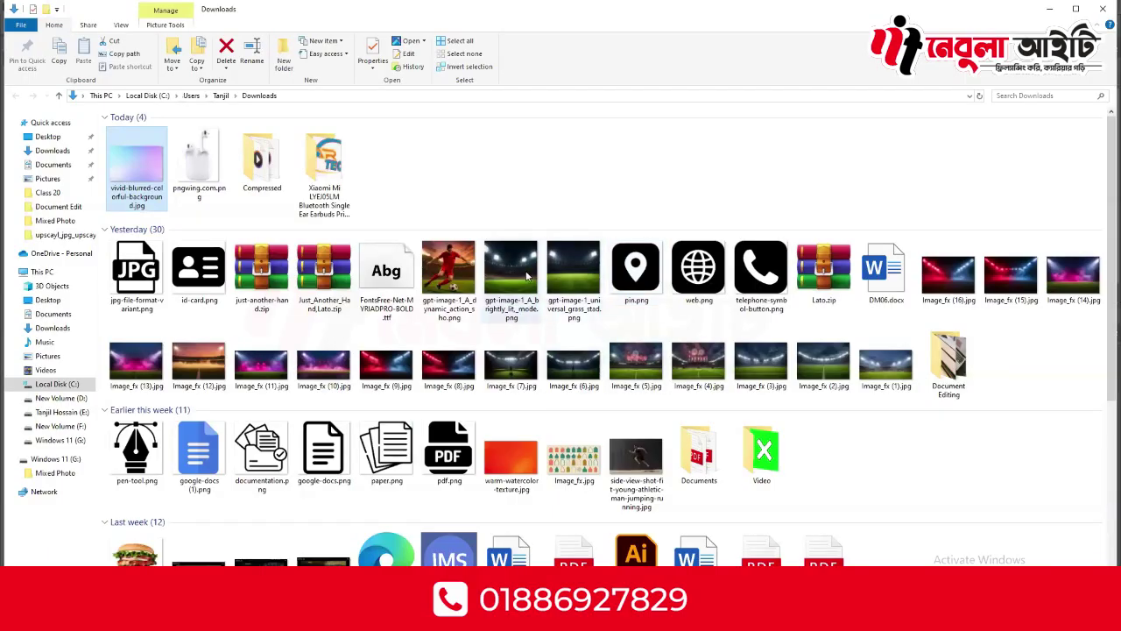
left_click(453, 282)
left_click_drag(454, 283, 638, 178)
left_click(578, 24)
left_click(131, 162, "alt")
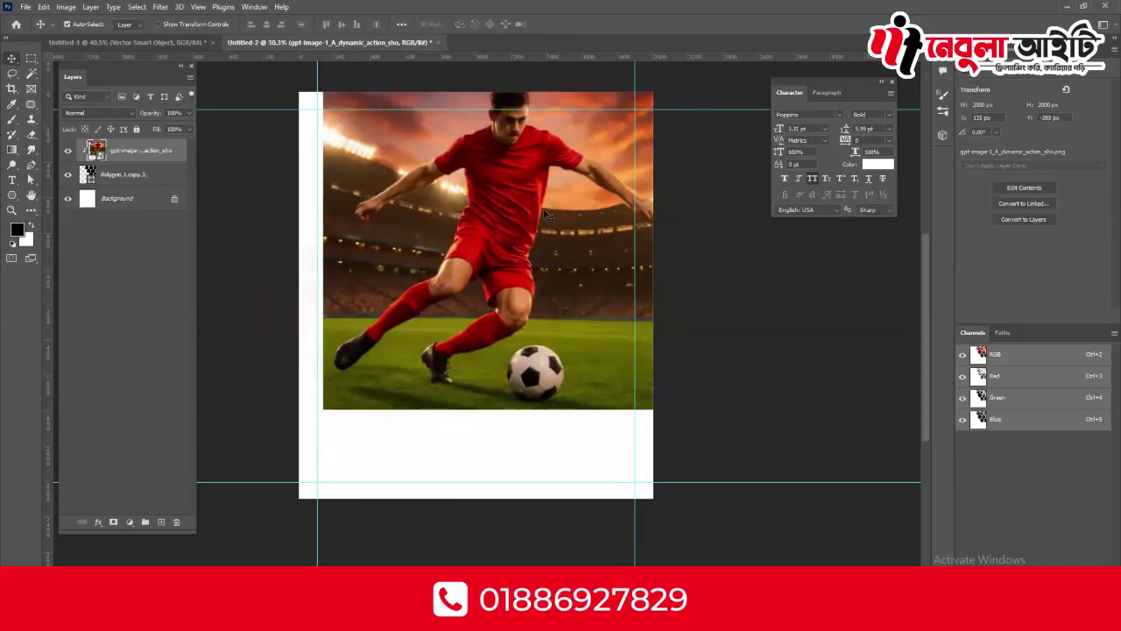
left_click_drag(548, 291, 632, 291)
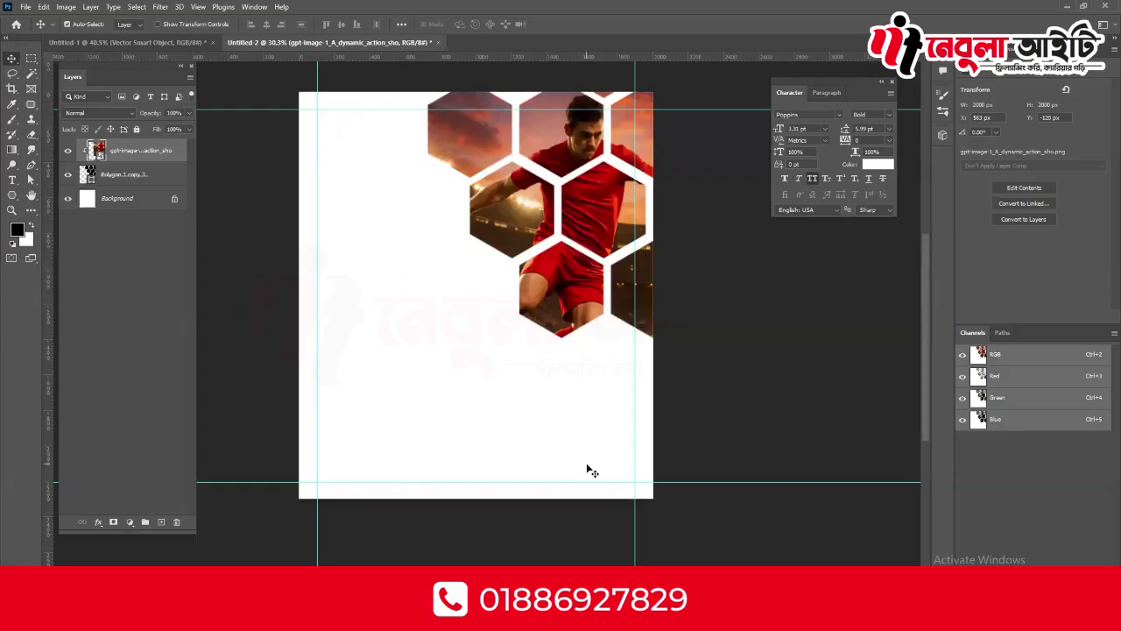
left_click_drag(604, 222, 605, 188)
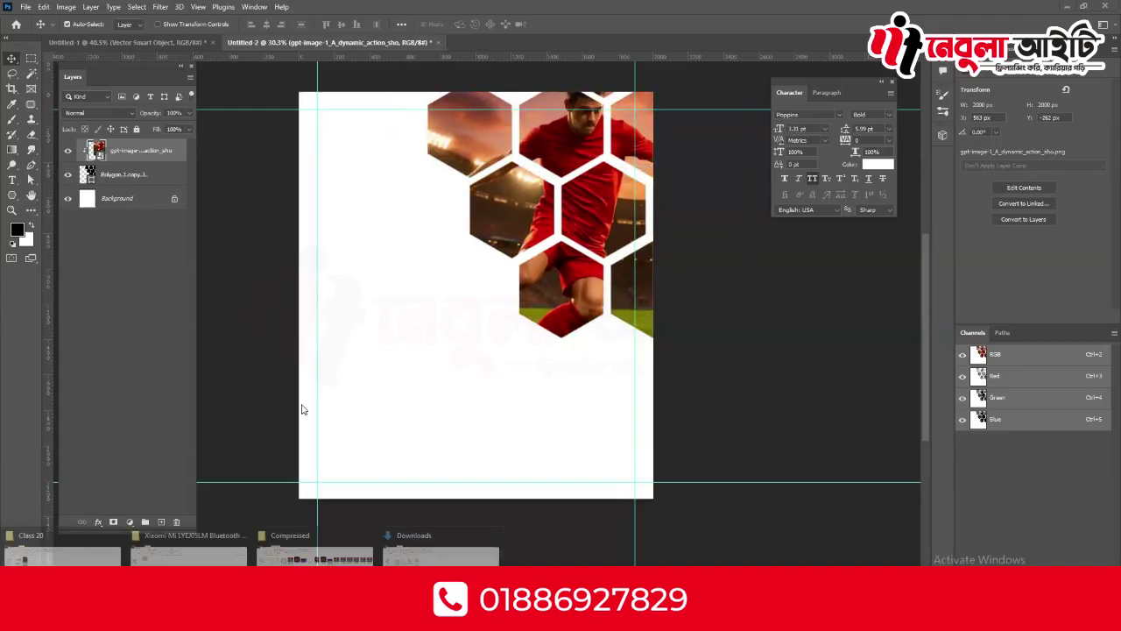
- Switch to File Explorer and open the Sunrise folder on the E: drive
left_click(233, 539)
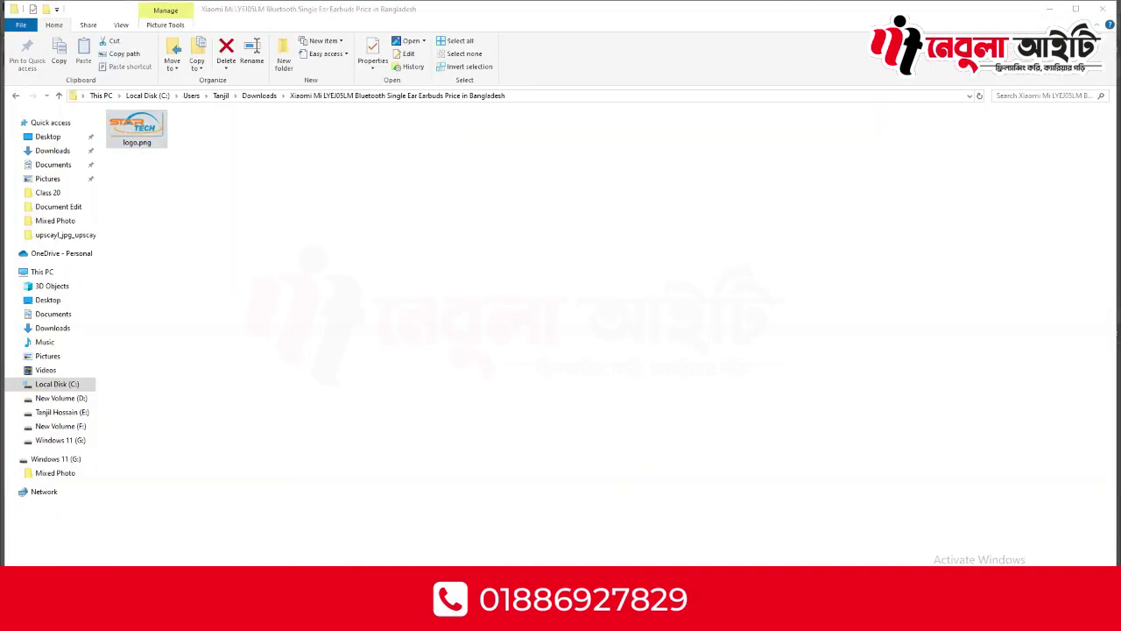
left_click(92, 539)
left_click(68, 426)
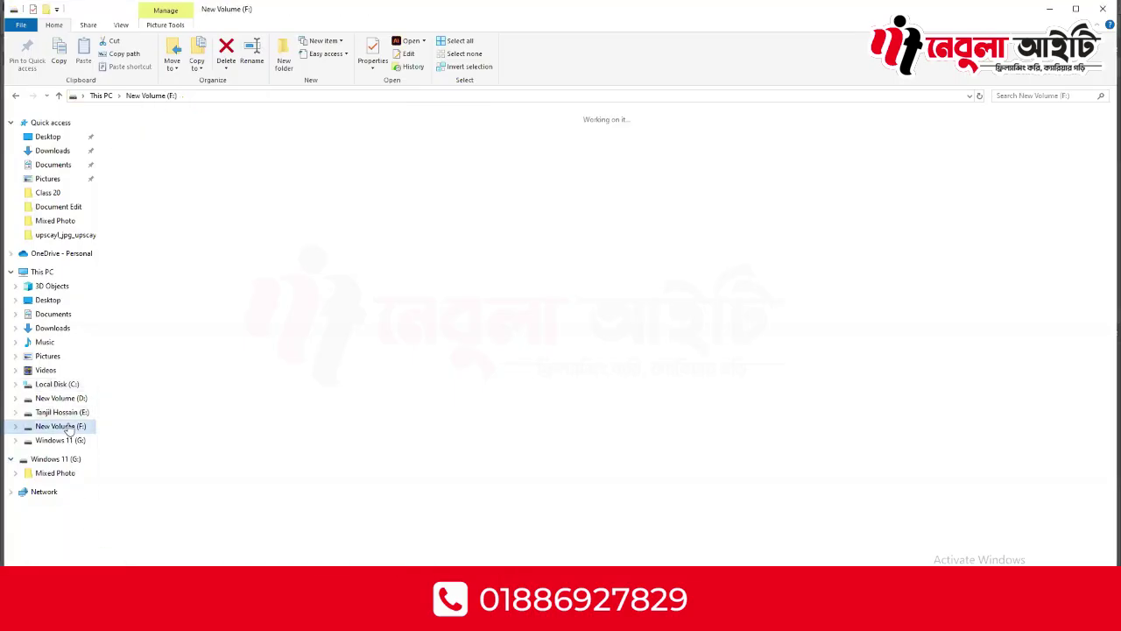
left_click(61, 412)
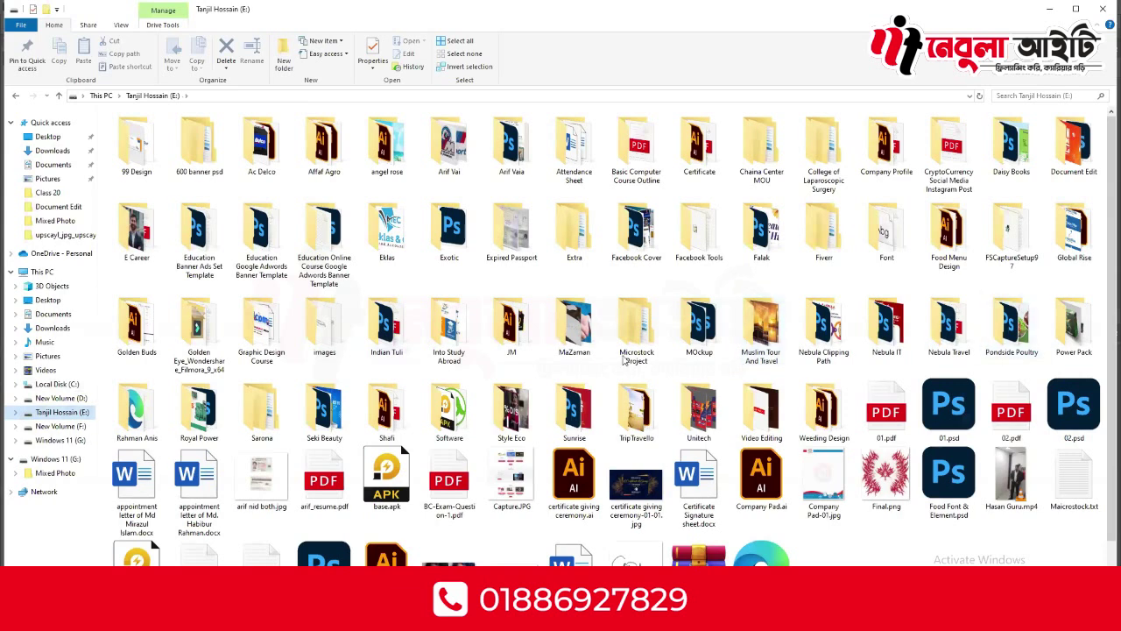
double_click(575, 412)
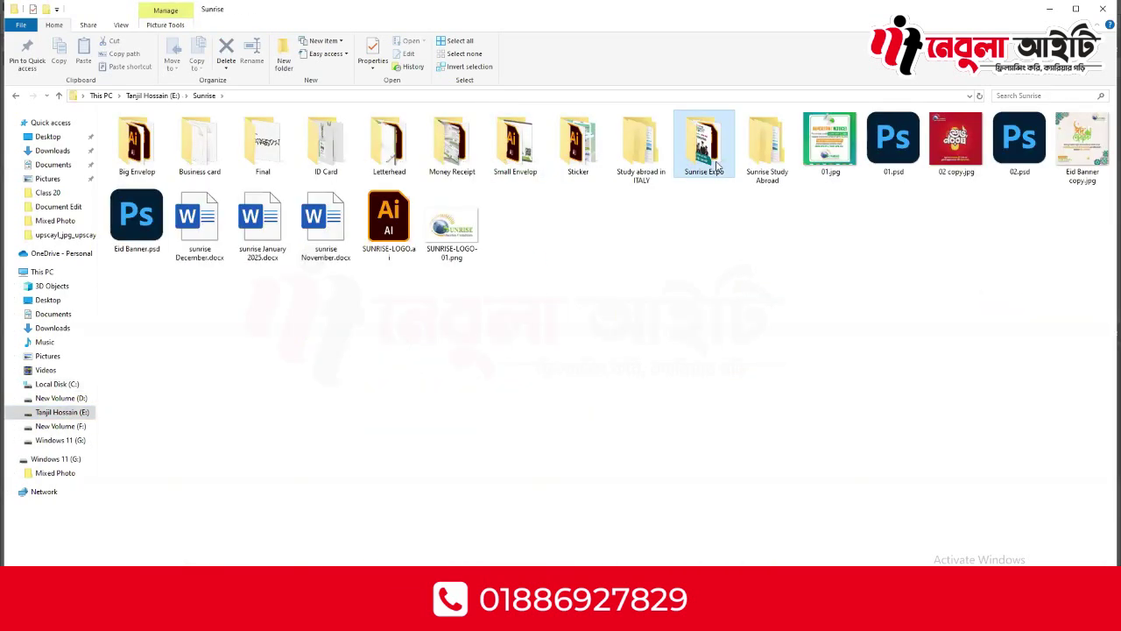
- Look through Sunrise Expo's Print subfolder, open its Flyer folder, check the Photo subfolder, and return to Flyer
double_click(717, 167)
double_click(208, 171)
key("alt+Left")
double_click(146, 158)
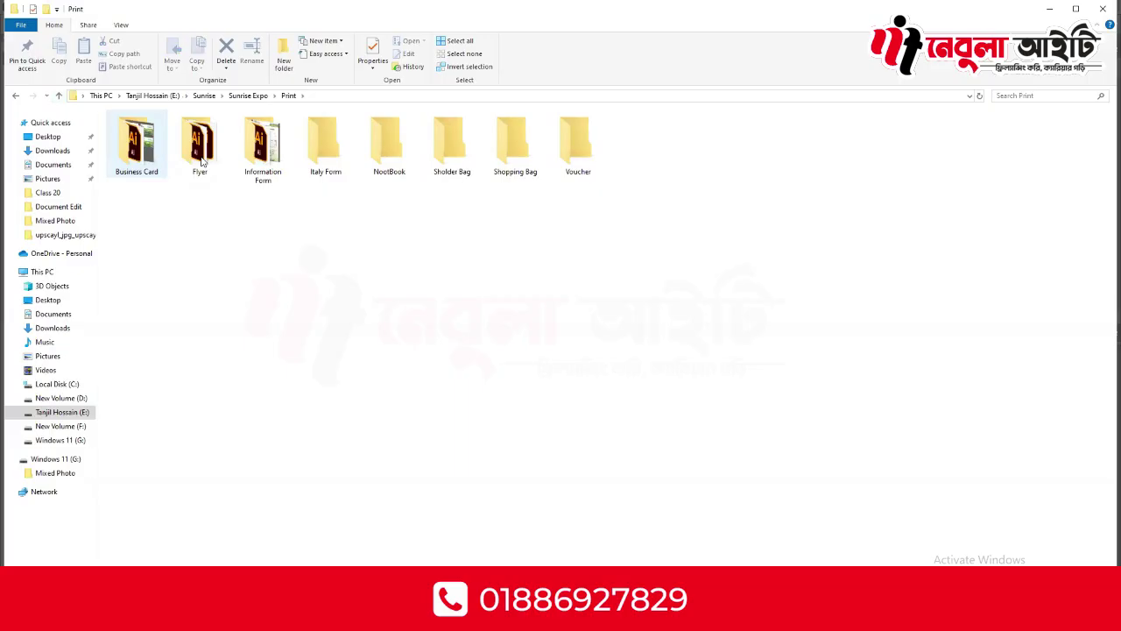
double_click(201, 161)
double_click(133, 145)
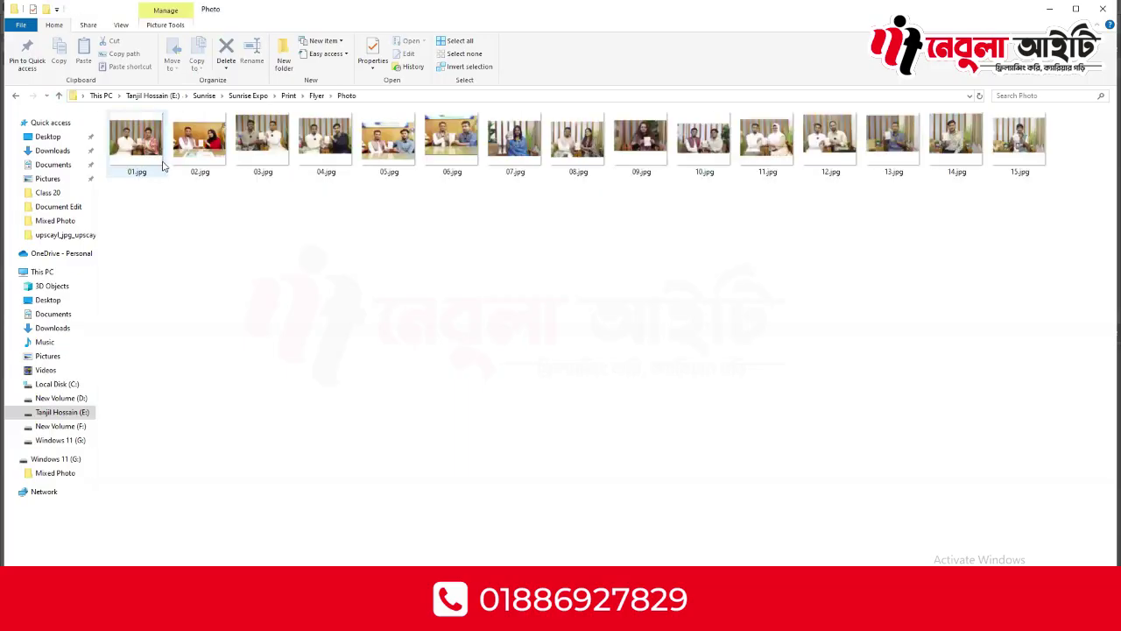
left_click(59, 97)
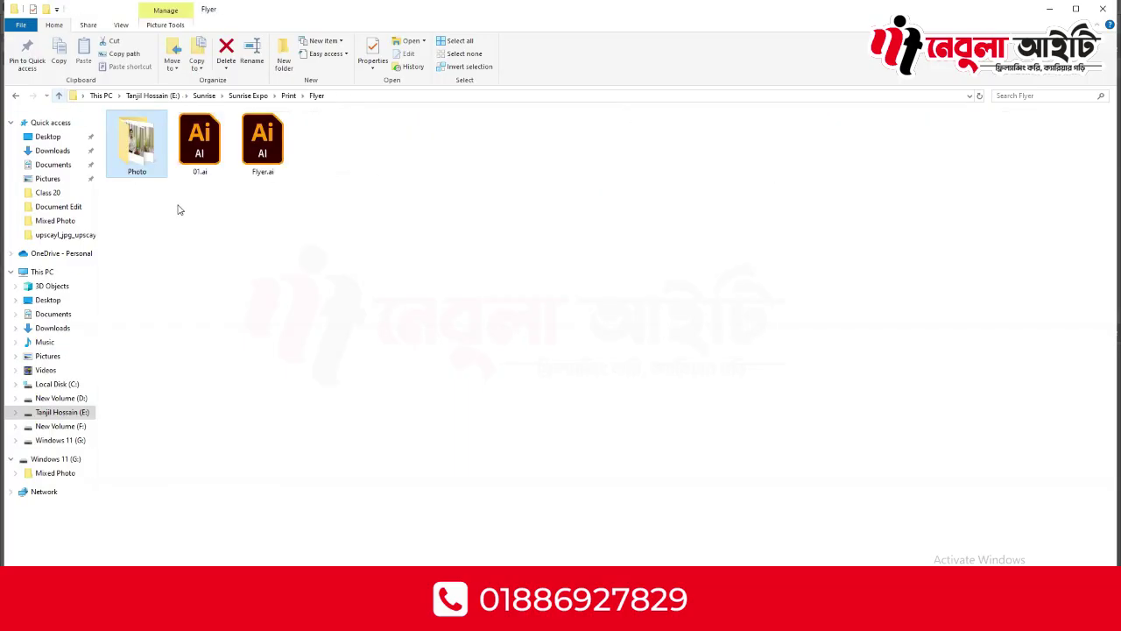
- Open Flyer.ai from the Flyer folder in Illustrator and examine the diamond-shaped photo grid on the front page
double_click(259, 163)
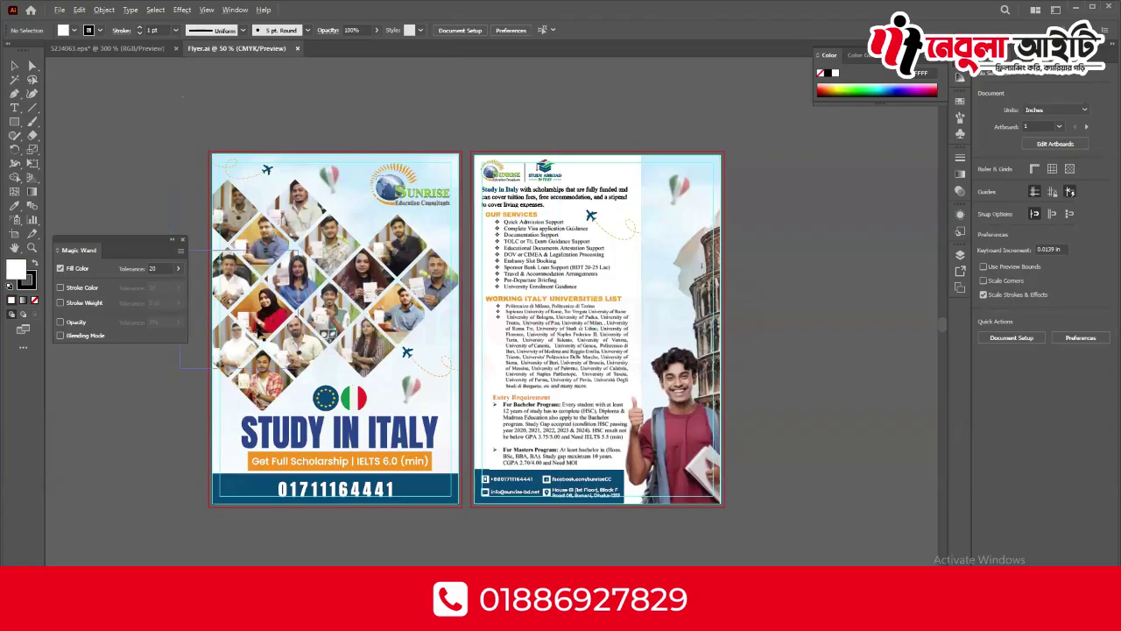
scroll(256, 392, "up", 2)
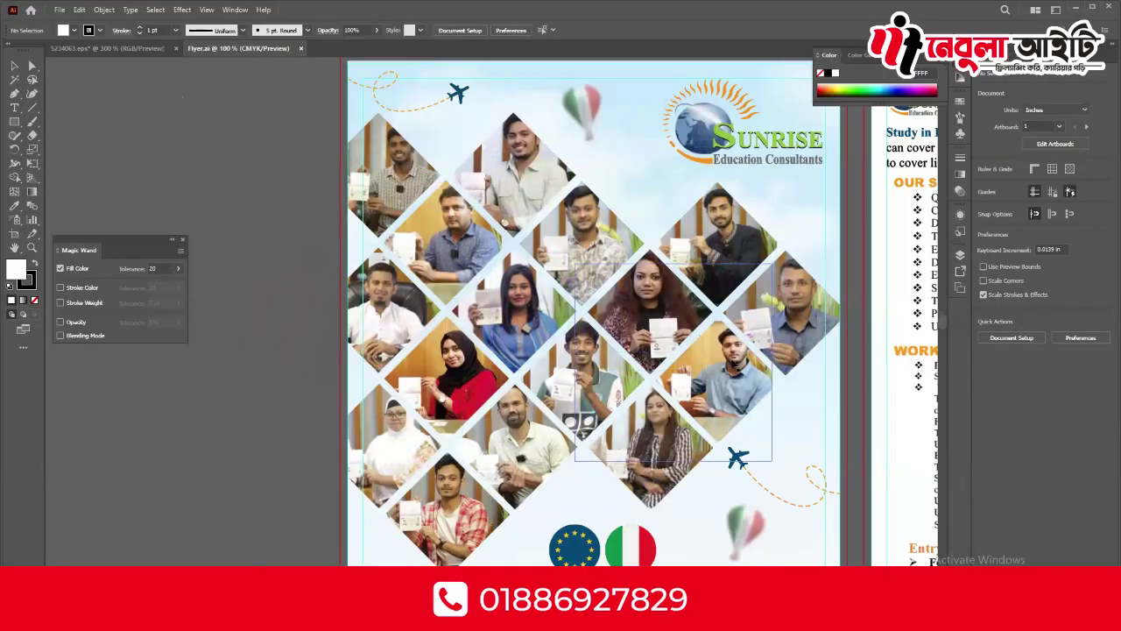
scroll(699, 347, "right", 1)
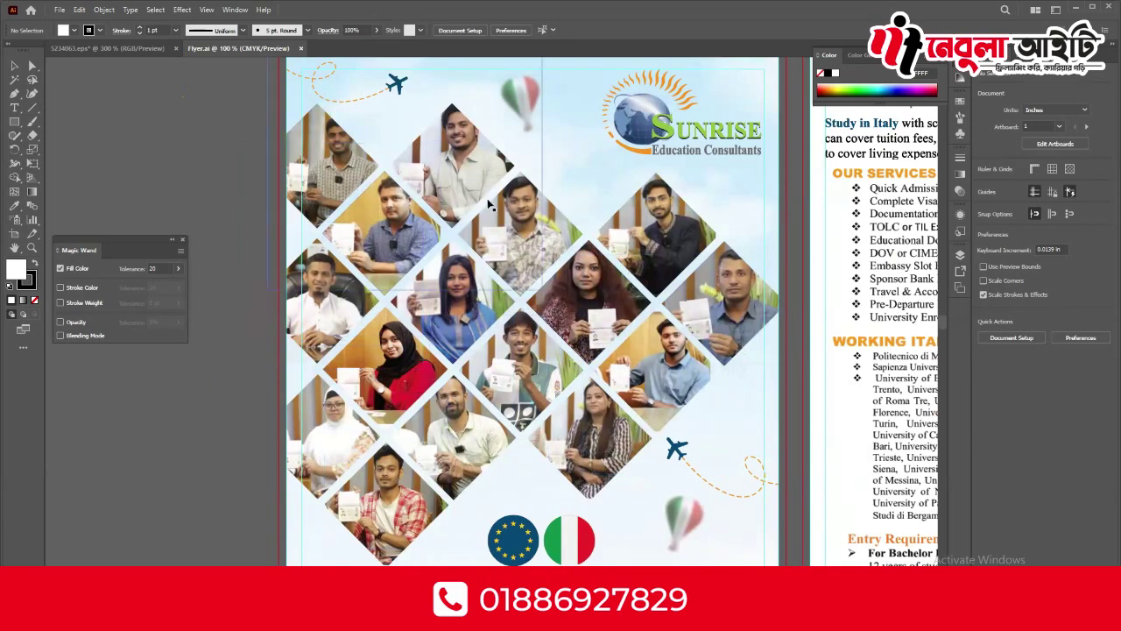
scroll(578, 333, "up", 1)
scroll(579, 333, "left", 1)
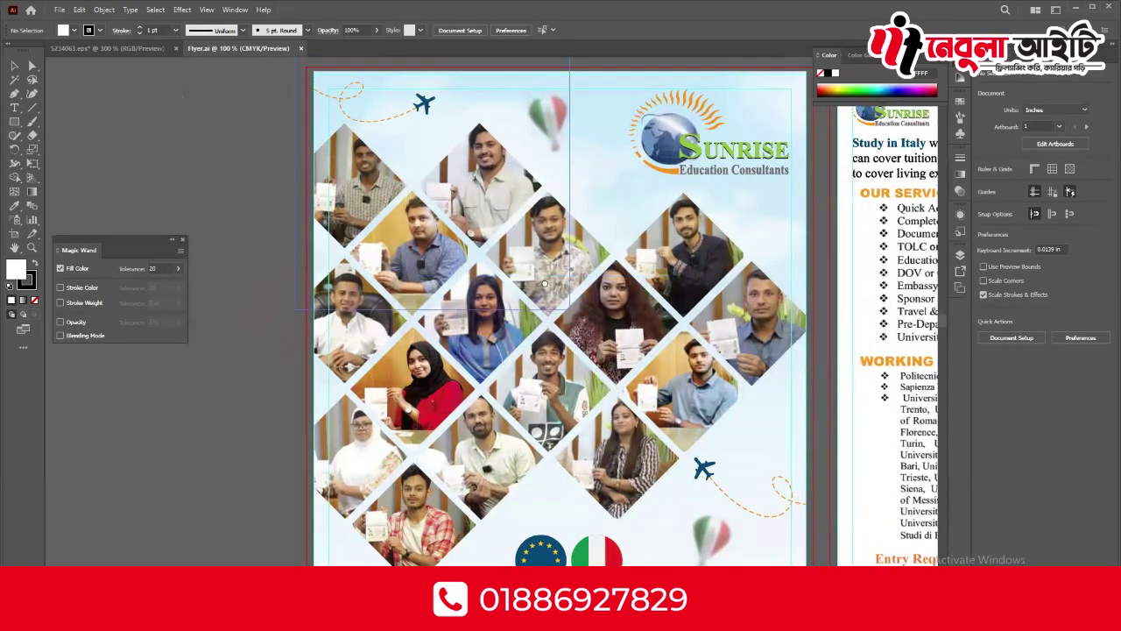
scroll(544, 283, "down", 1)
scroll(530, 293, "up", 2)
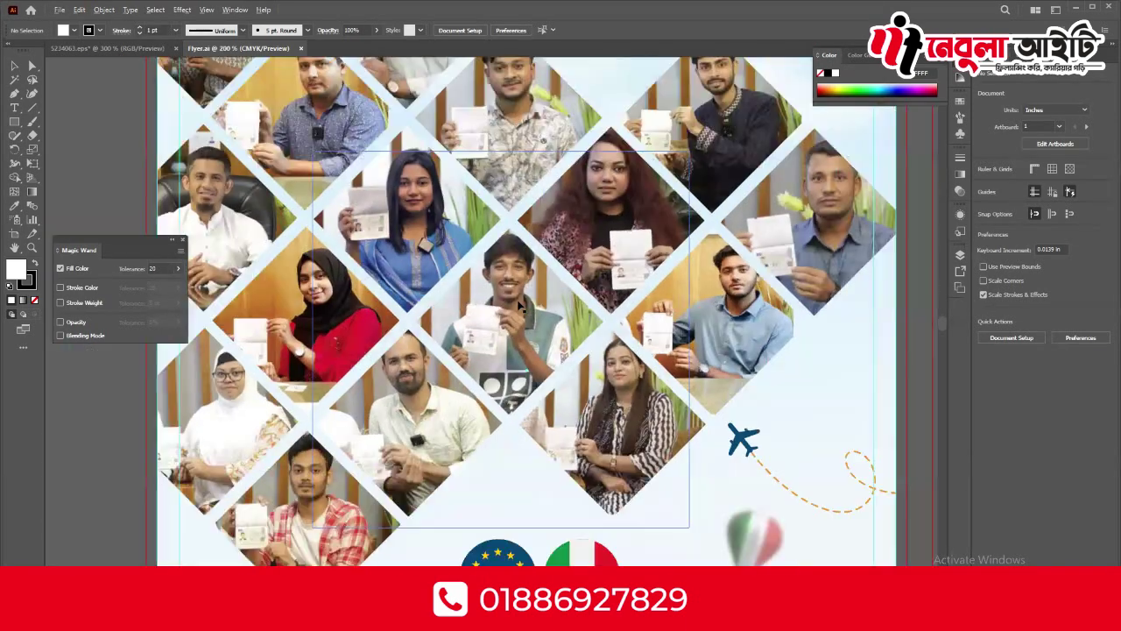
scroll(520, 304, "down", 2)
scroll(543, 298, "up", 1)
scroll(561, 297, "down", 1)
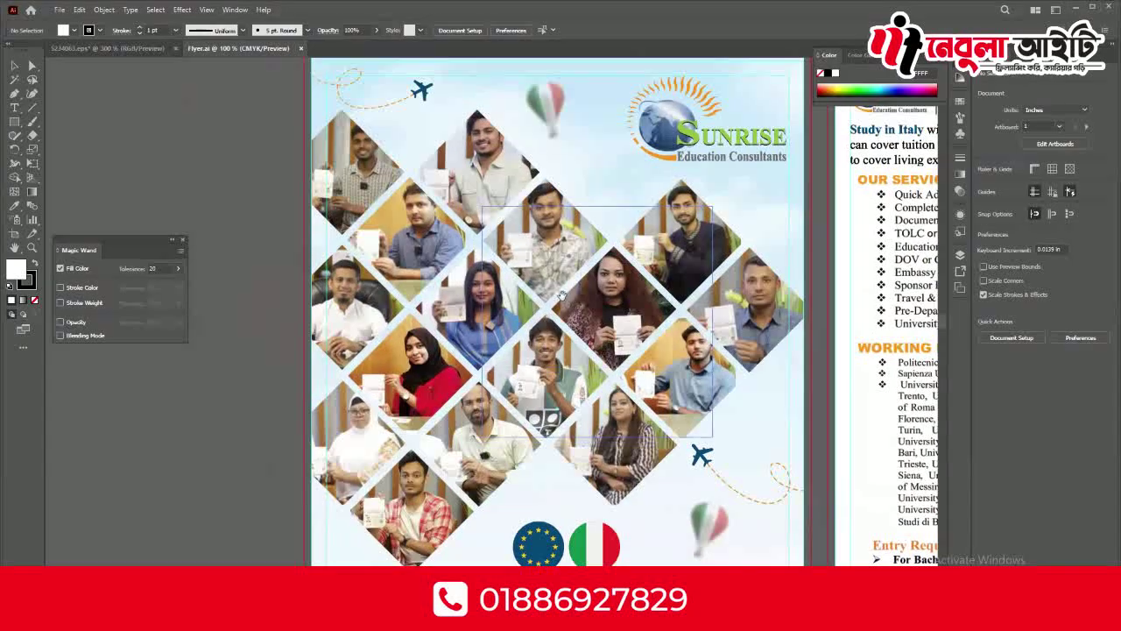
scroll(491, 263, "up", 1)
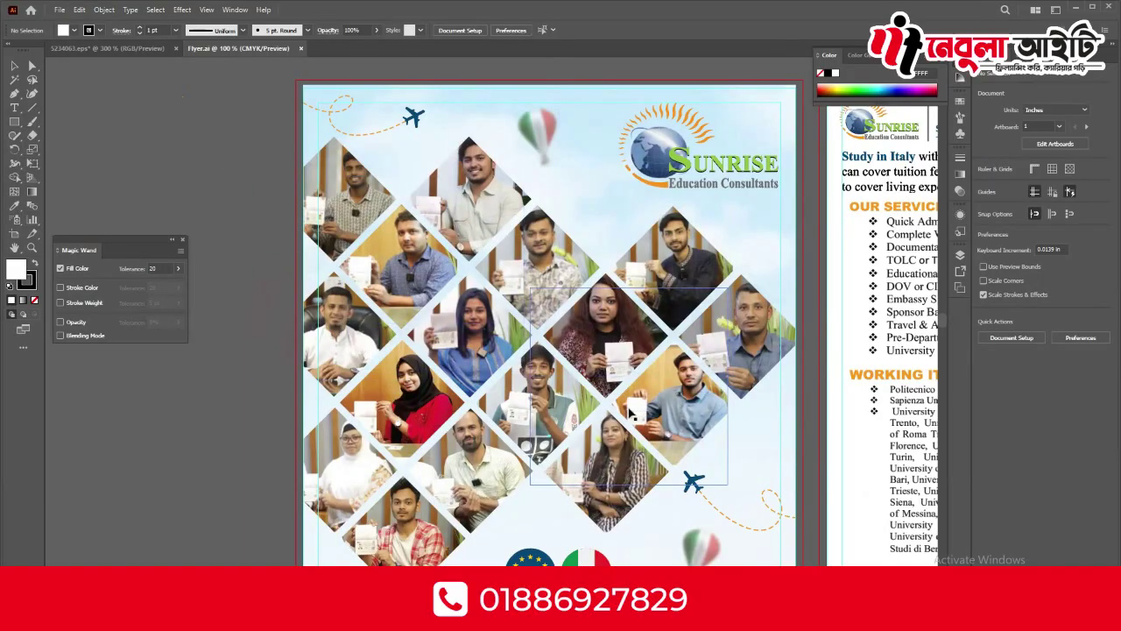
scroll(577, 394, "down", 1)
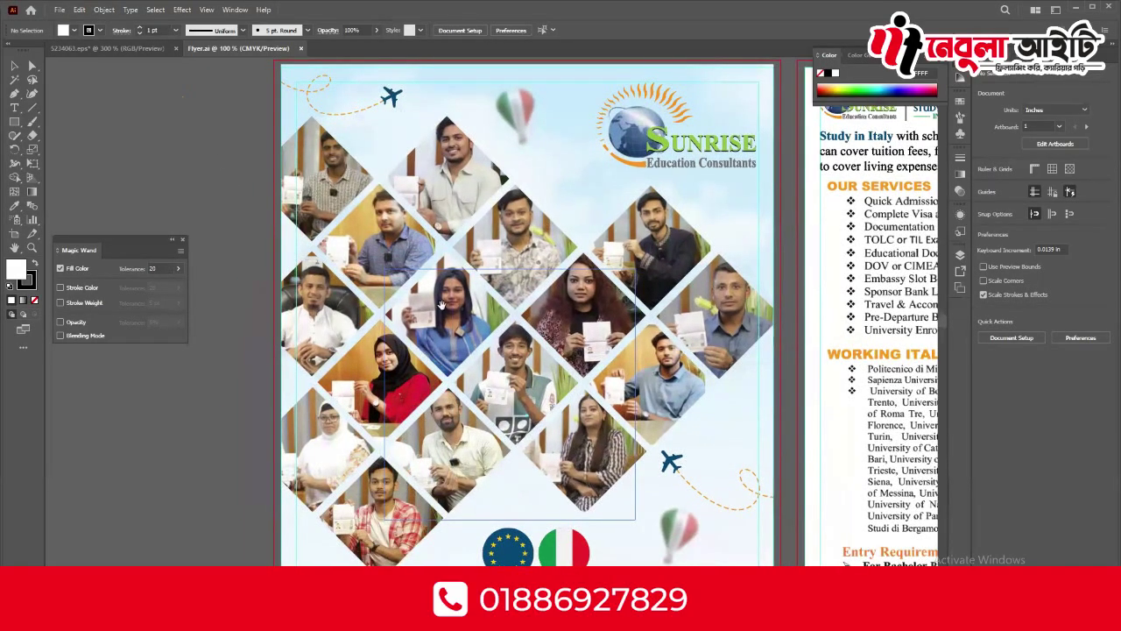
scroll(599, 342, "down", 1)
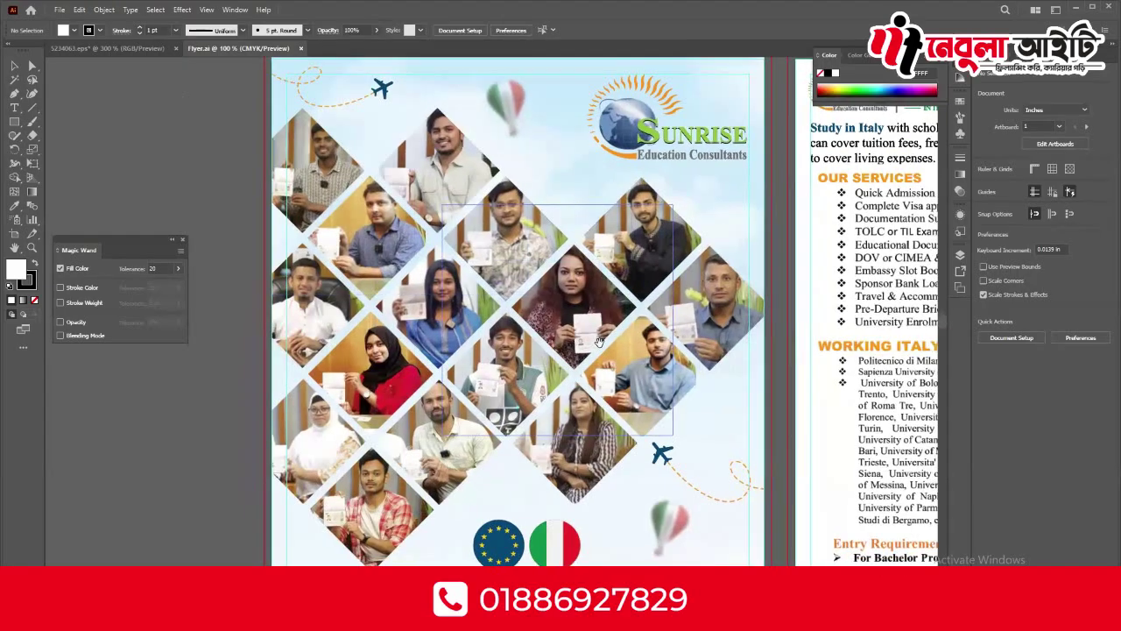
- View the Study in Italy flyer's front and back pages together to compare their layouts
scroll(600, 341, "down", 2)
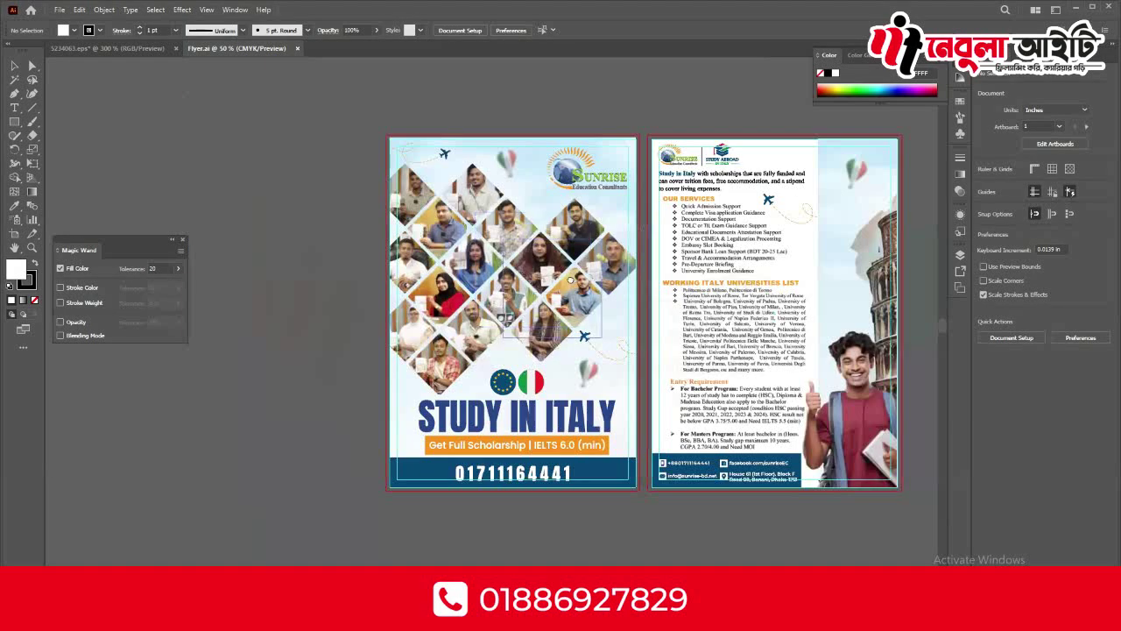
scroll(570, 280, "up", 1)
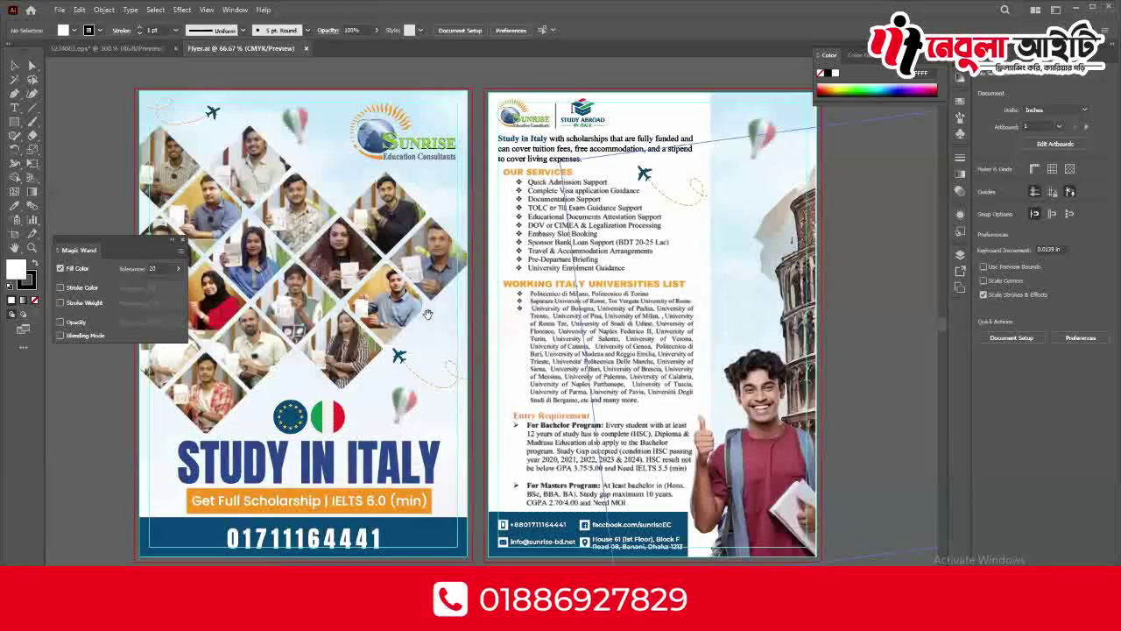
scroll(428, 313, "down", 1)
scroll(491, 324, "up", 3)
scroll(577, 342, "down", 3)
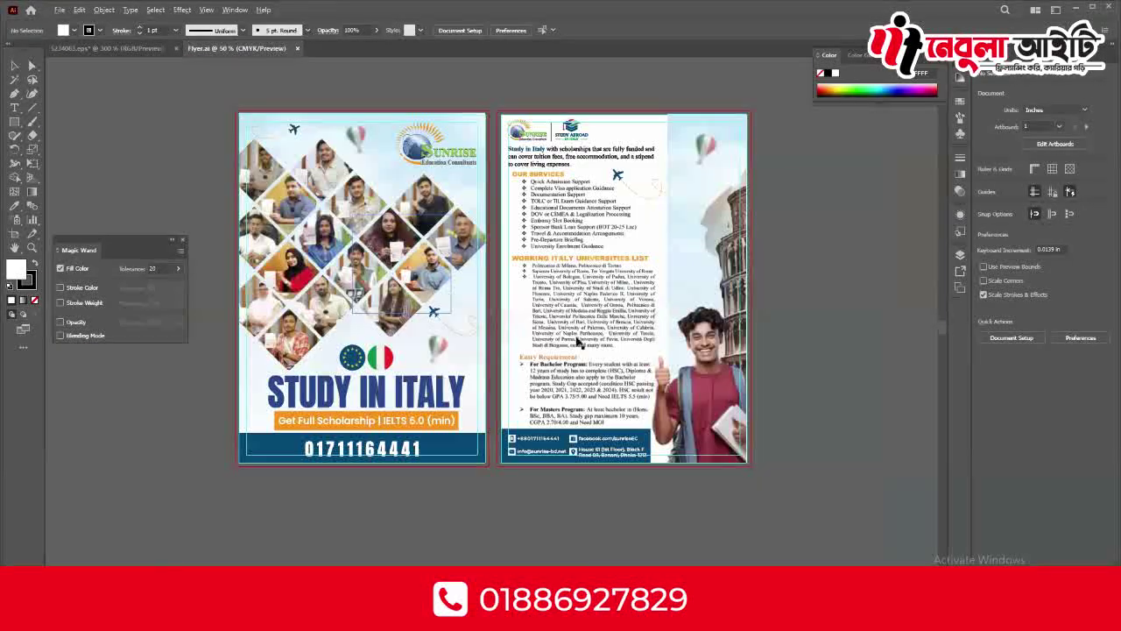
scroll(578, 341, "up", 2)
scroll(593, 260, "down", 2)
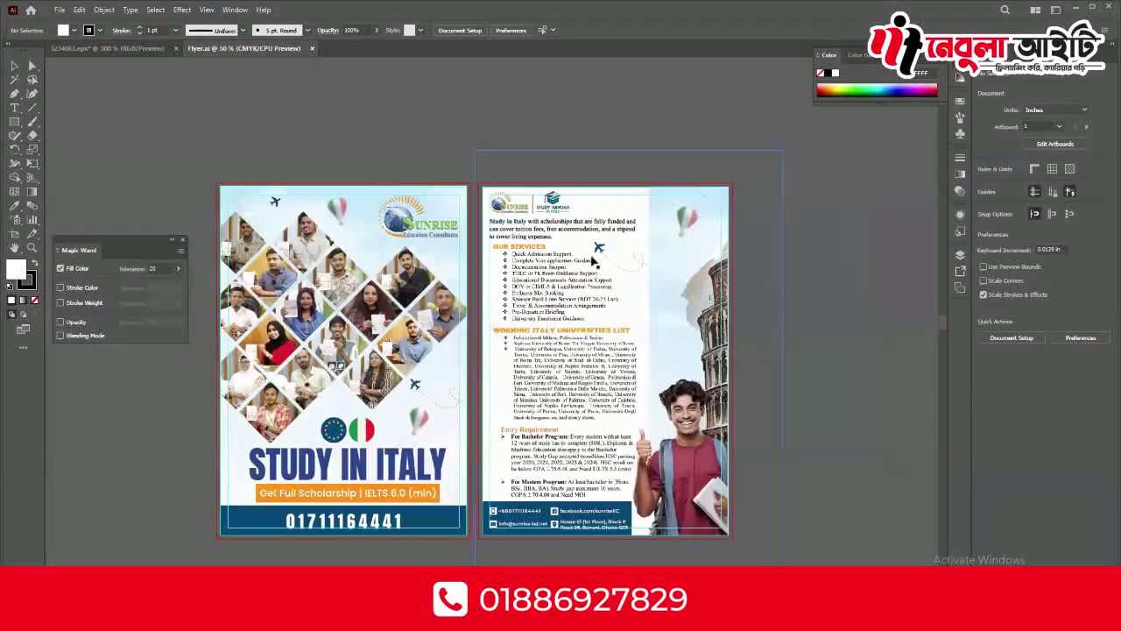
- Minimize Illustrator to return to Photoshop and bring up the earbuds banner document Untitled-1
left_click(1074, 9)
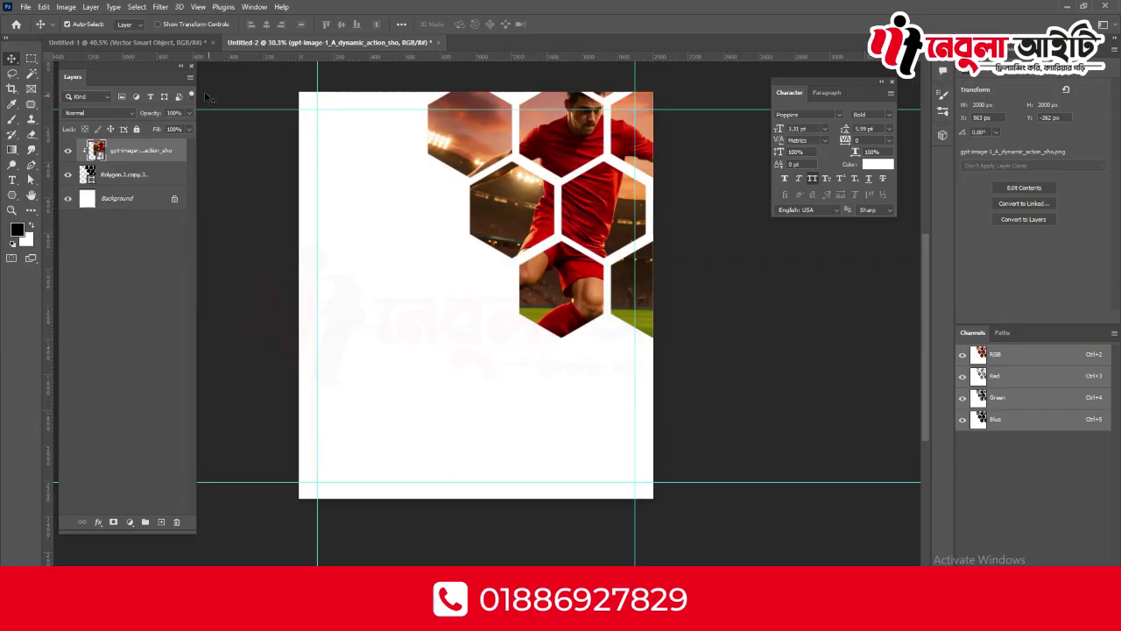
key("ctrl+Tab")
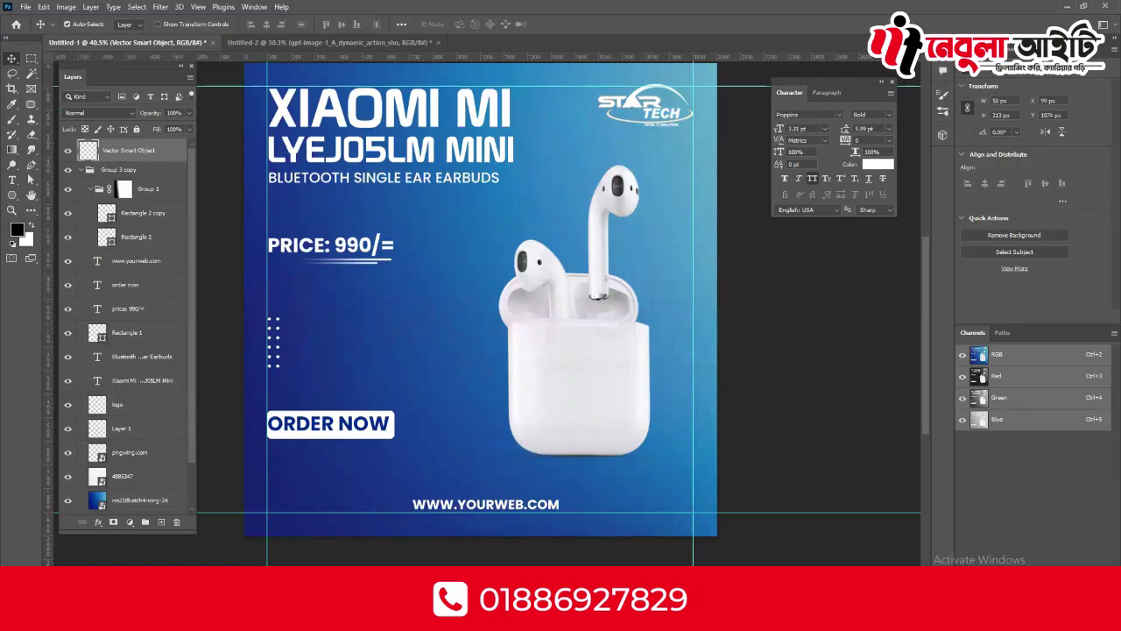
- Switch to Chrome and open the bookmarked mockup sites Mockups-Design.com, ZippyPixels, Dealjumbo and MockupsJar in separate tabs
key("alt+Tab")
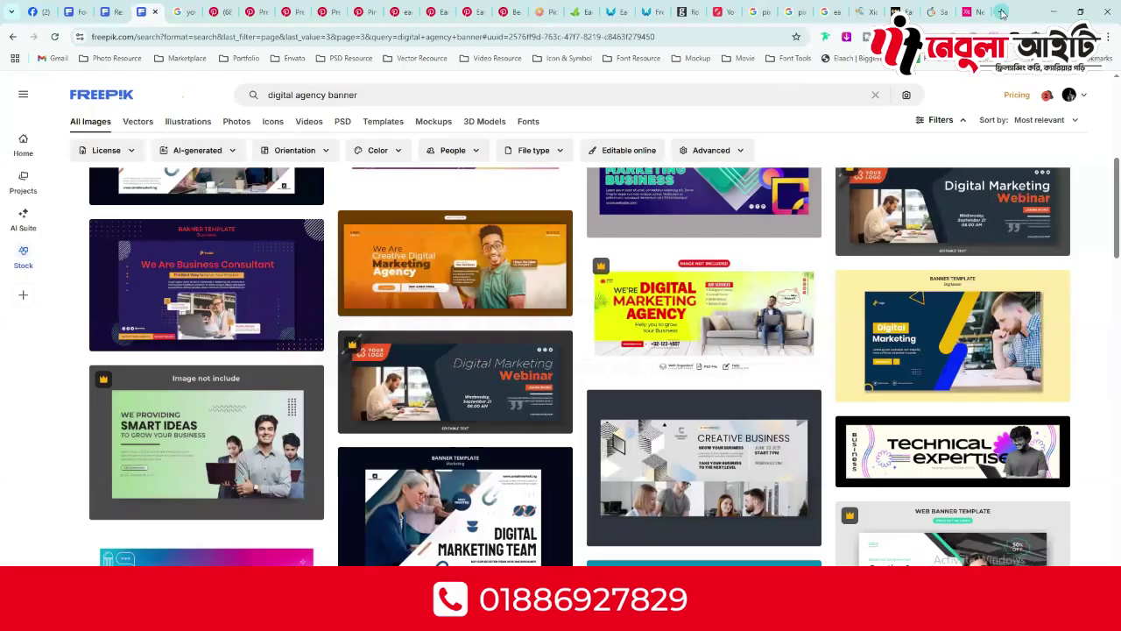
key("ctrl+t")
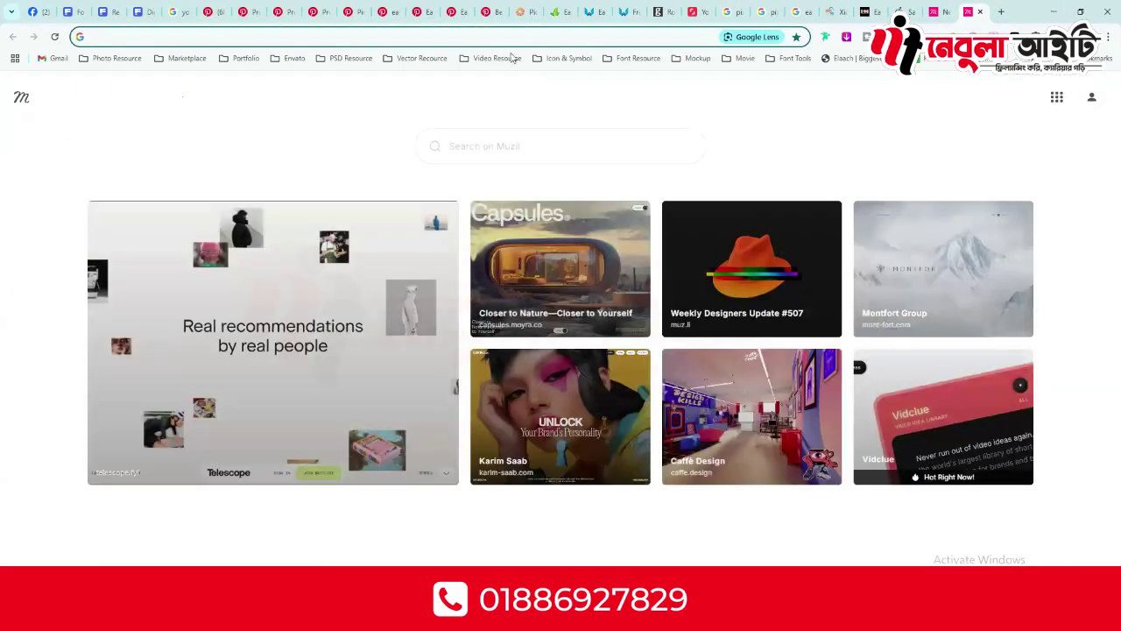
left_click(694, 57)
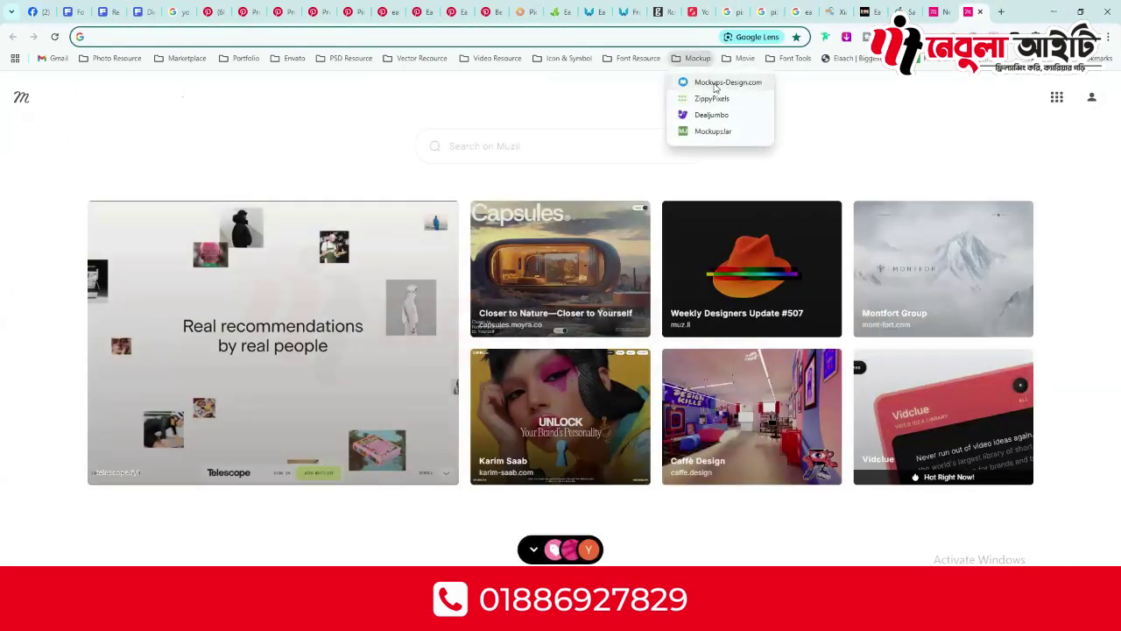
left_click(692, 77)
left_click(688, 58)
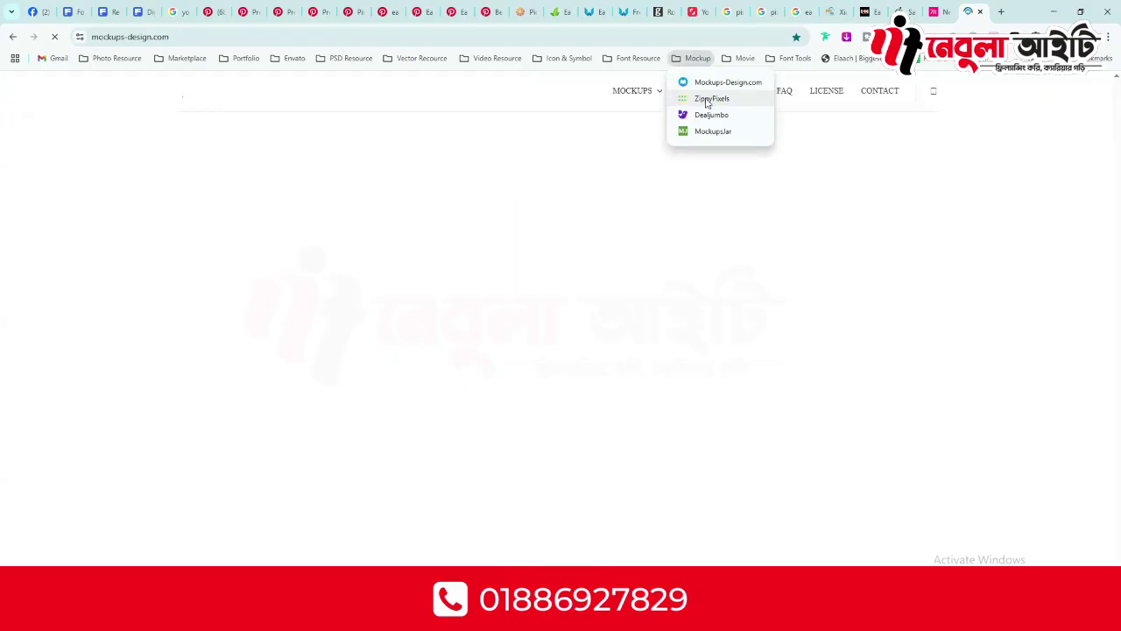
left_click(712, 99)
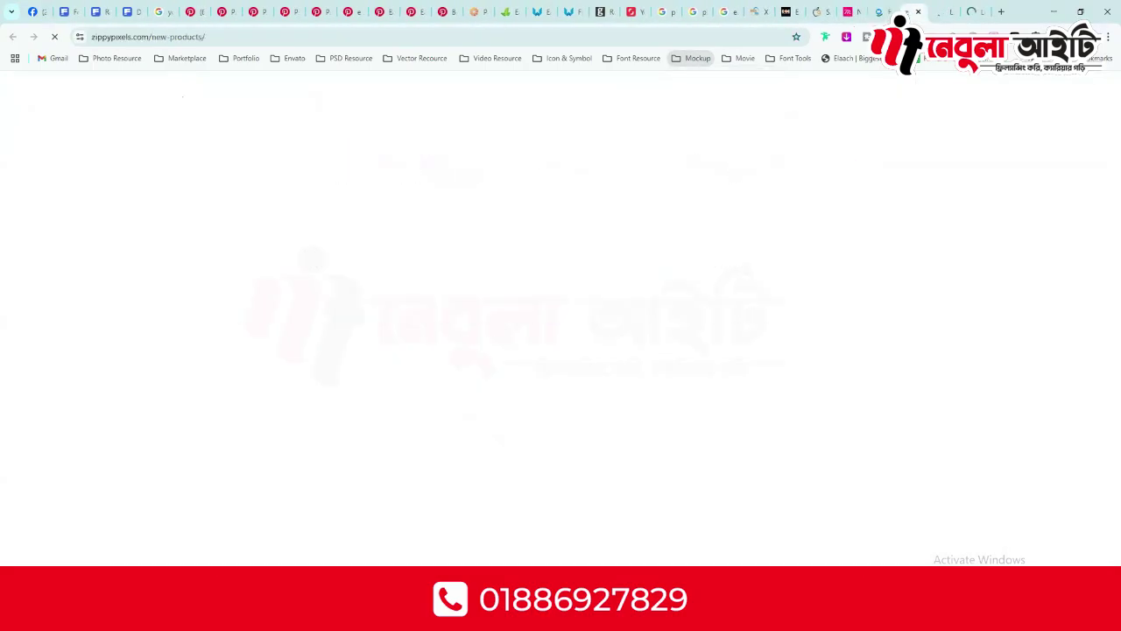
- Look through the latest free premium mockups on the Mockups-Design.com home page
left_click(880, 11)
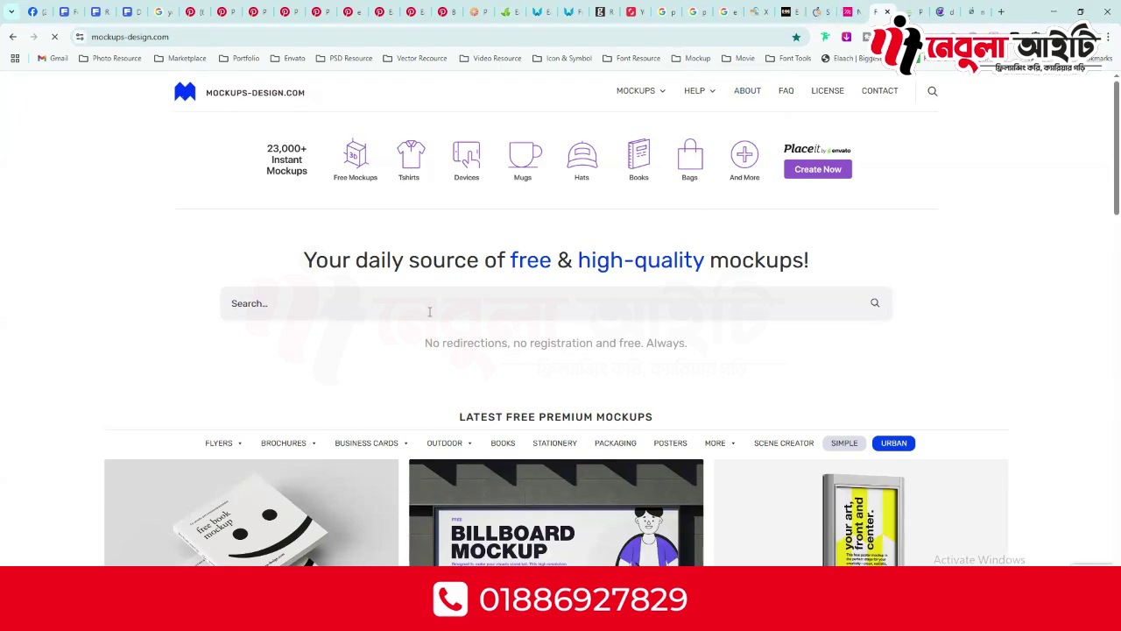
scroll(767, 328, "down", 3)
scroll(767, 327, "down", 3)
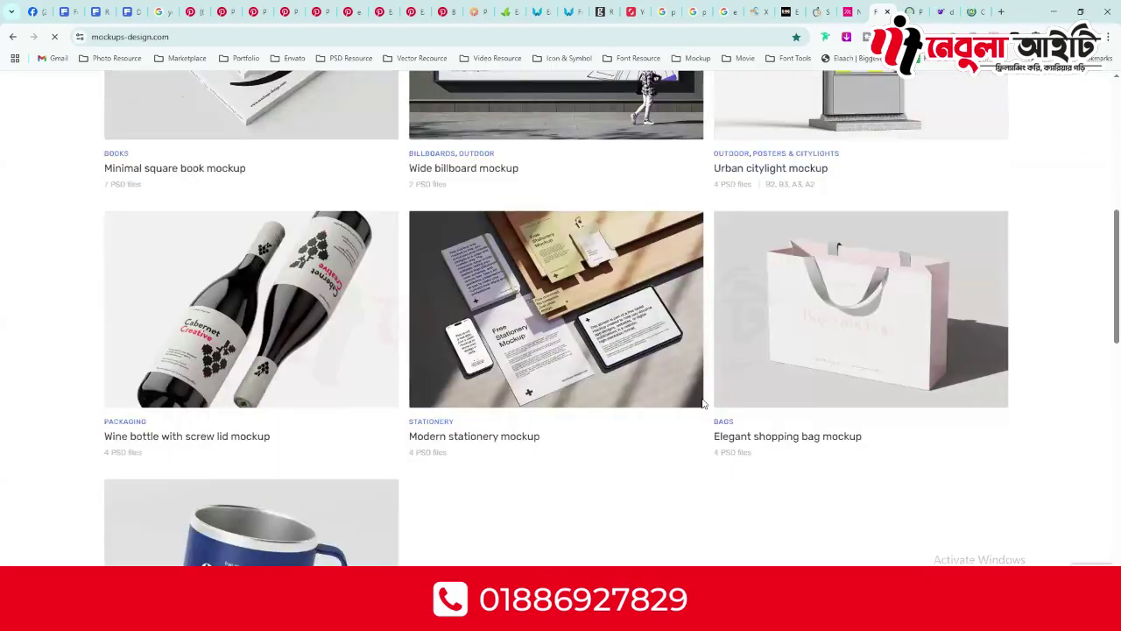
scroll(632, 195, "up", 7)
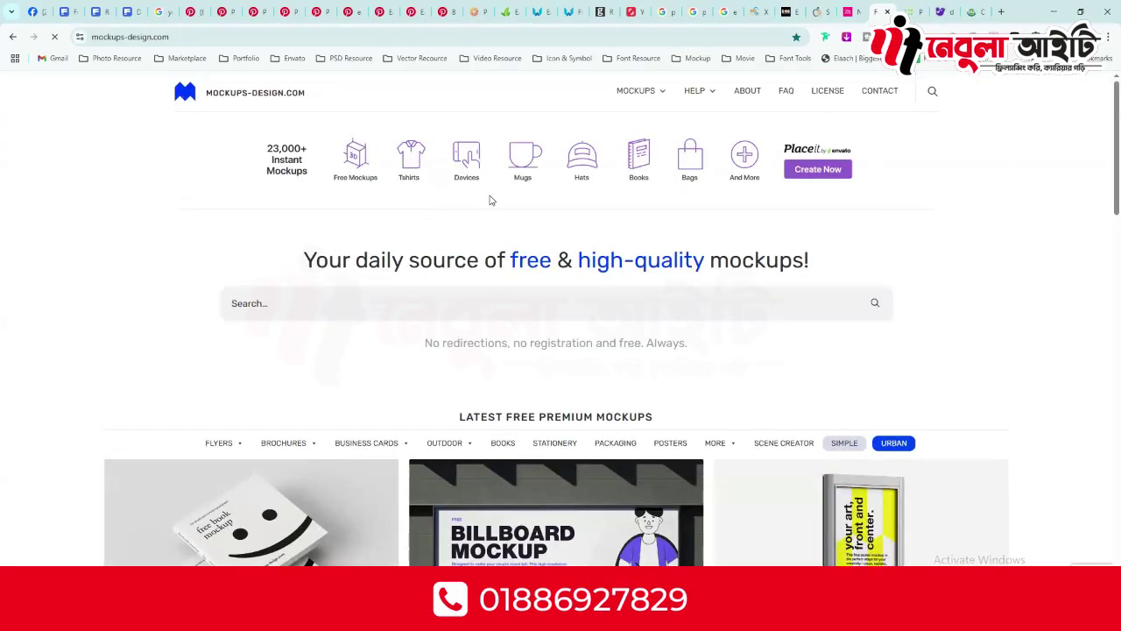
- Look through the new products on ZippyPixels and view its Packaging mockup categories
left_click(911, 11)
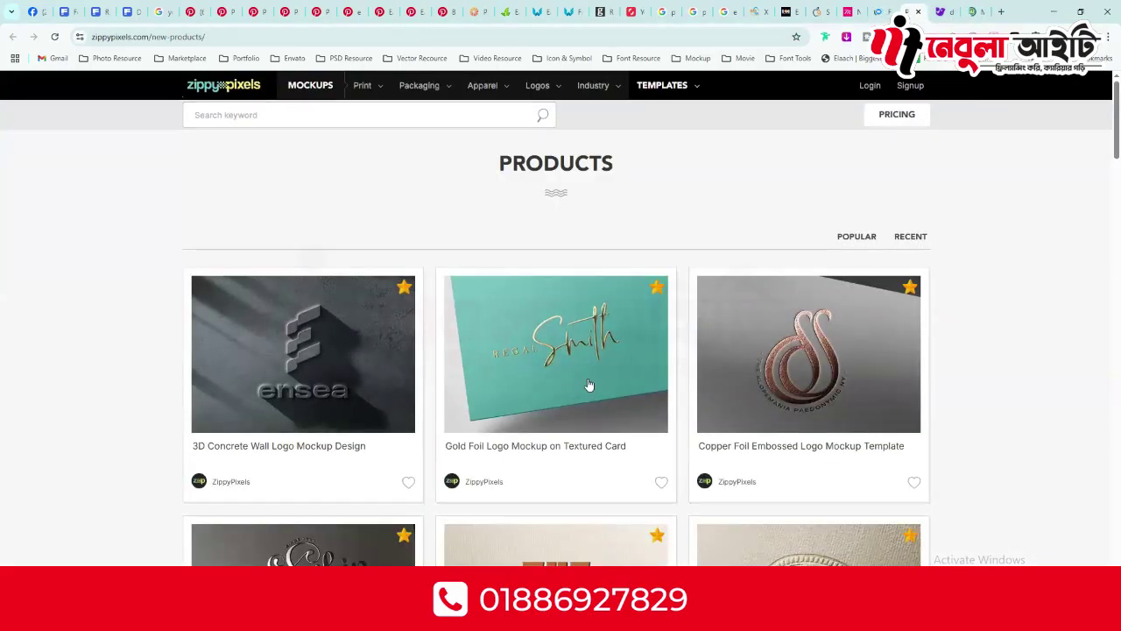
scroll(653, 395, "down", 2)
scroll(596, 376, "down", 2)
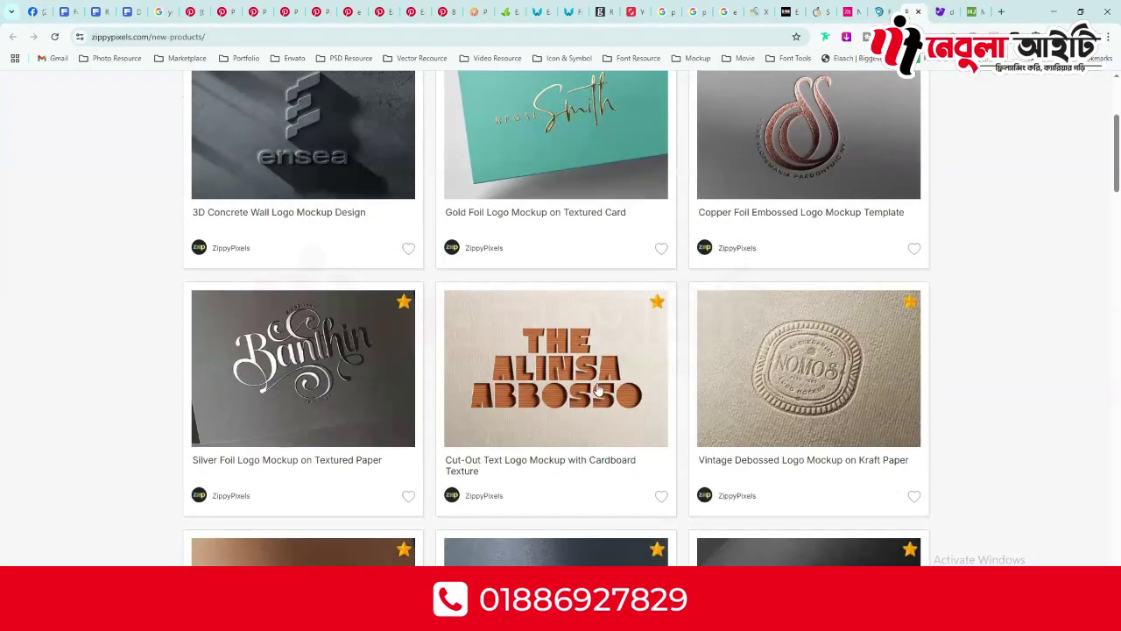
scroll(848, 380, "down", 4)
scroll(486, 141, "up", 7)
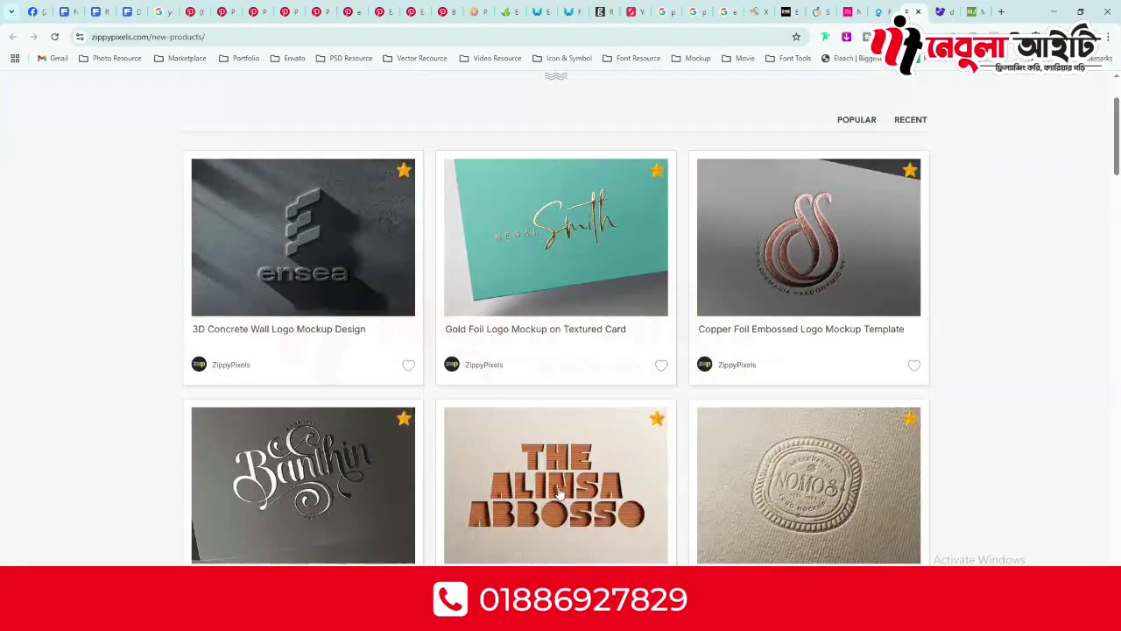
mouse_move(372, 94)
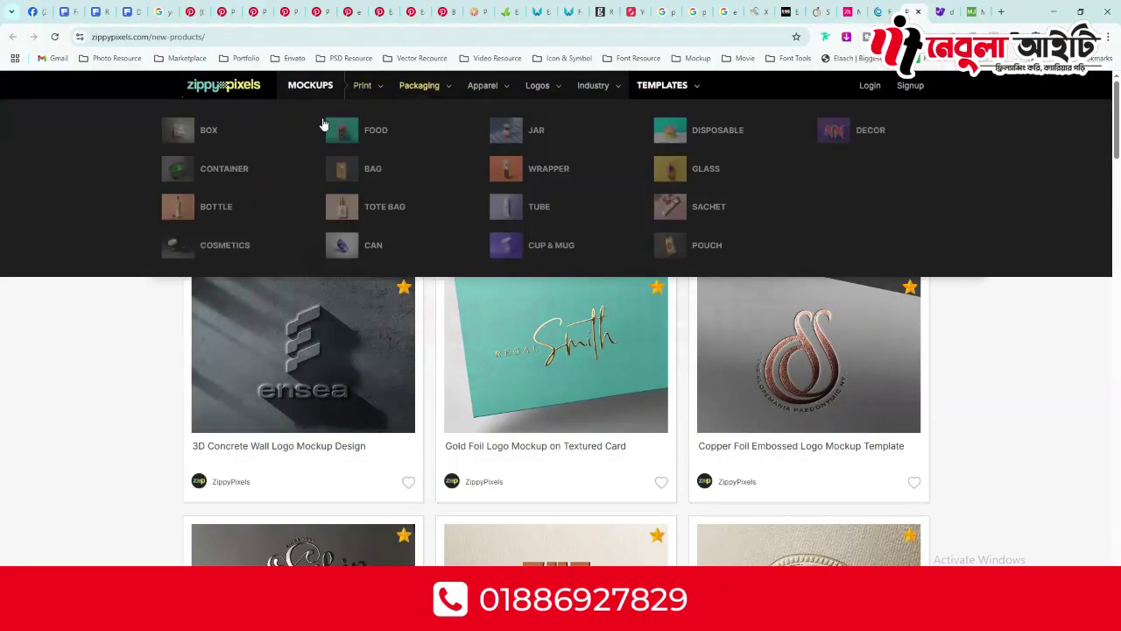
- Search ZippyPixels for "logo" and look through the resulting logo mockups
left_click(237, 119)
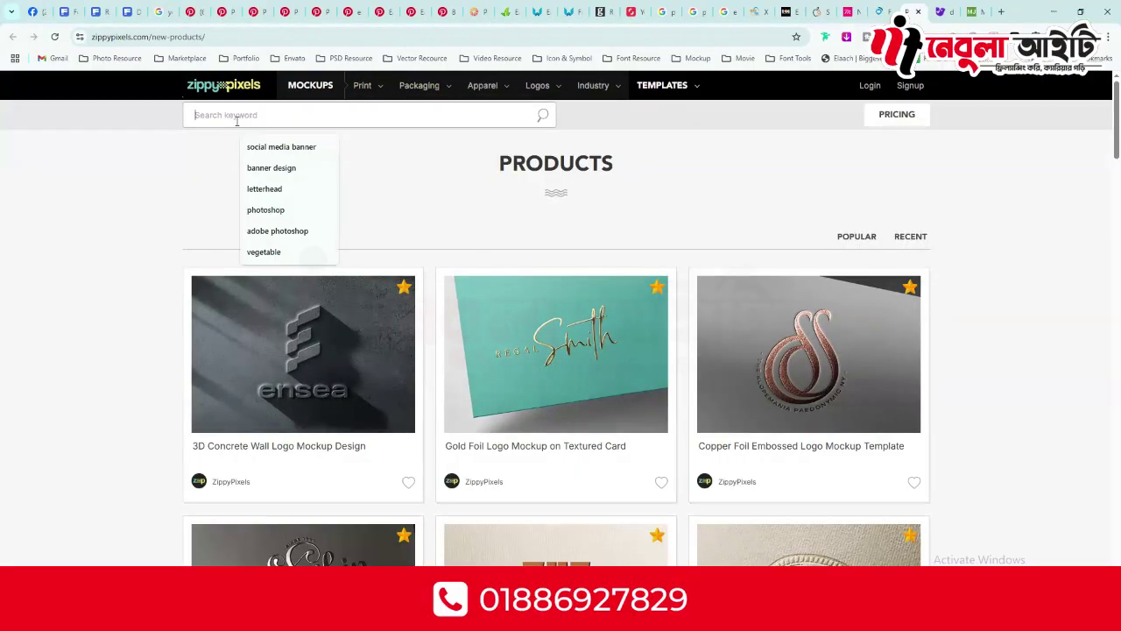
type("logo")
key("Return")
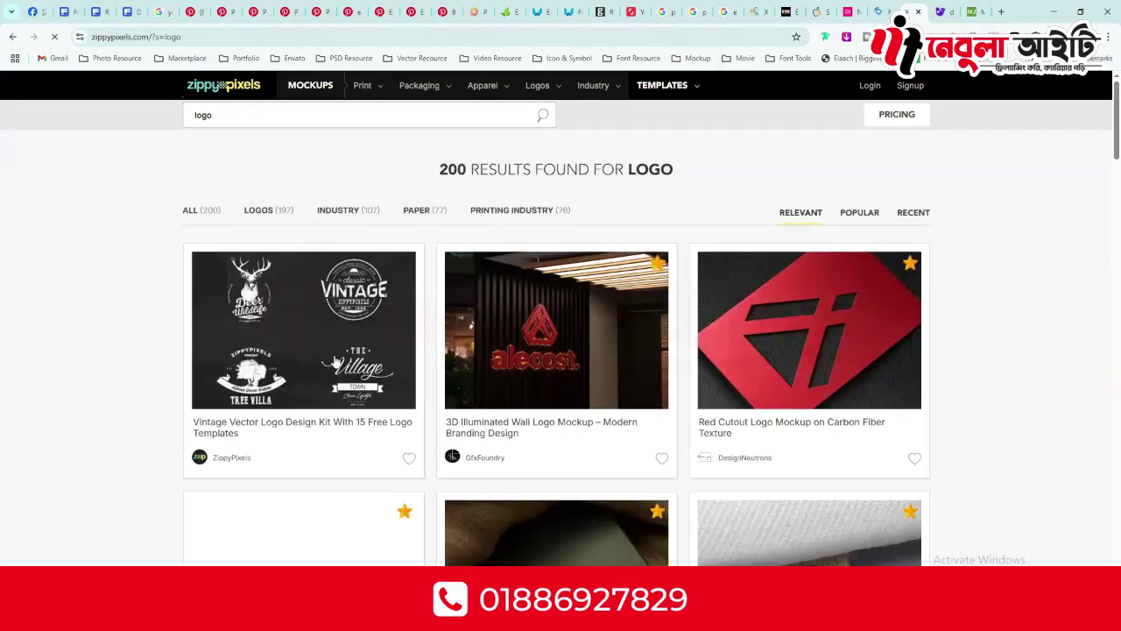
scroll(335, 362, "down", 3)
scroll(373, 374, "down", 2)
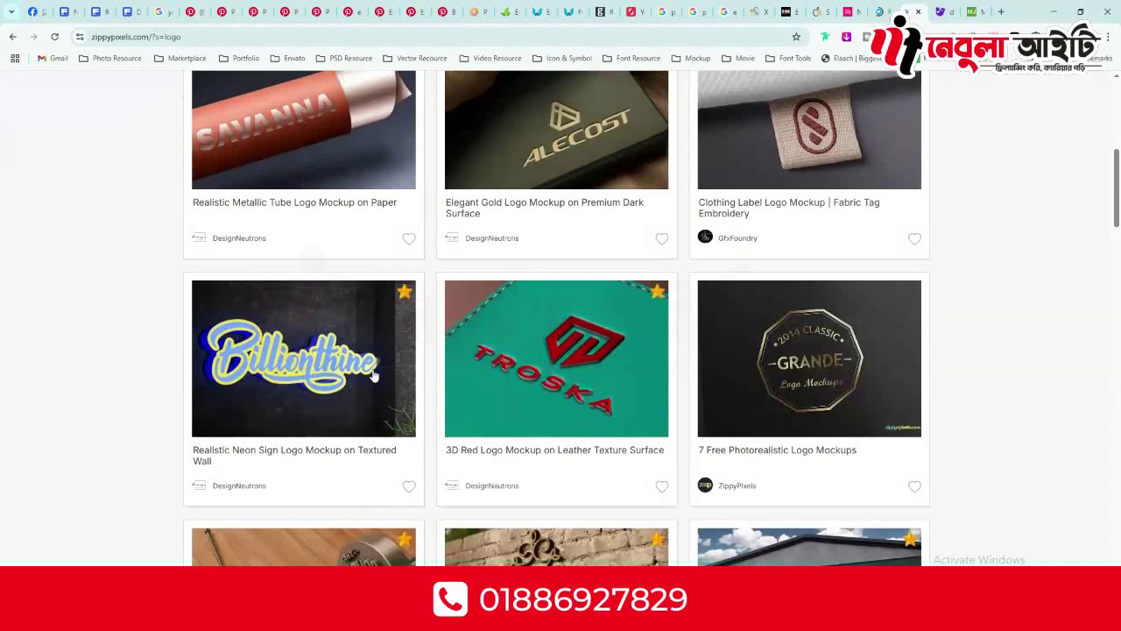
- Look through the Free Mock-ups freebies listing on Dealjumbo
left_click(940, 12)
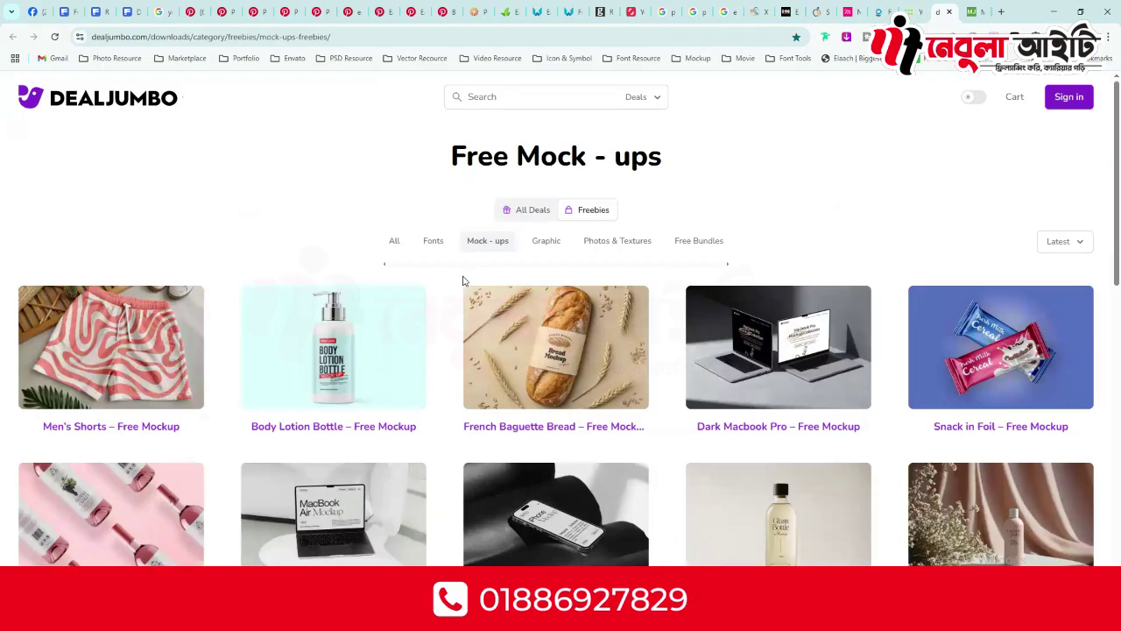
scroll(465, 331, "down", 2)
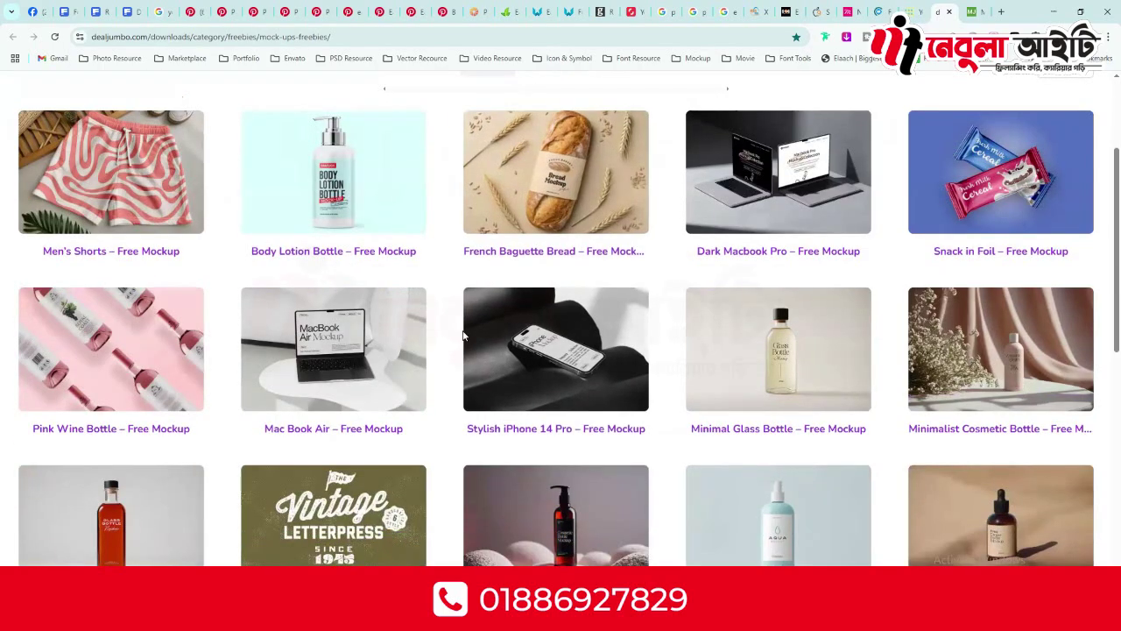
scroll(464, 336, "down", 1)
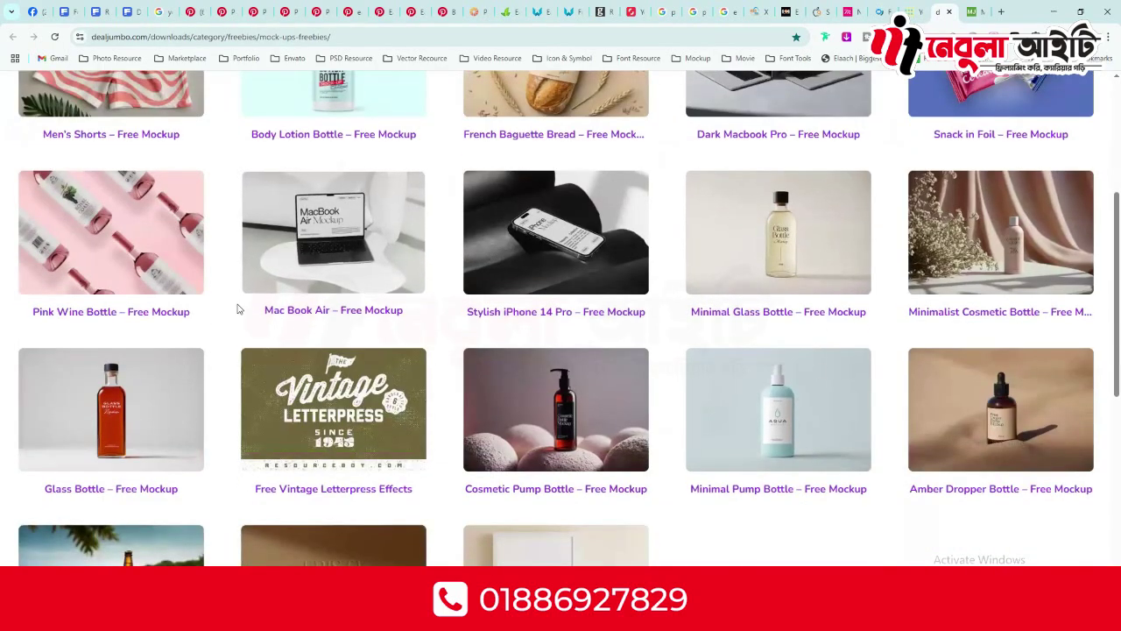
scroll(490, 368, "down", 3)
scroll(613, 370, "up", 3)
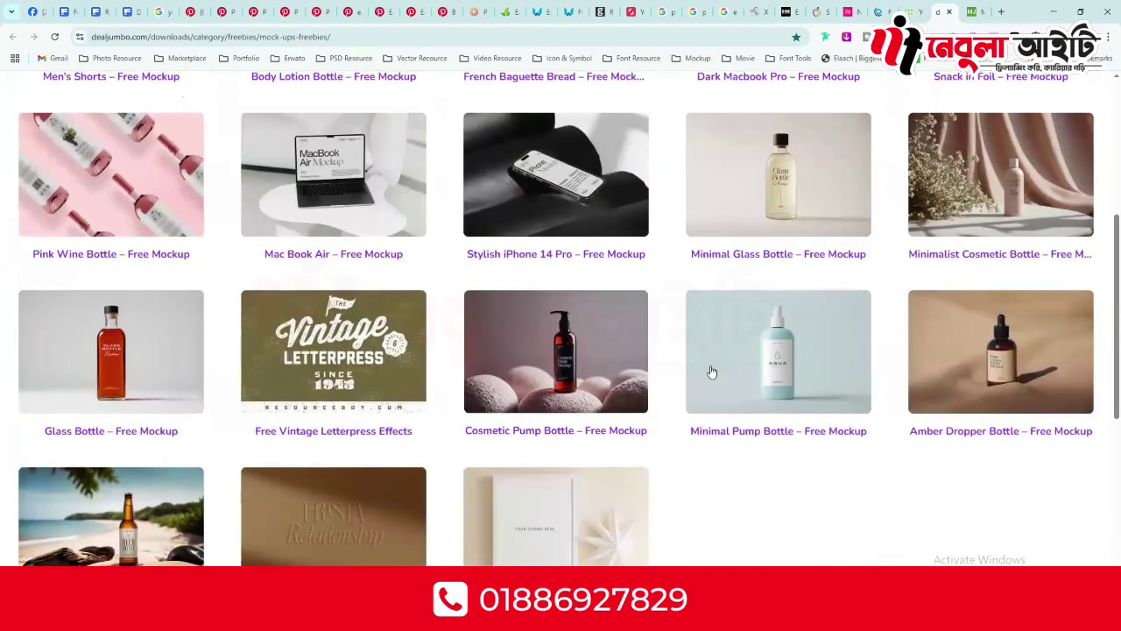
scroll(771, 263, "up", 5)
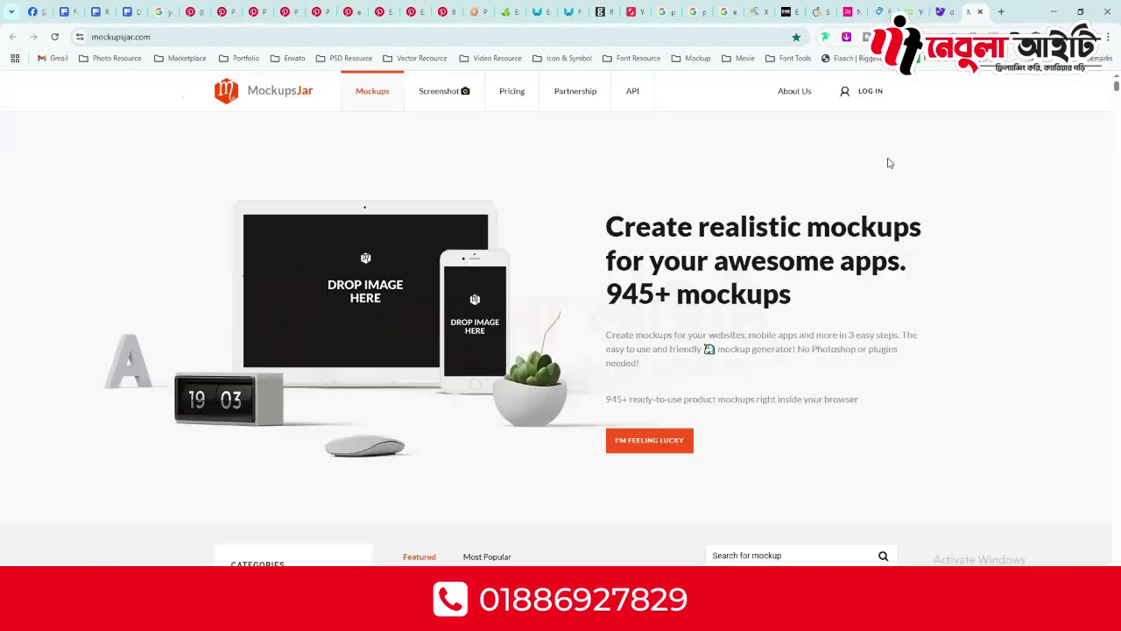
- Look through the mockup categories and featured mockups on the MockupsJar home page
scroll(465, 393, "down", 5)
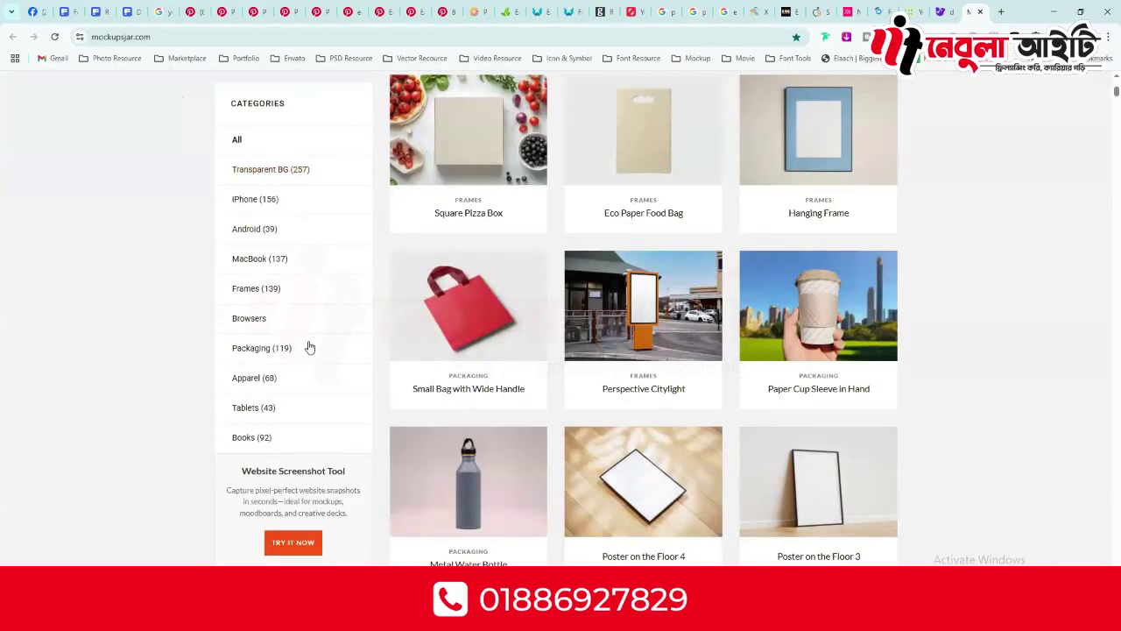
scroll(487, 425, "up", 1)
scroll(250, 238, "up", 2)
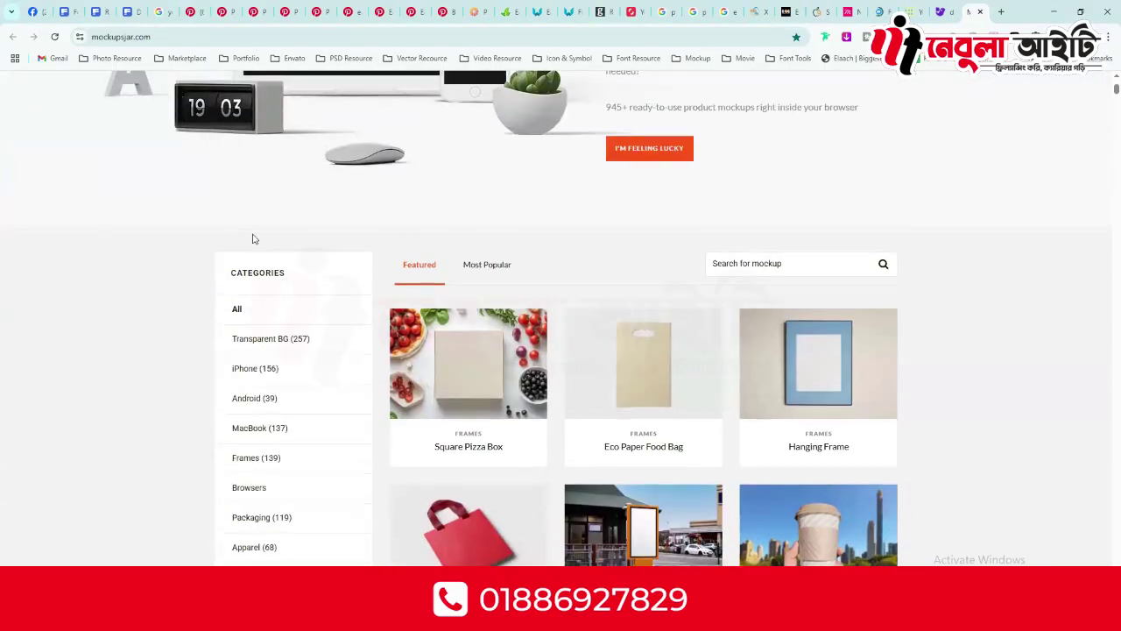
scroll(267, 187, "down", 2)
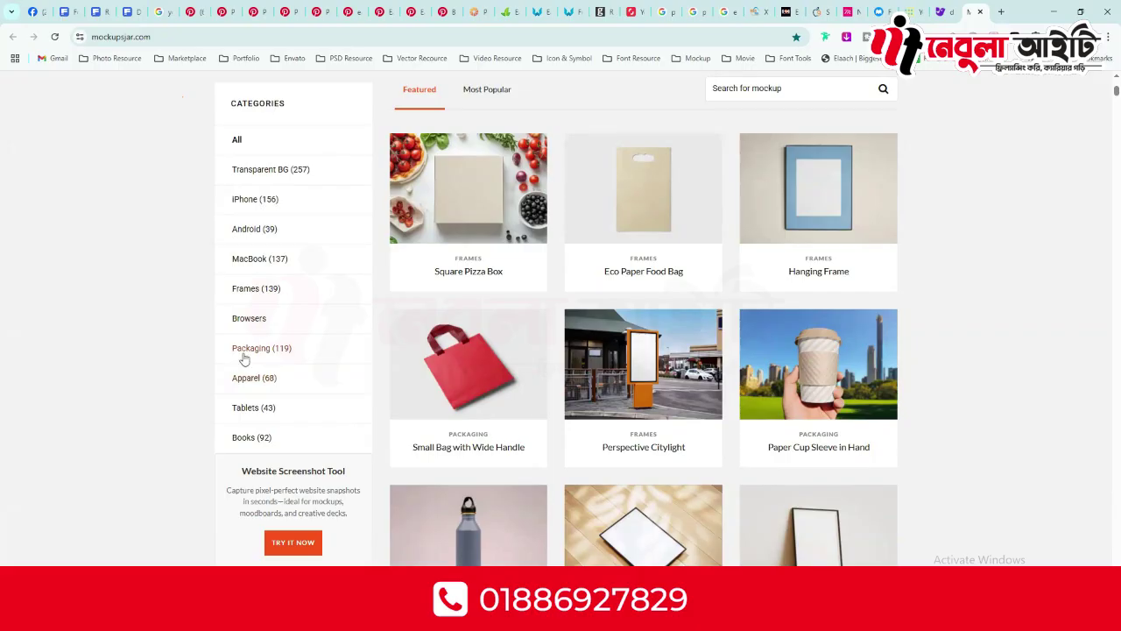
- View the Packaging category on MockupsJar and look through its bag, jar, bottle and poster mockups
scroll(542, 326, "down", 6)
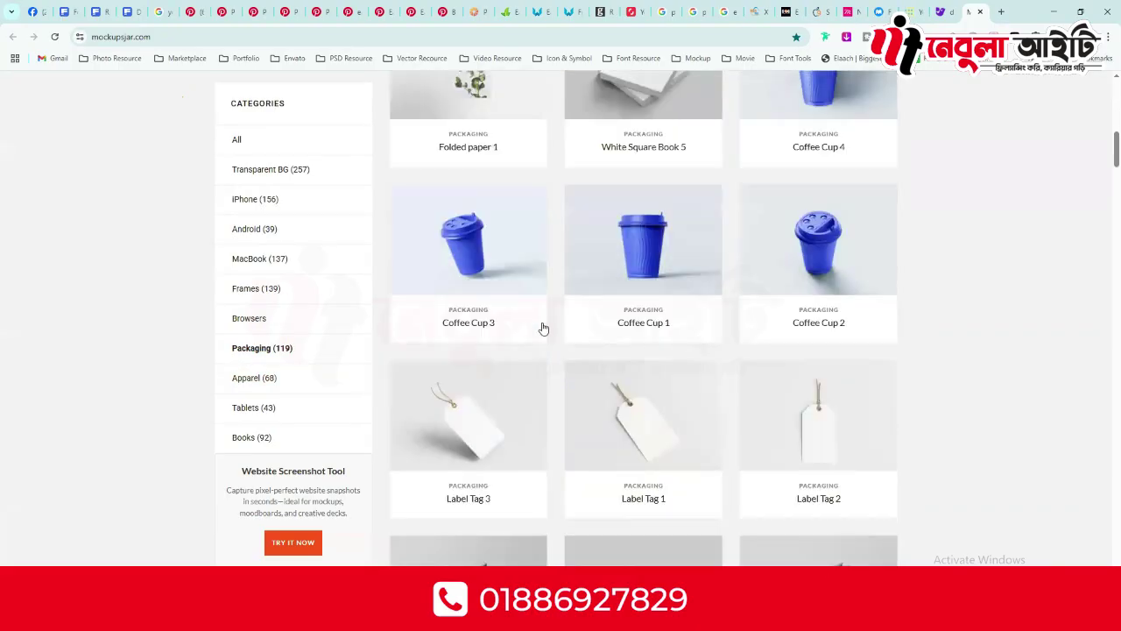
scroll(543, 329, "down", 1)
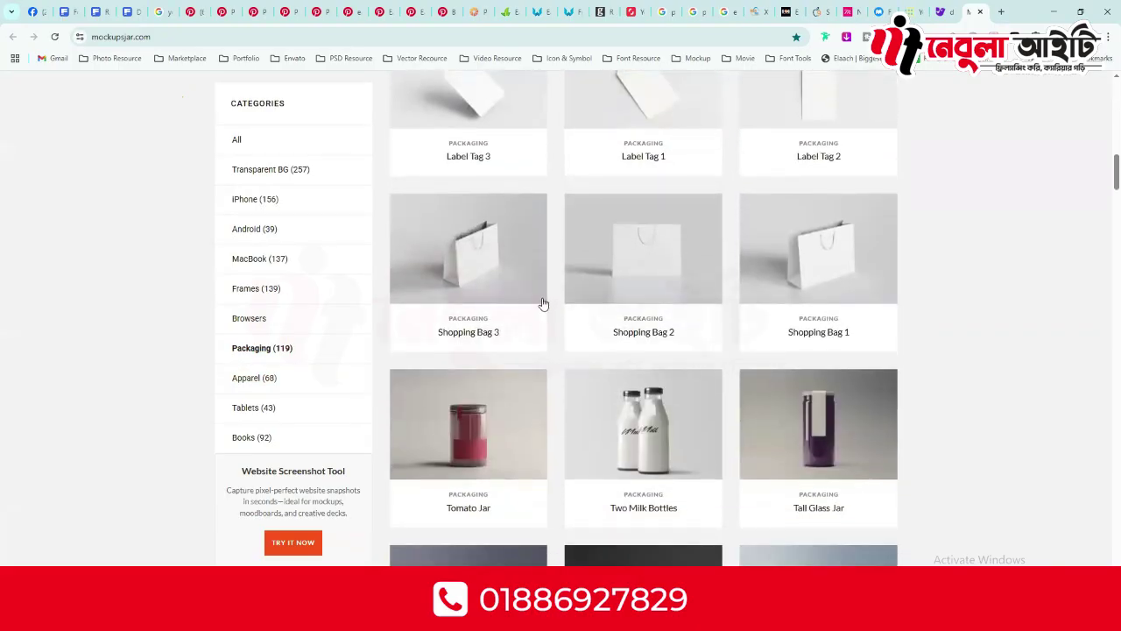
scroll(544, 303, "down", 4)
scroll(739, 313, "down", 2)
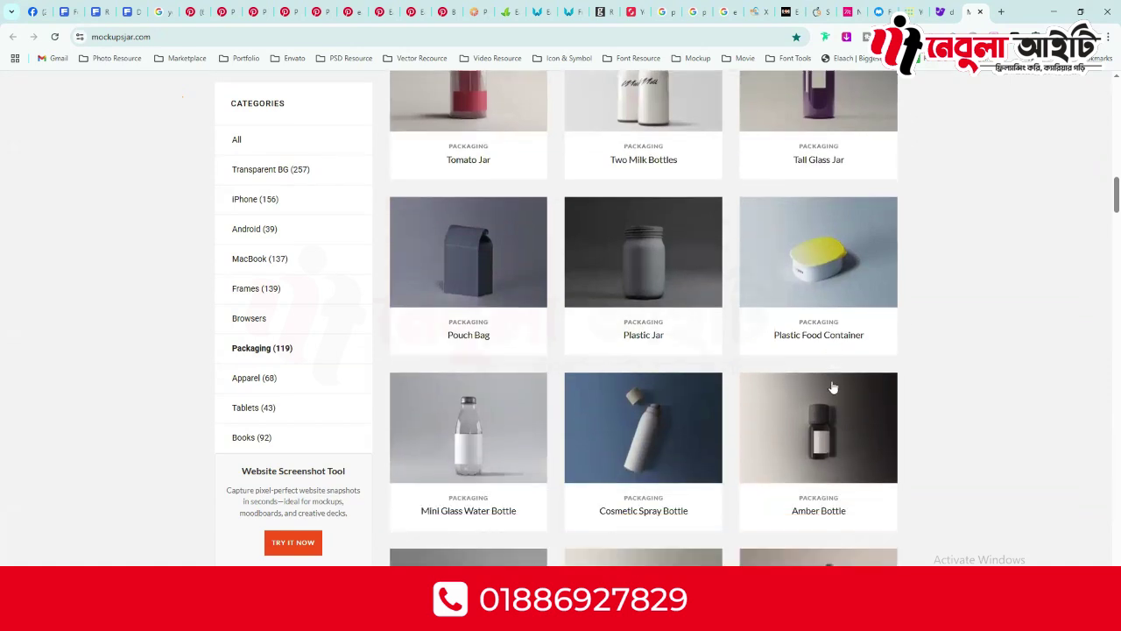
scroll(834, 388, "down", 2)
scroll(873, 207, "down", 8)
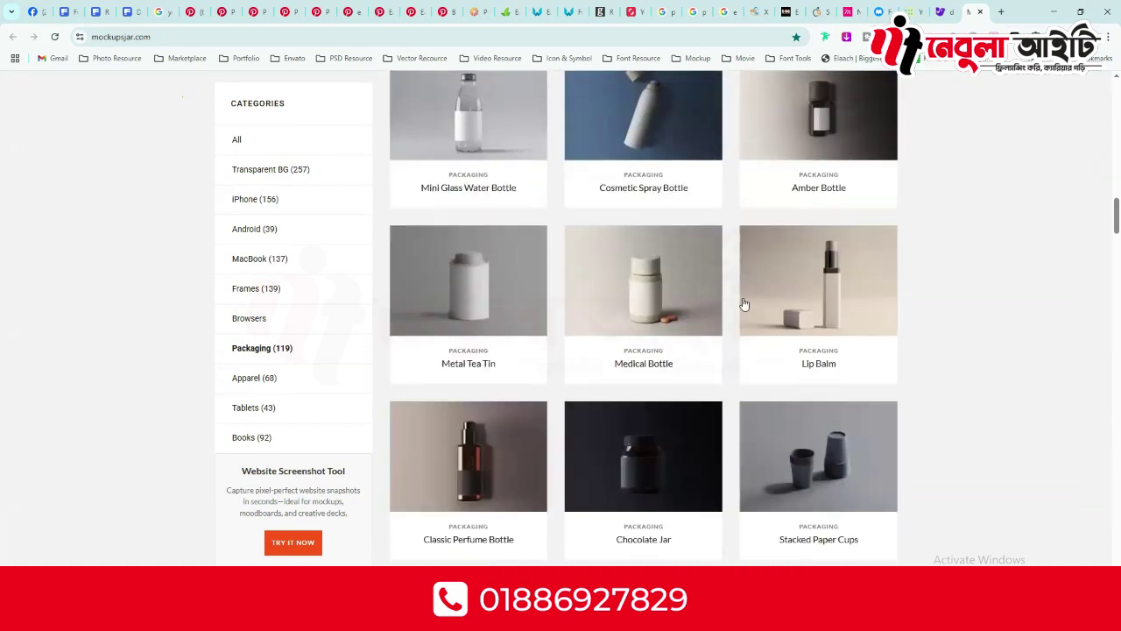
scroll(830, 390, "down", 3)
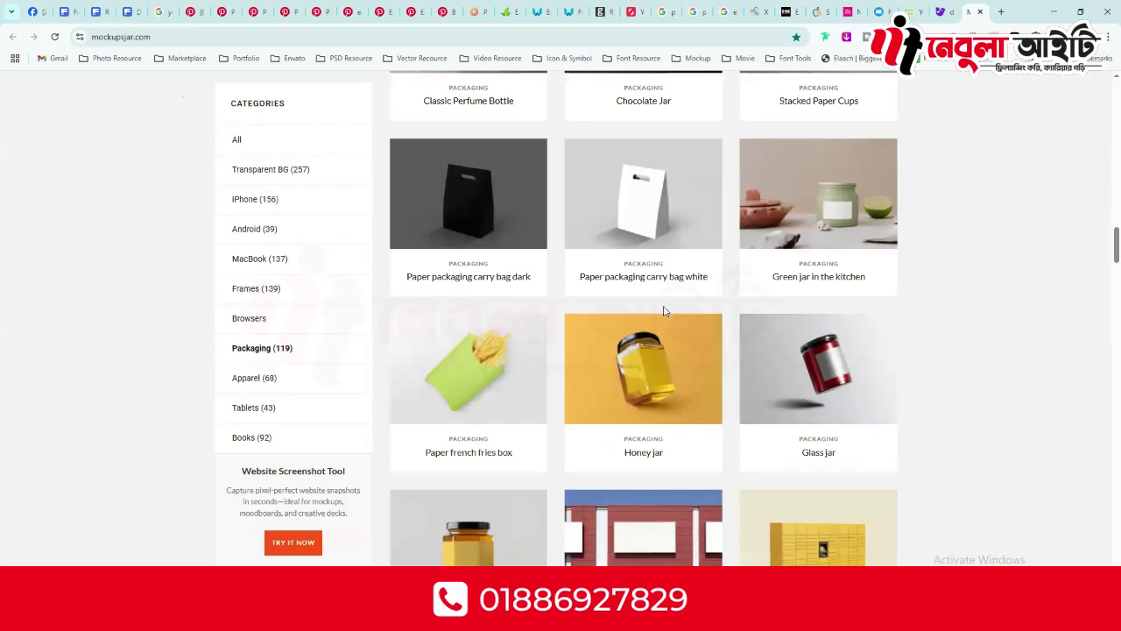
scroll(664, 311, "down", 2)
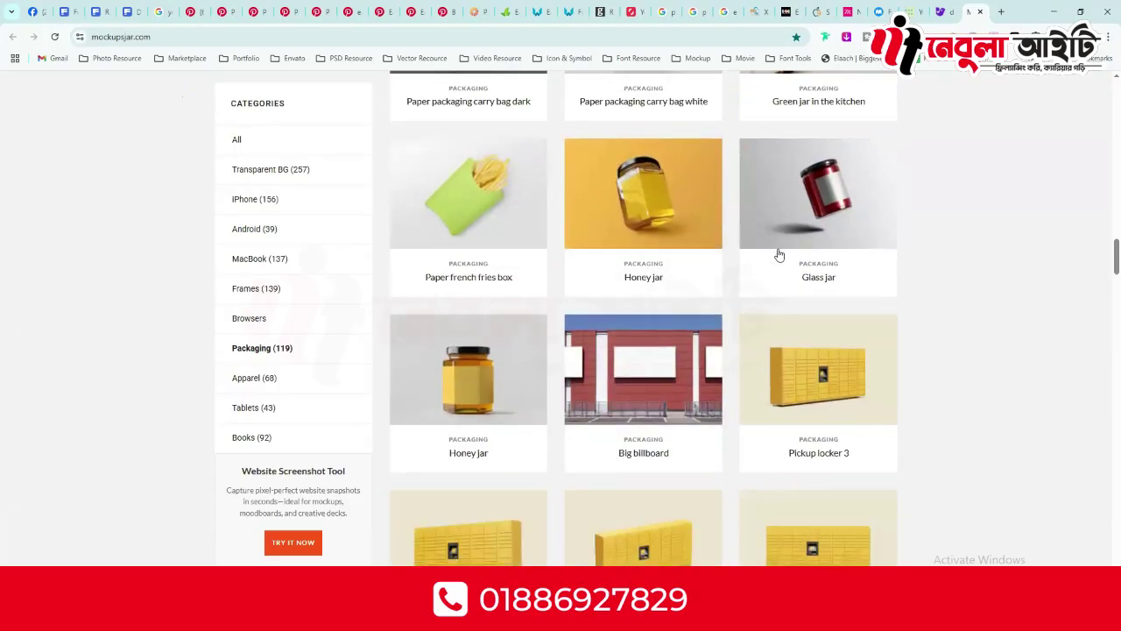
scroll(528, 297, "down", 4)
scroll(753, 306, "down", 12)
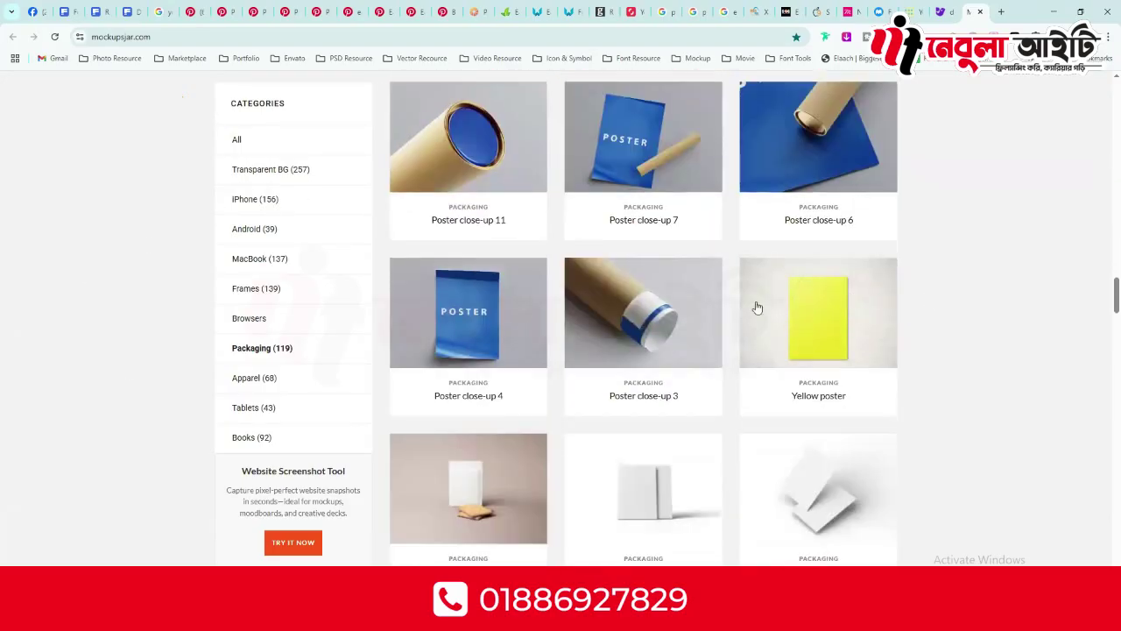
scroll(858, 386, "up", 7)
scroll(863, 351, "up", 15)
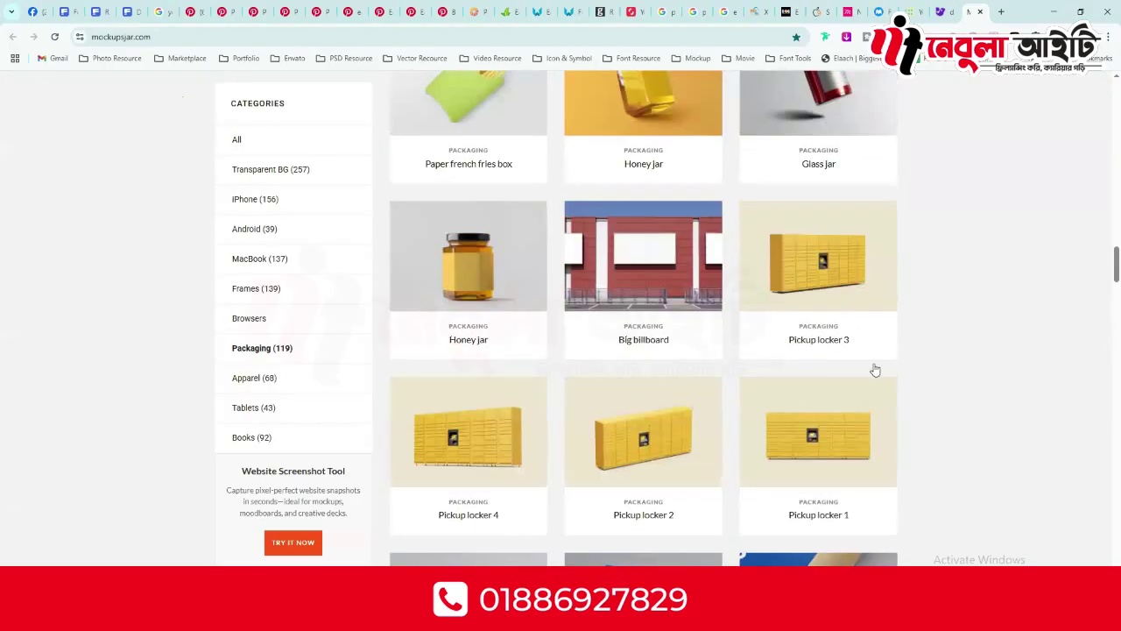
- Switch to Freepik and search for "social media banner mockup"
left_click(96, 11)
left_click(383, 96)
type("social media ")
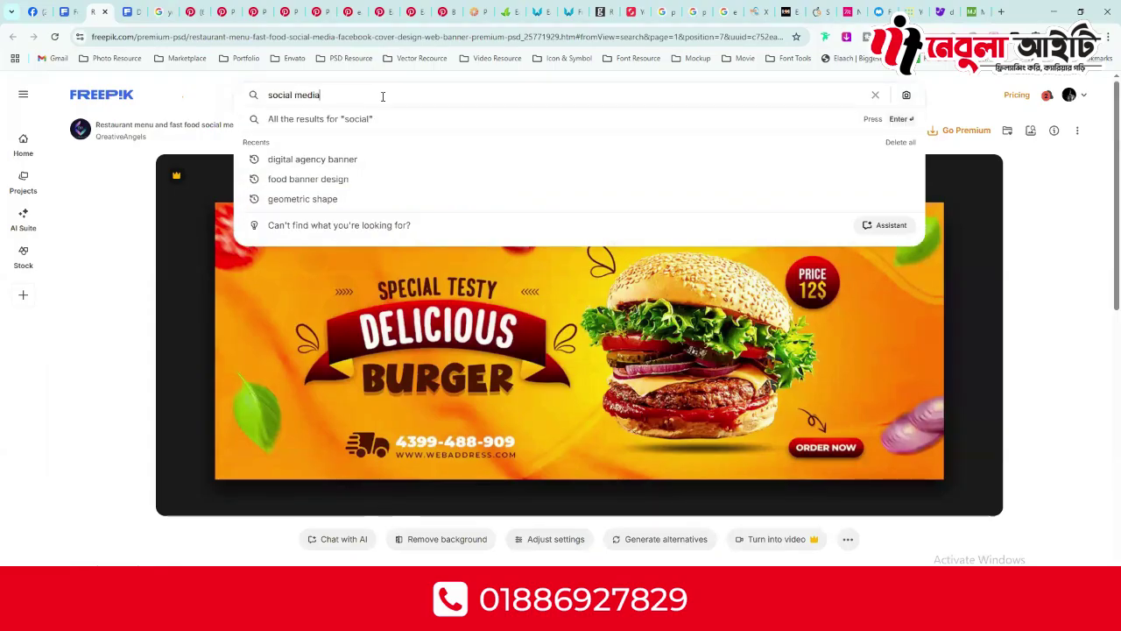
type("banner moc")
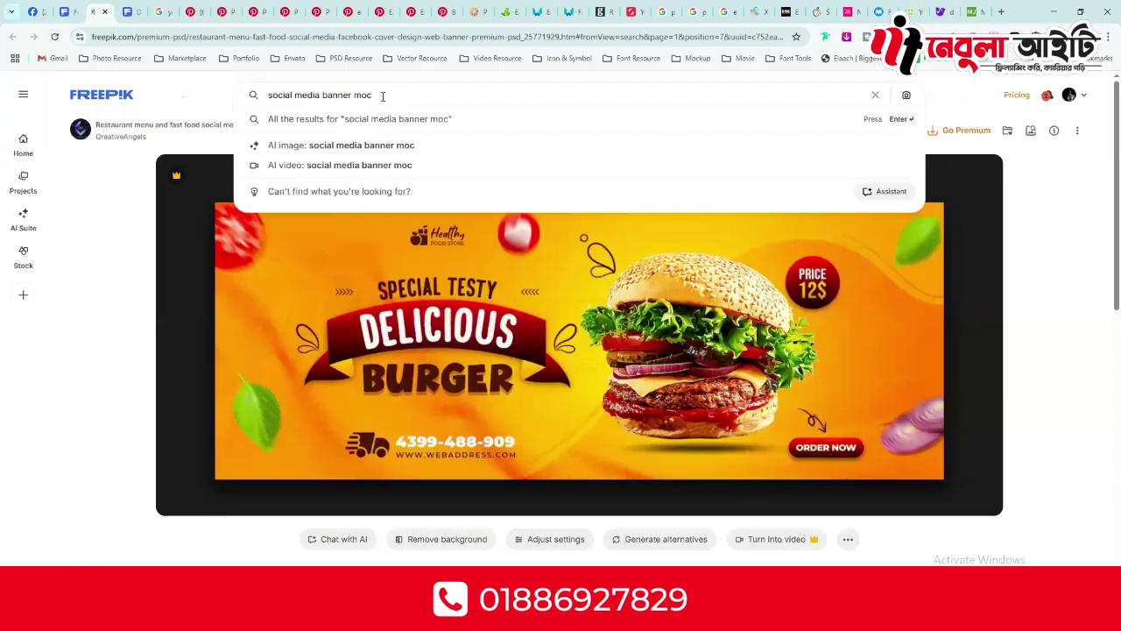
type("kup")
key("Return")
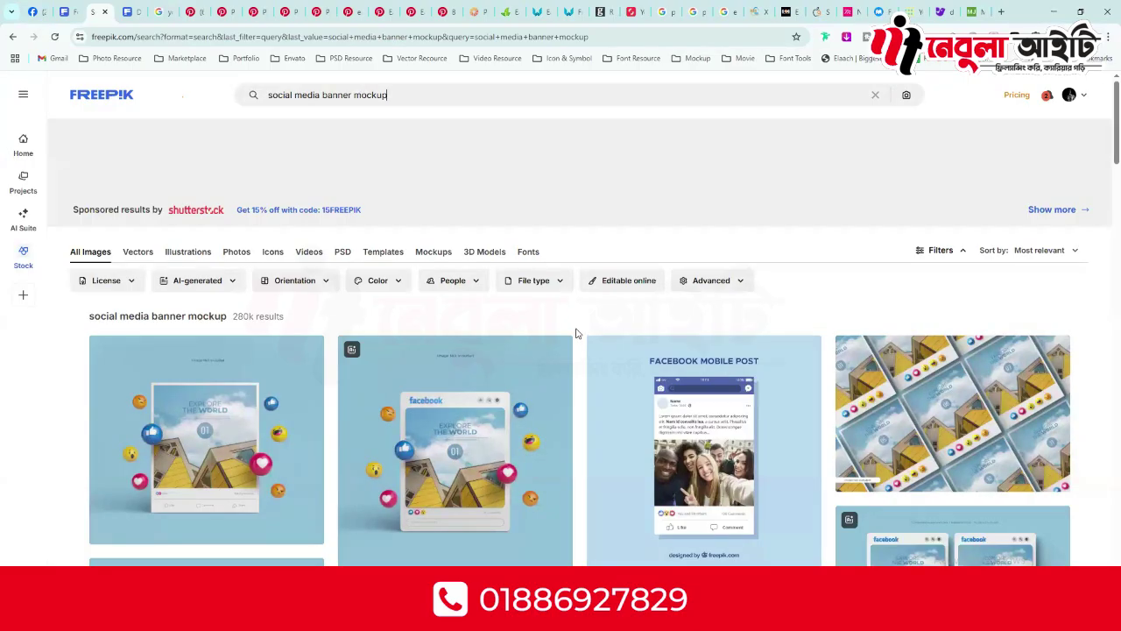
- Look through the Facebook and Instagram post mockups in the Freepik search results
scroll(576, 333, "down", 2)
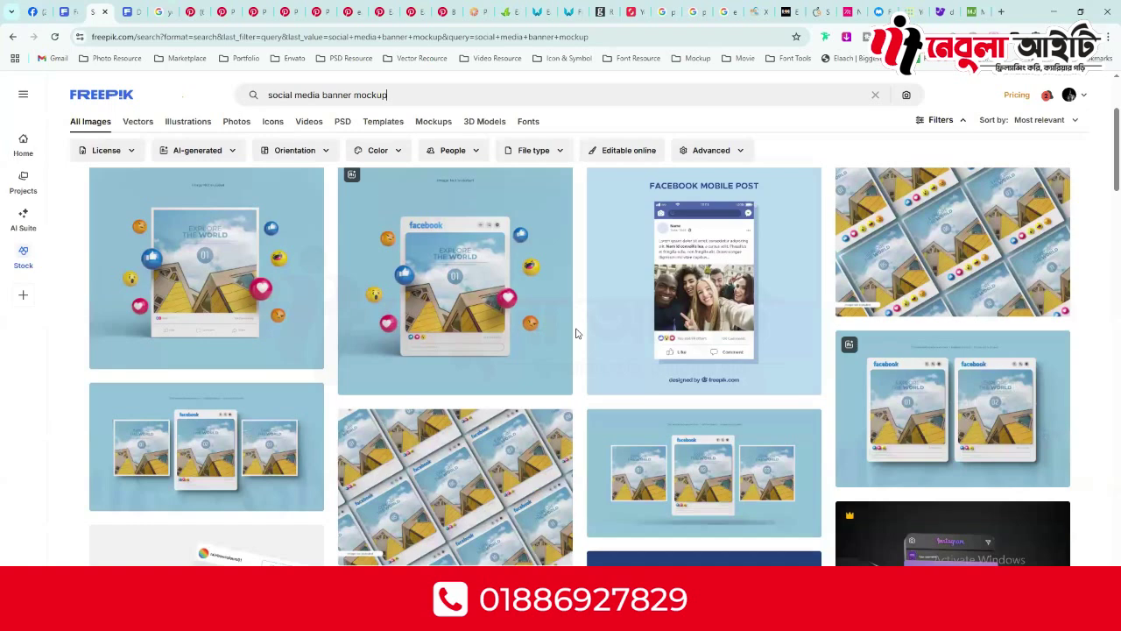
scroll(576, 333, "down", 4)
scroll(576, 333, "up", 6)
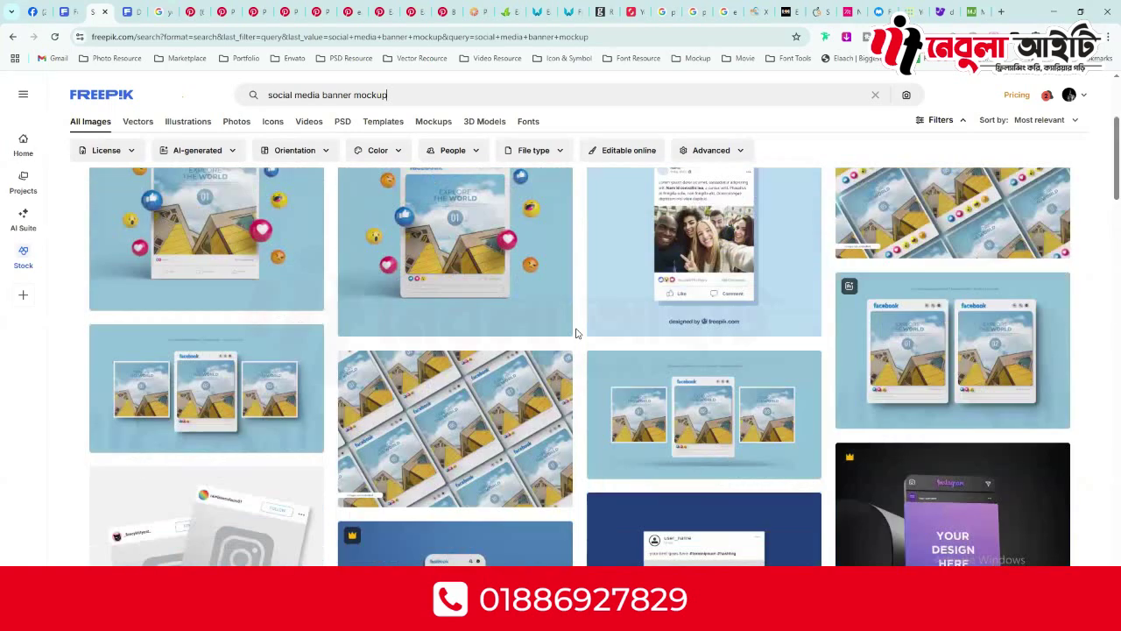
scroll(577, 333, "down", 4)
scroll(576, 333, "down", 4)
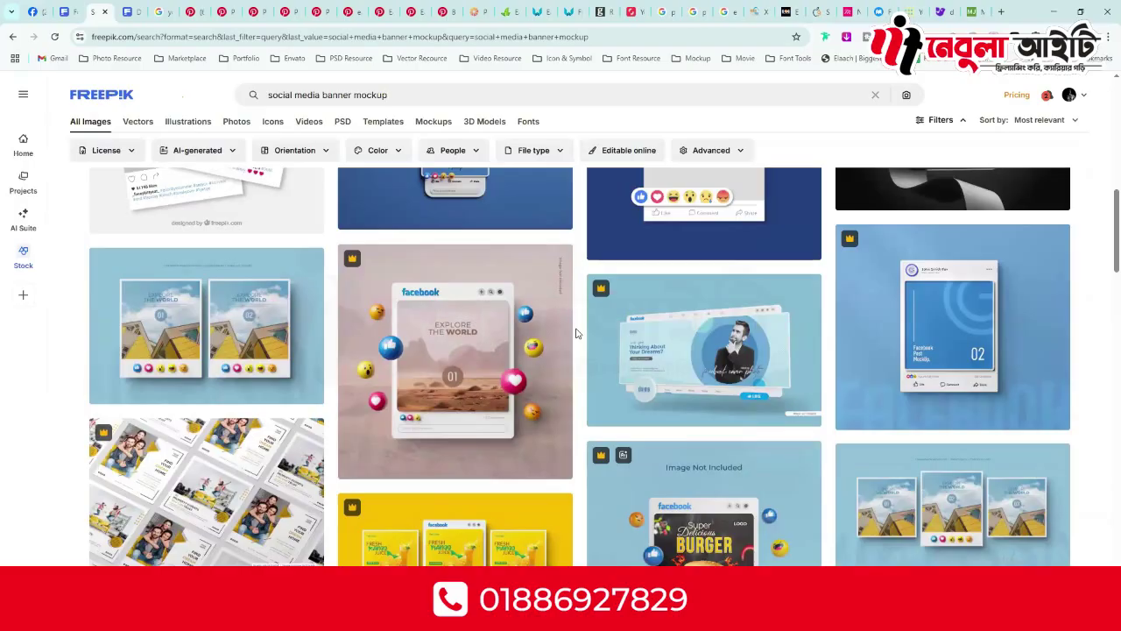
scroll(347, 481, "up", 3)
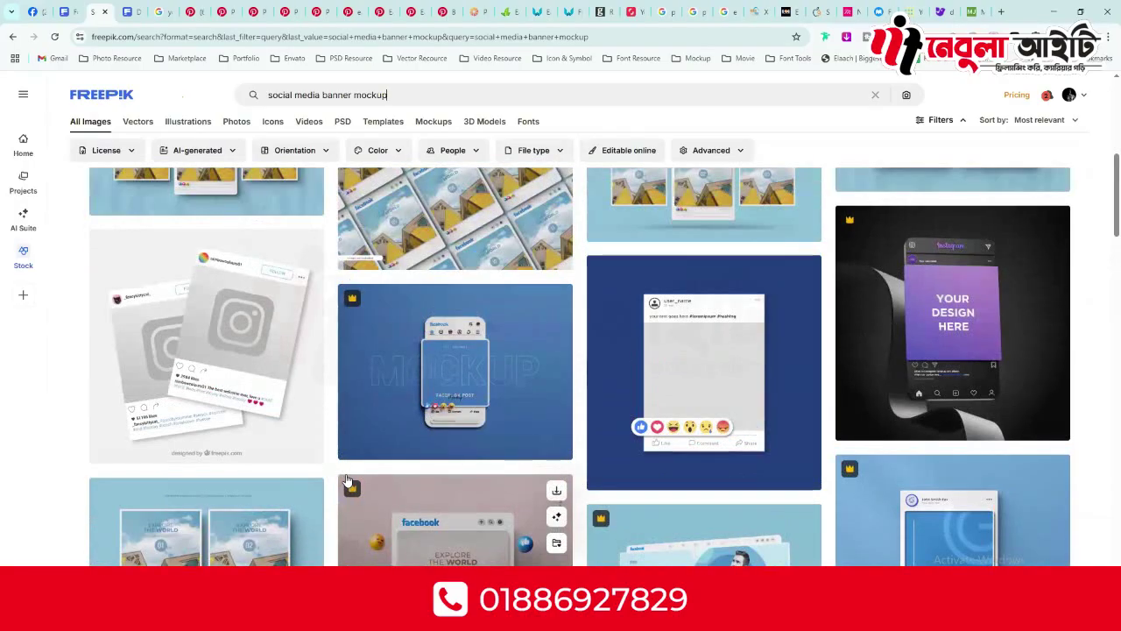
scroll(539, 432, "up", 2)
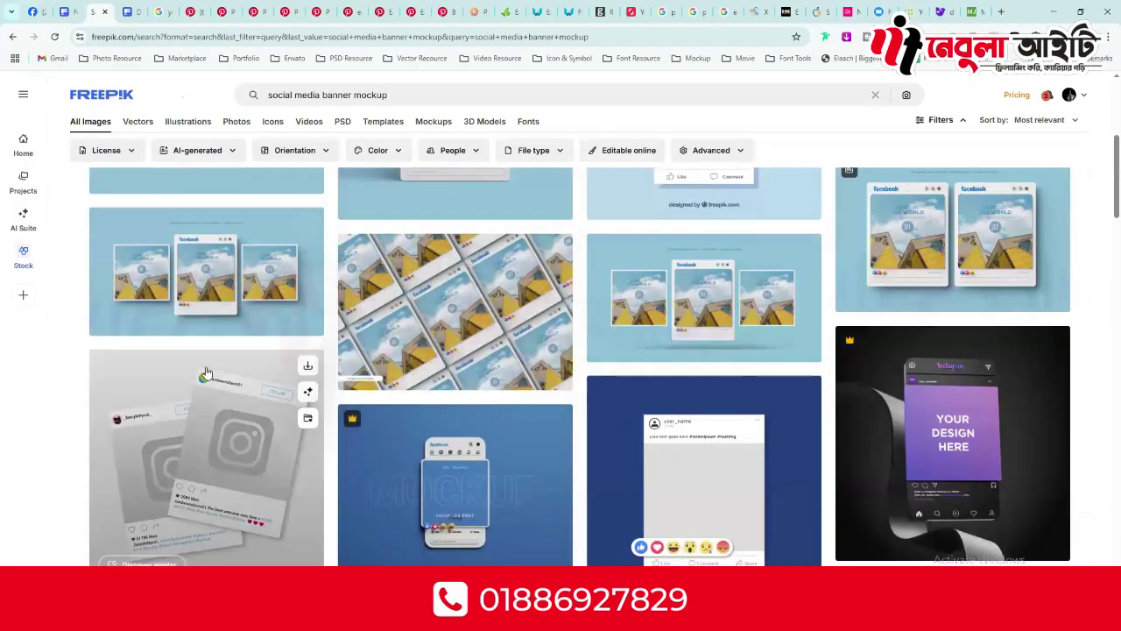
scroll(670, 431, "up", 3)
mouse_move(495, 331)
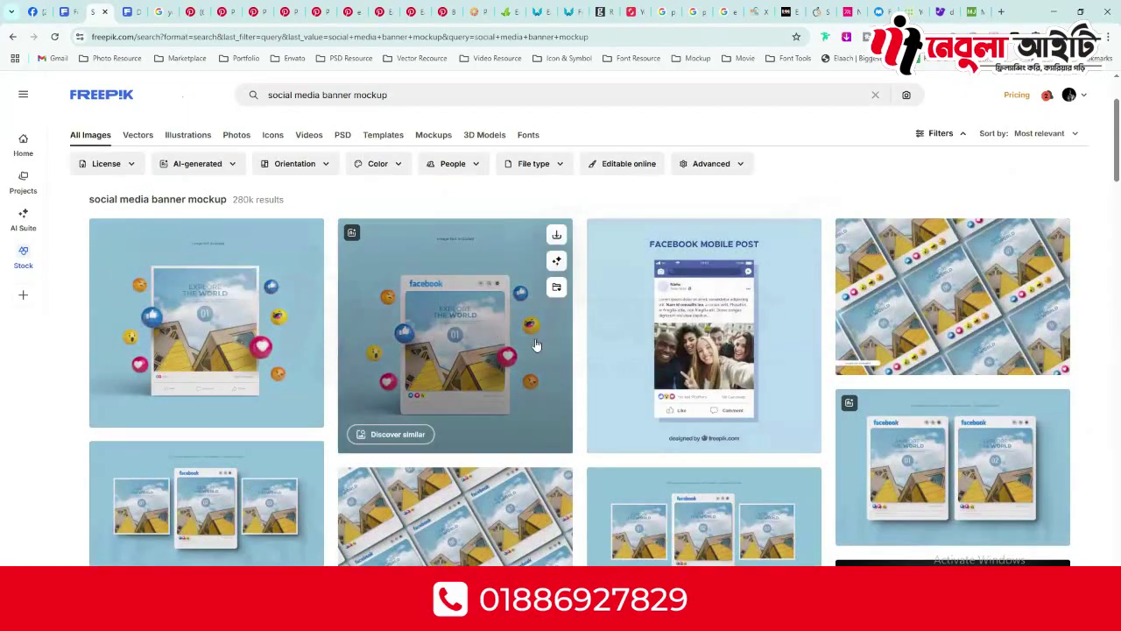
scroll(537, 344, "down", 3)
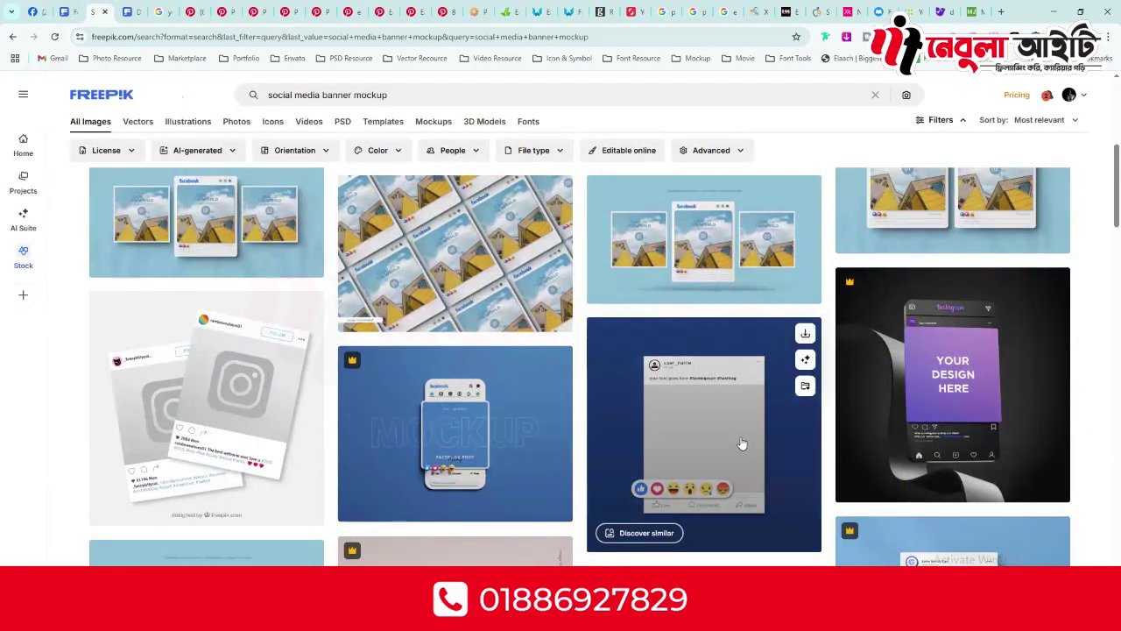
scroll(430, 433, "down", 2)
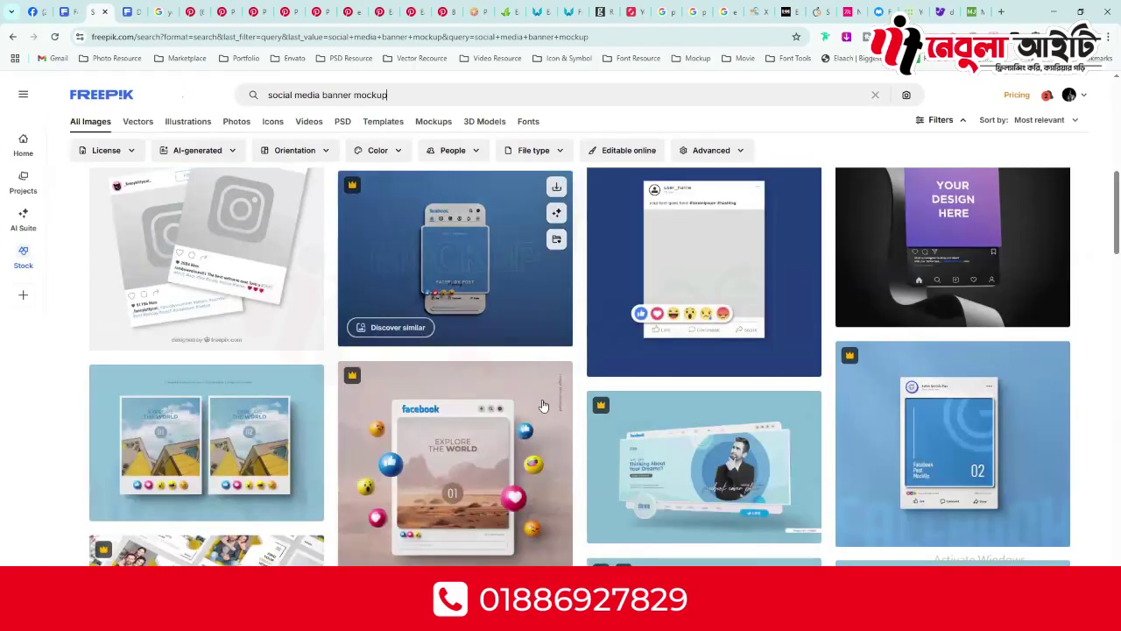
scroll(664, 487, "up", 8)
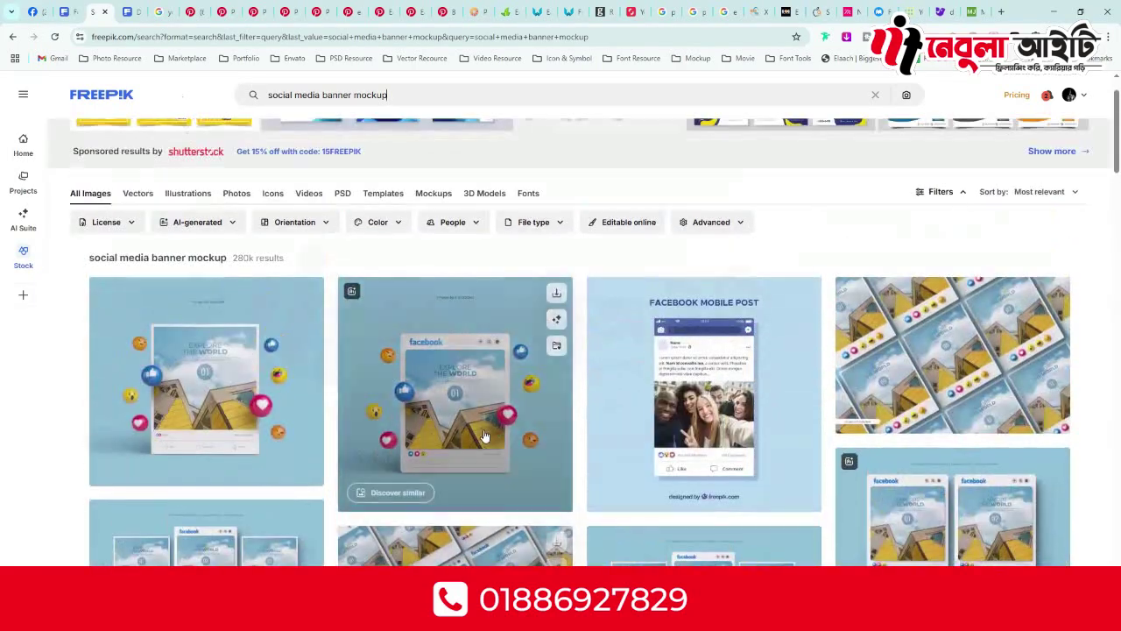
- Open the "3d rendered Facebook post mockup isolated" resource on Freepik and download it
left_click(484, 435)
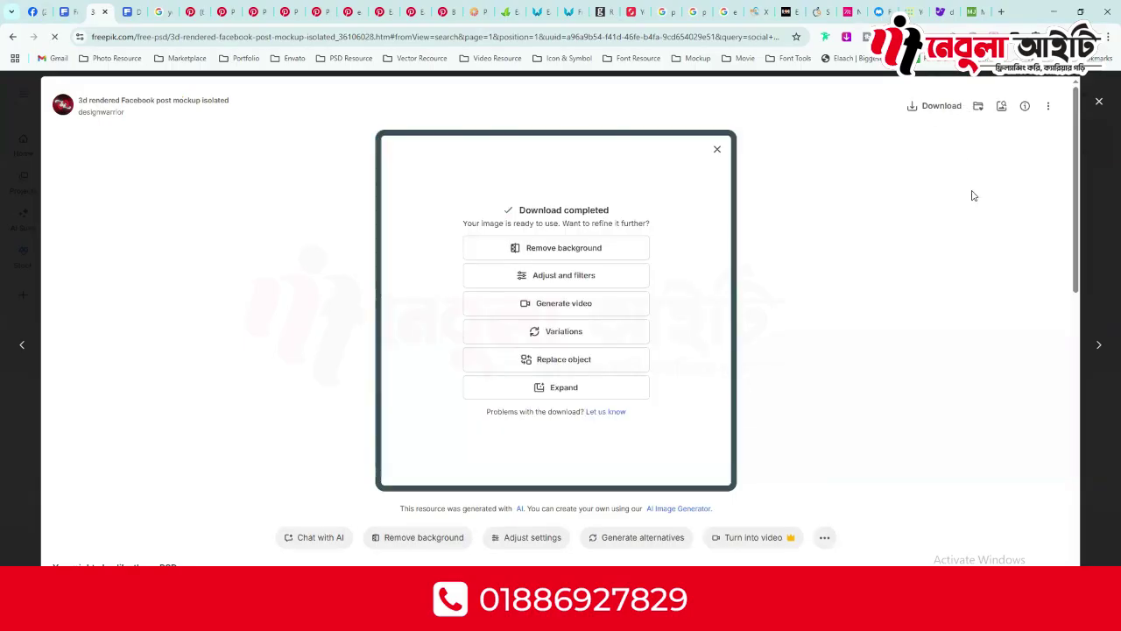
left_click(565, 365)
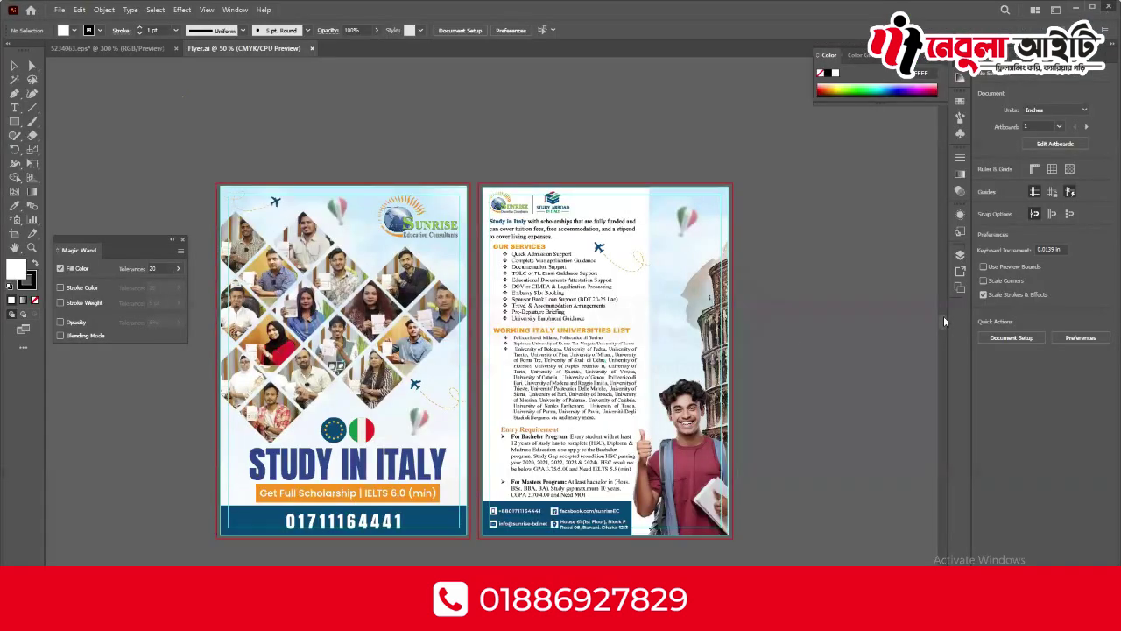
- Close Flyer.ai in Illustrator and return to the Freepik mockup download in the browser
key("ctrl+w")
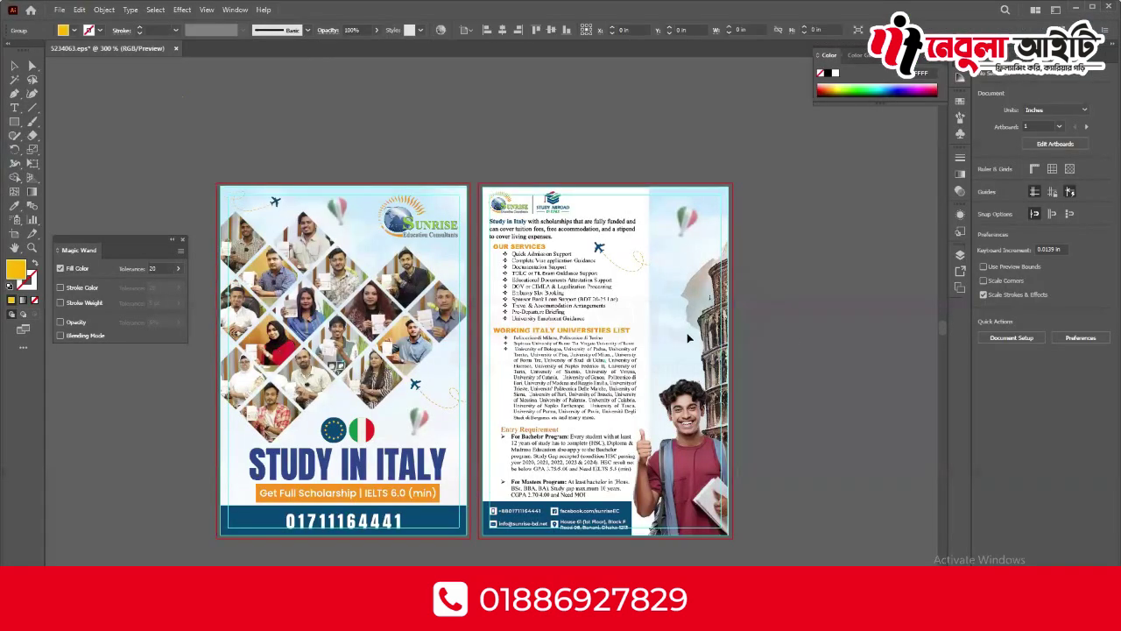
key("ctrl+w")
key("Escape")
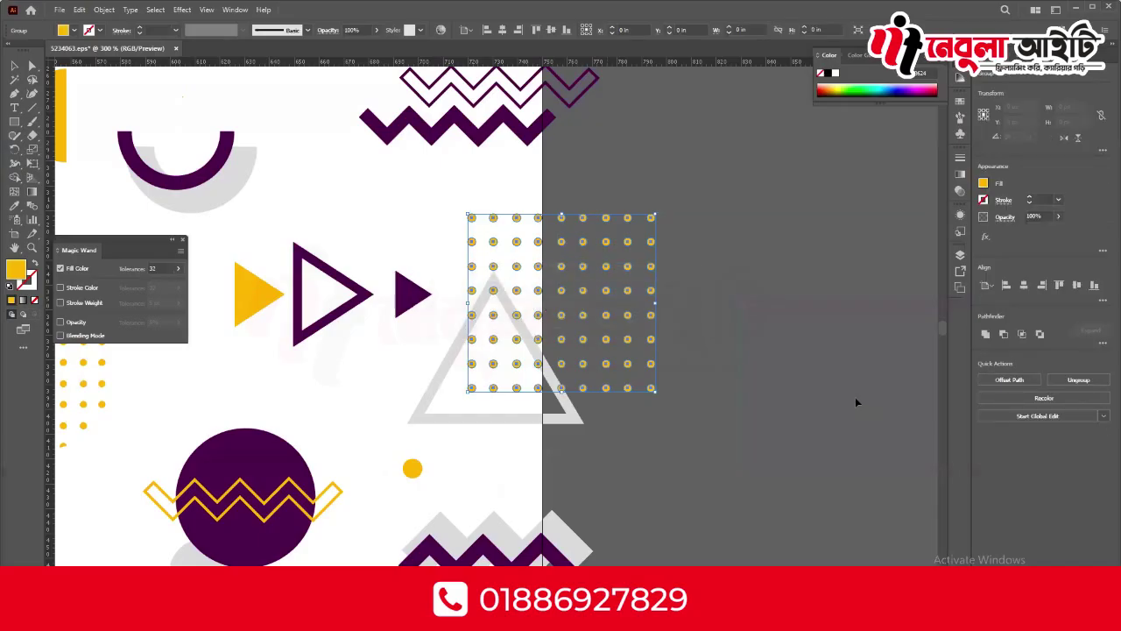
left_click(709, 257)
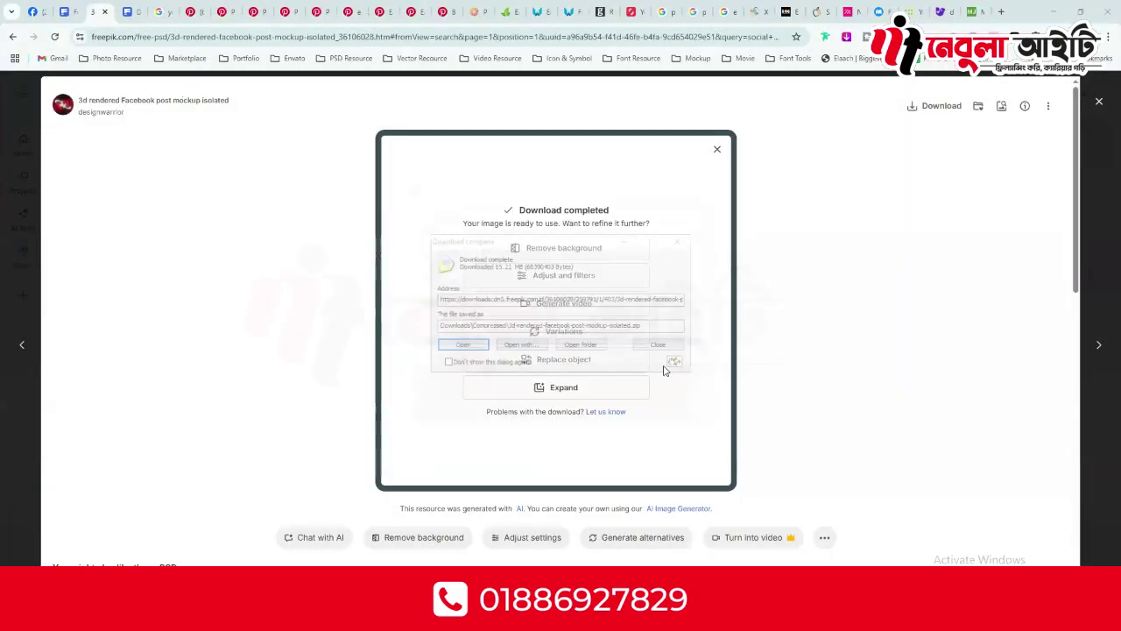
- Show the downloaded archive in its folder, open 3d-rendered-facebook-post-mockup-isolated.zip, and open 388.psd from it in Photoshop
left_click(579, 347)
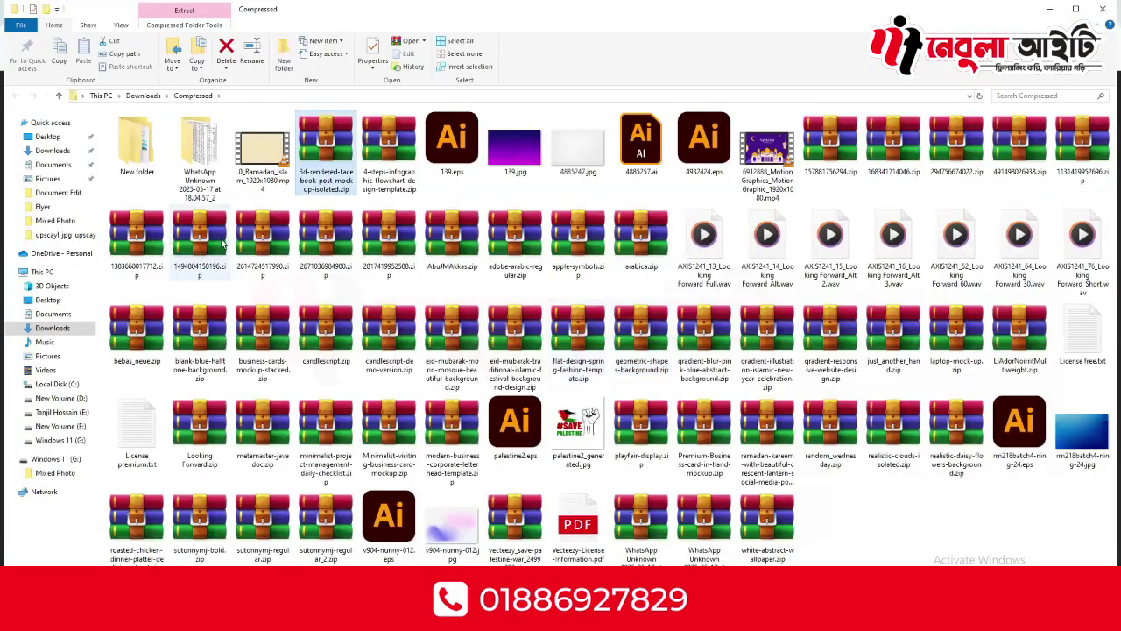
double_click(342, 138)
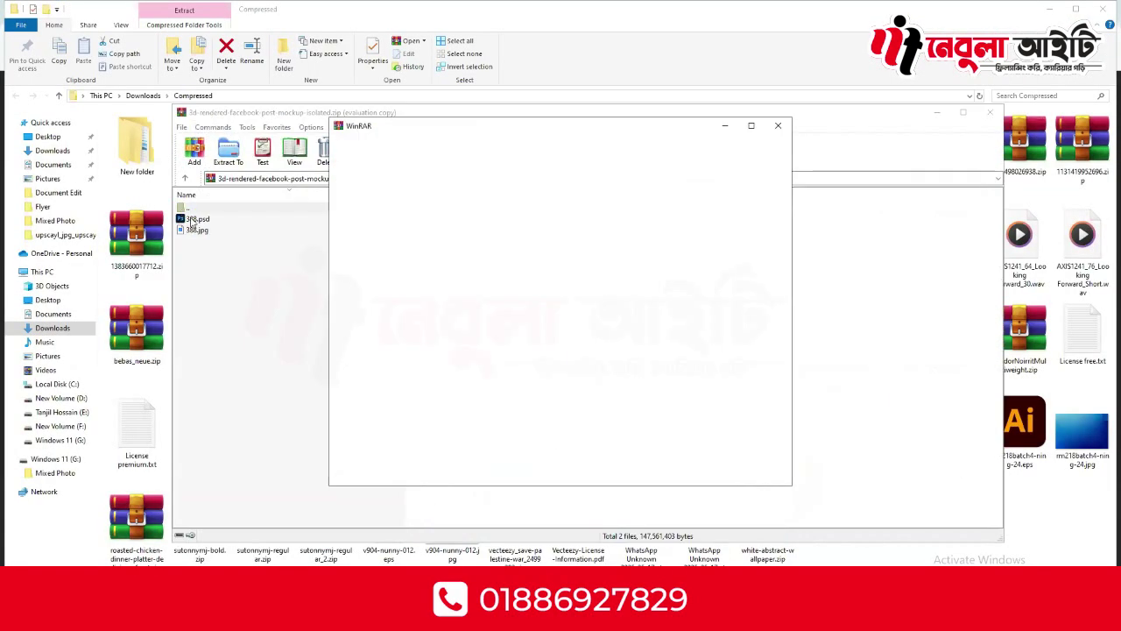
left_click(777, 126)
double_click(540, 218)
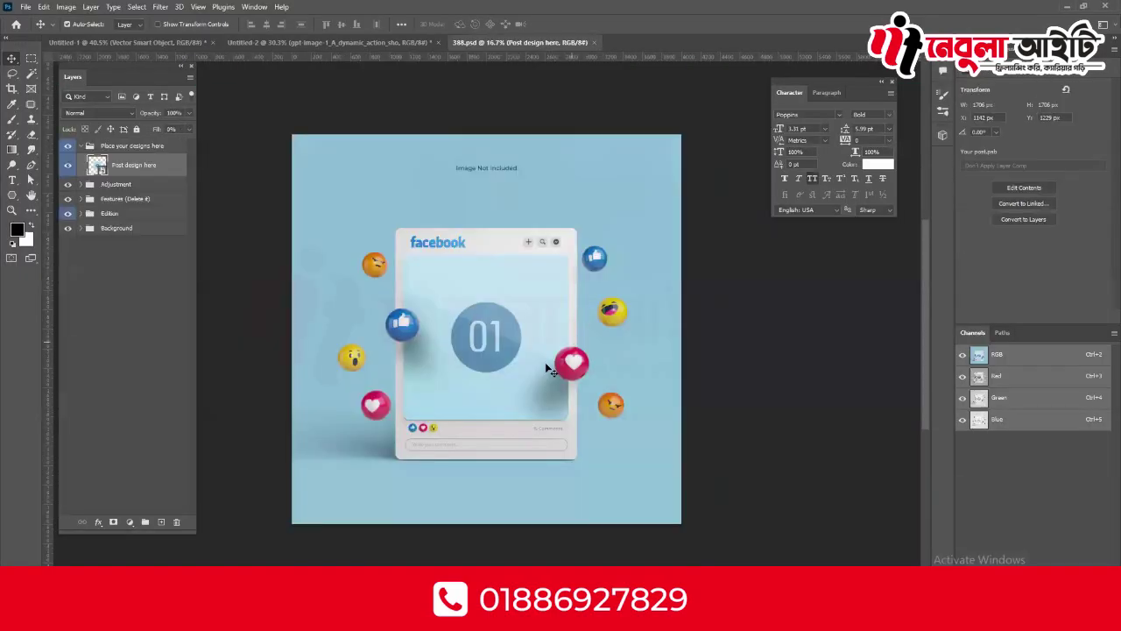
- Inspect the Facebook post mockup and open the contents of its "Post design here" smart object for editing
scroll(490, 325, "up", 3)
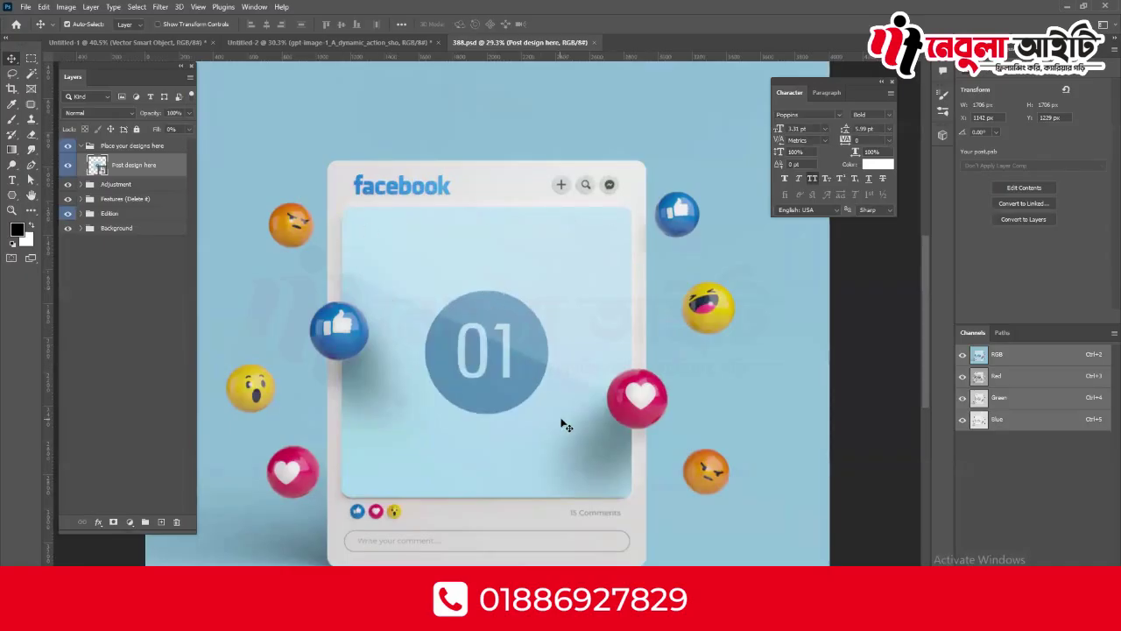
scroll(497, 390, "up", 2)
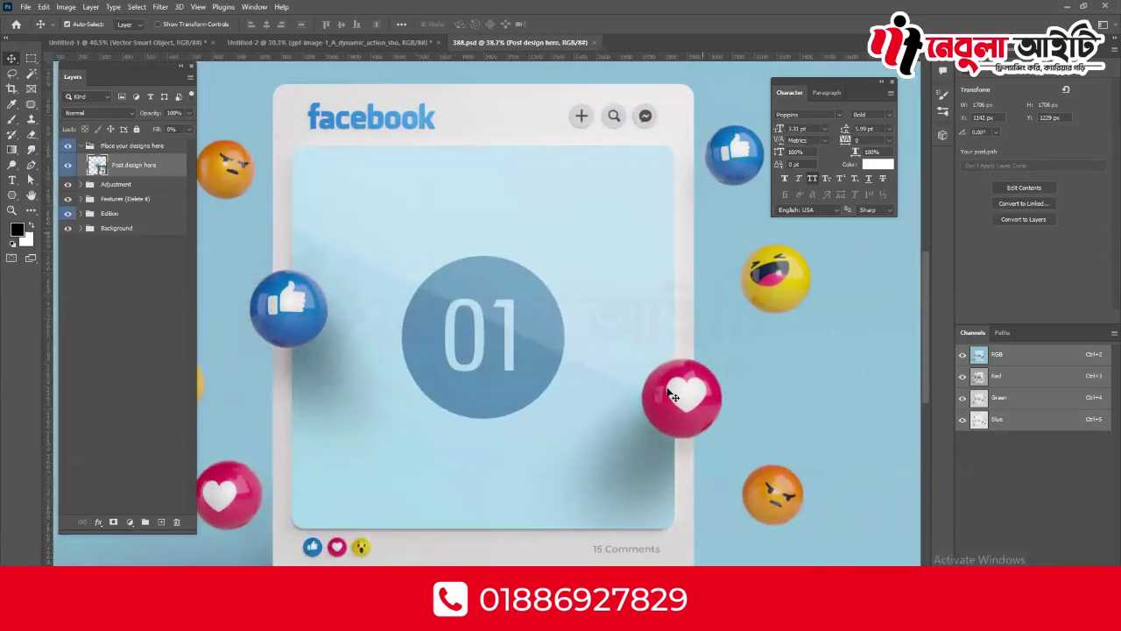
scroll(324, 313, "down", 3)
scroll(370, 275, "up", 3)
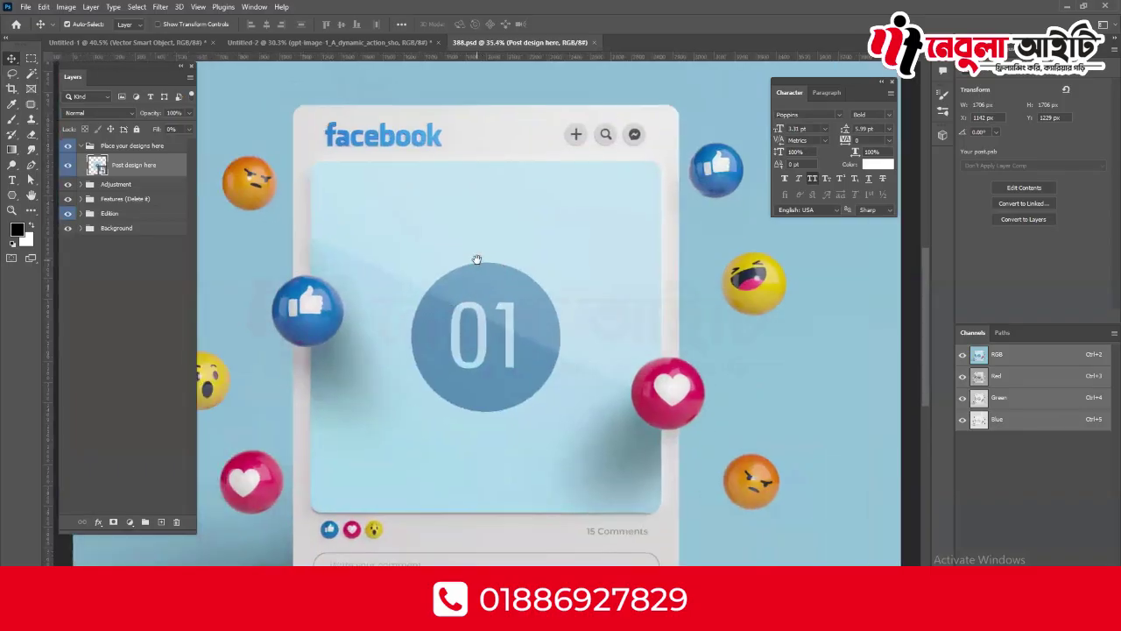
left_click_drag(530, 257, 528, 248)
double_click(99, 166)
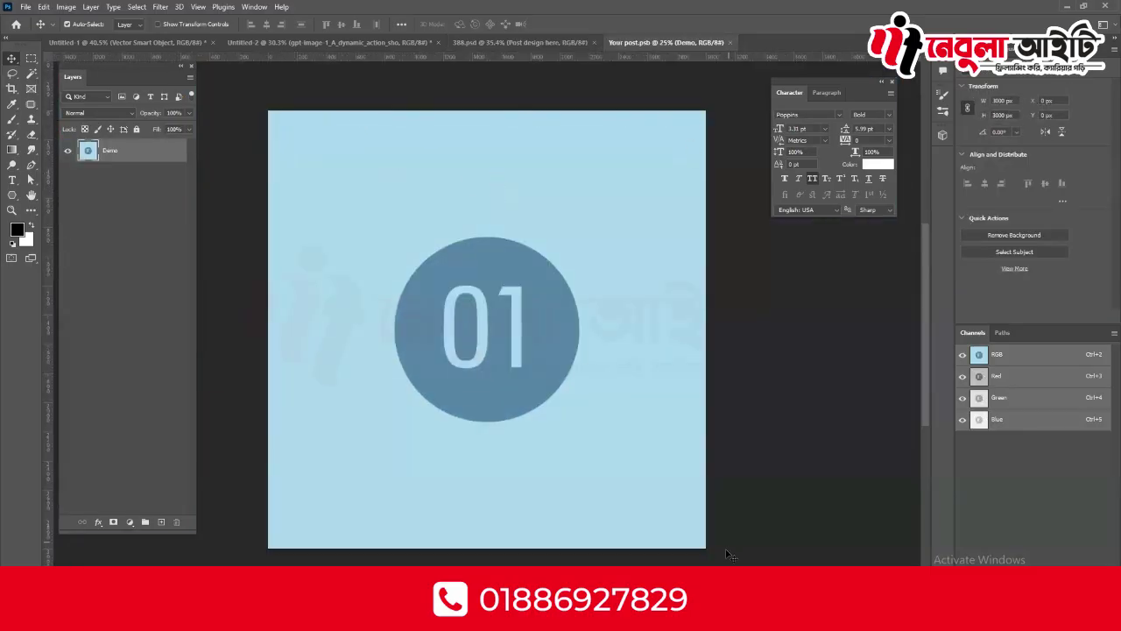
- Switch to the Xiaomi earbuds banner document, Untitled-1, and select its entire canvas
left_click(354, 41)
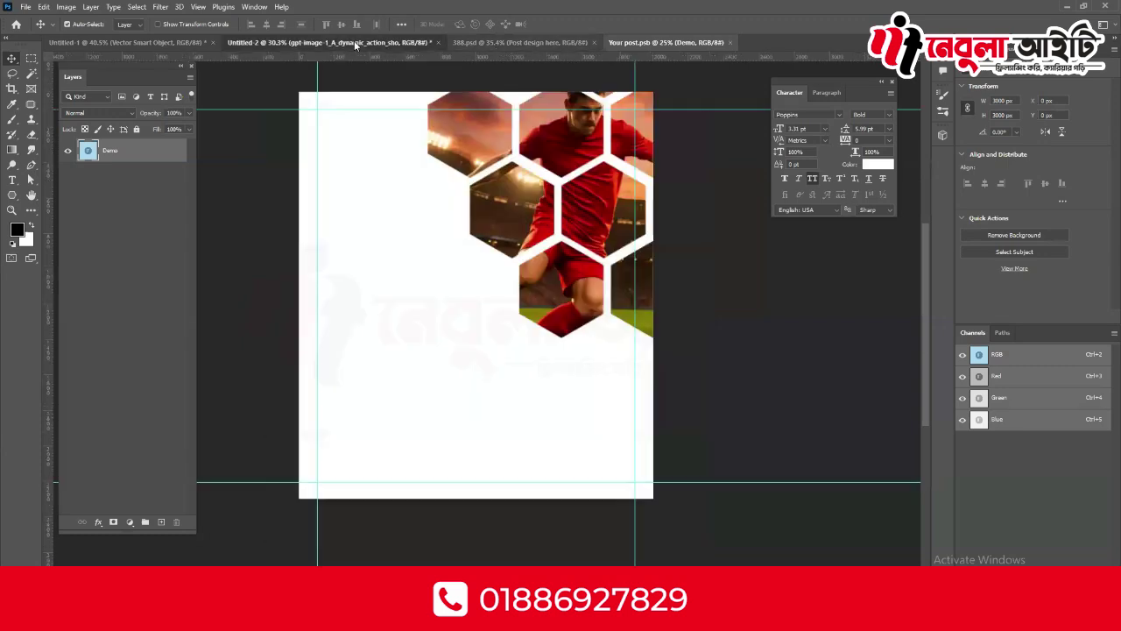
left_click(123, 42)
scroll(272, 179, "down", 3)
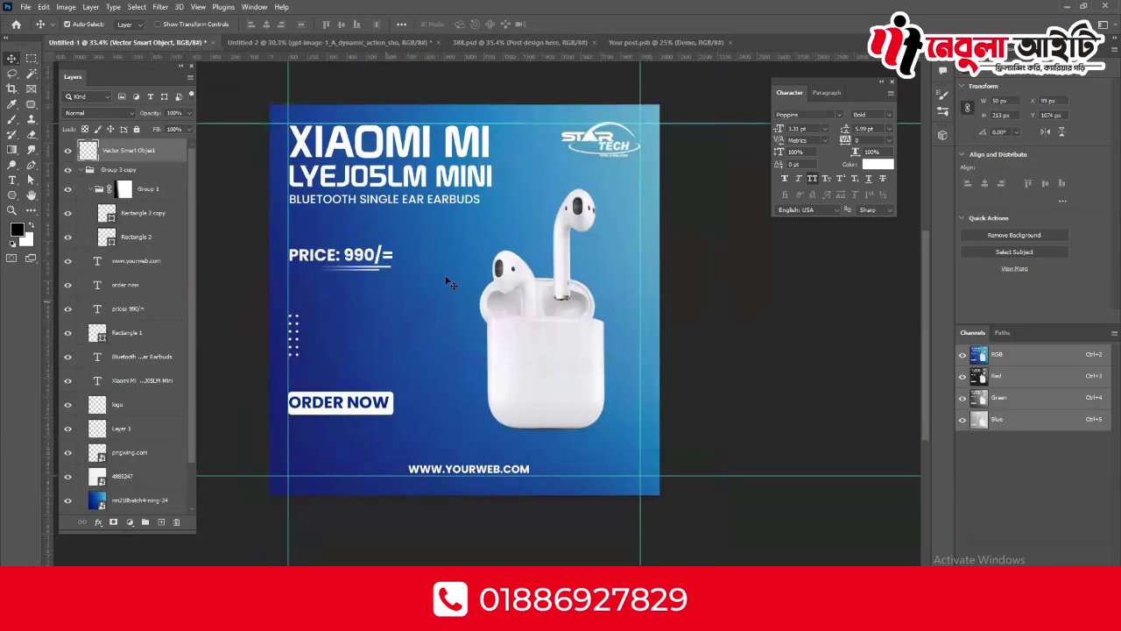
scroll(451, 283, "up", 1)
key("ctrl+a")
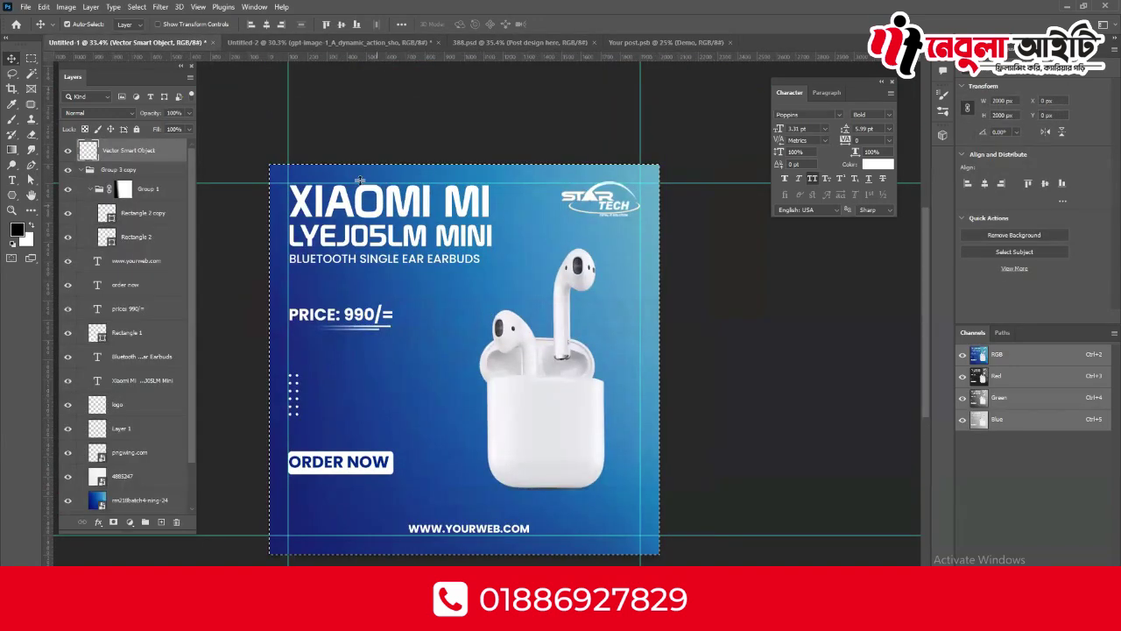